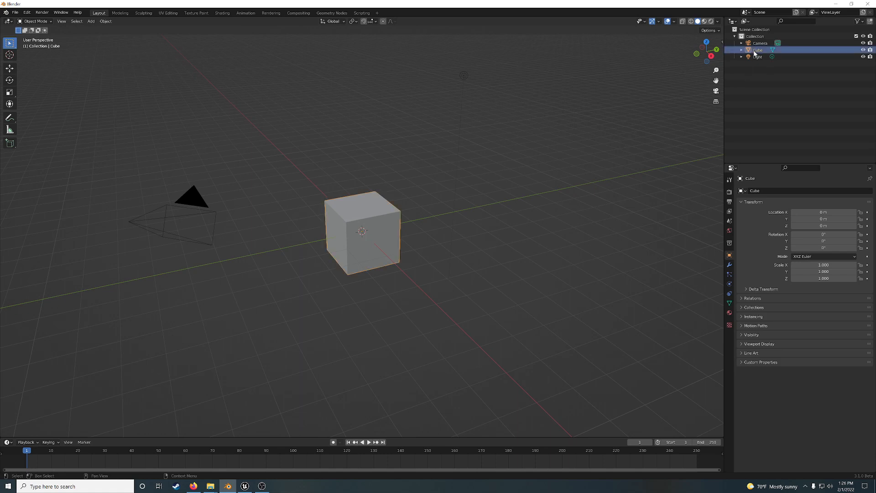
- Create a new Geometry Nodes tree on the cube in the Geometry Nodes workspace and cut the link from Group Input to Group Output
middle_drag(590, 205, 533, 220)
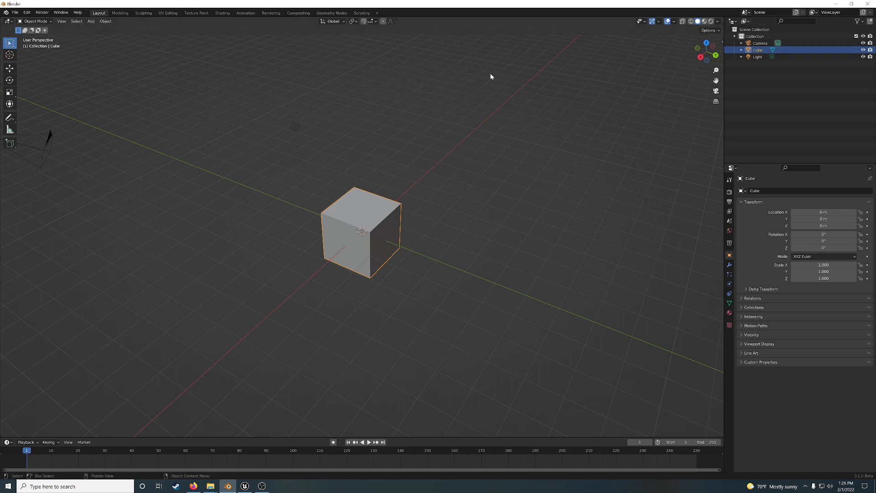
click(330, 13)
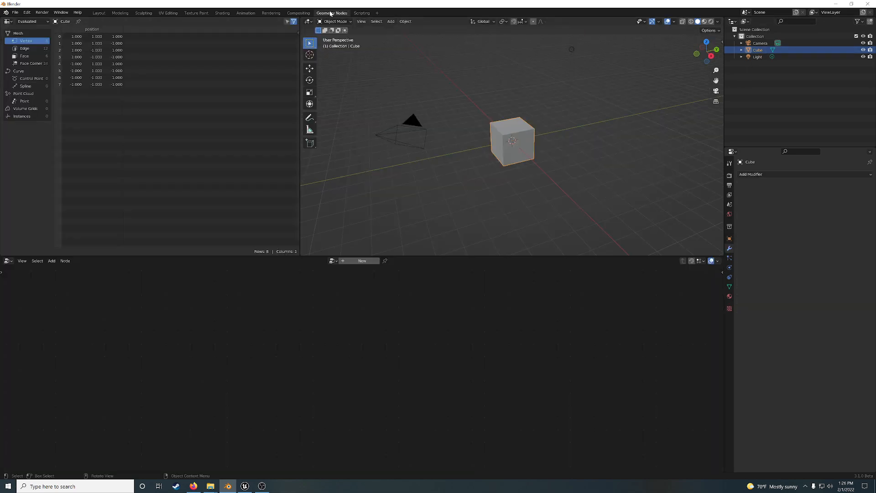
click(361, 261)
ctrl+right_drag(285, 368, 278, 446)
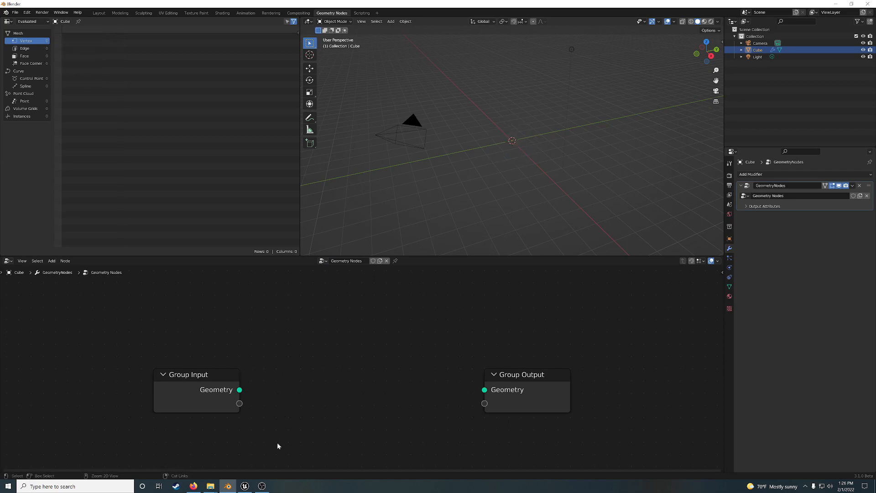
- Move Group Output farther from Group Input and add a Curve Circle node between them
drag(513, 383, 617, 384)
key(shift+a)
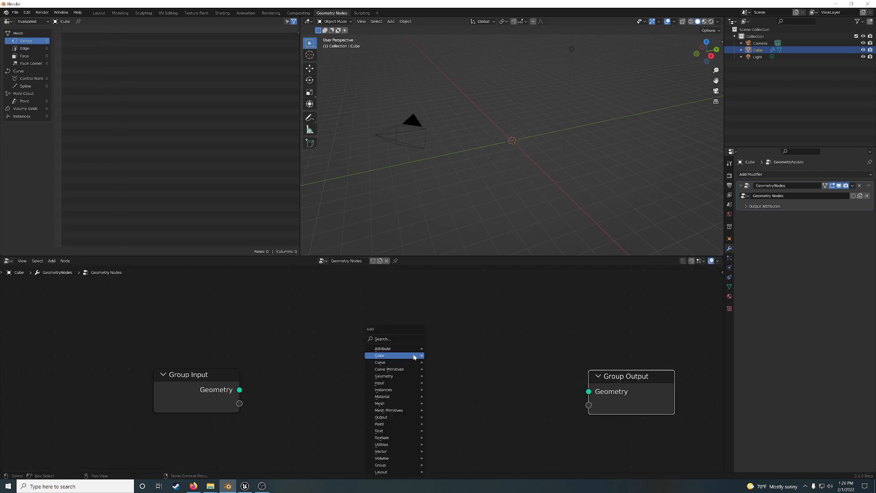
click(384, 338)
text(cir)
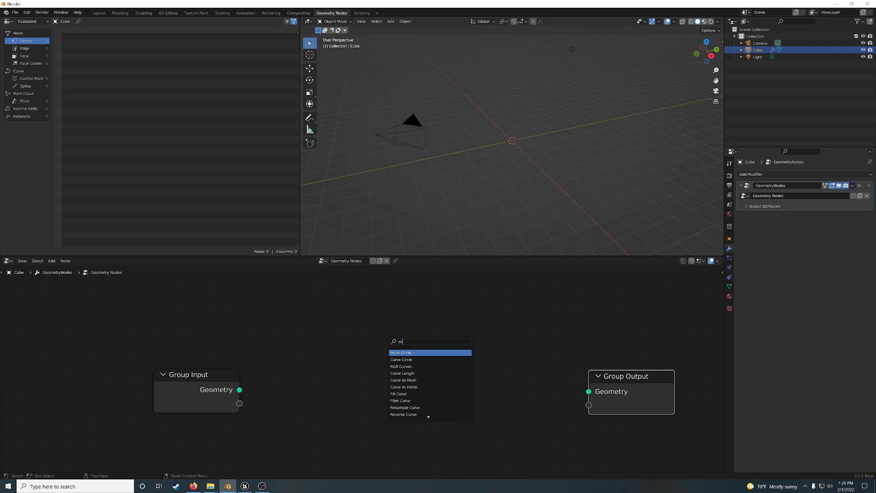
key(Down)
key(Return)
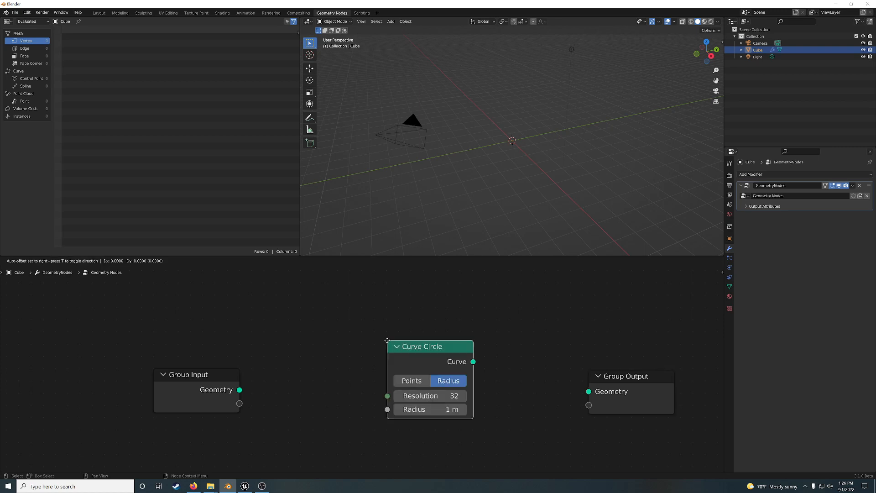
click(337, 386)
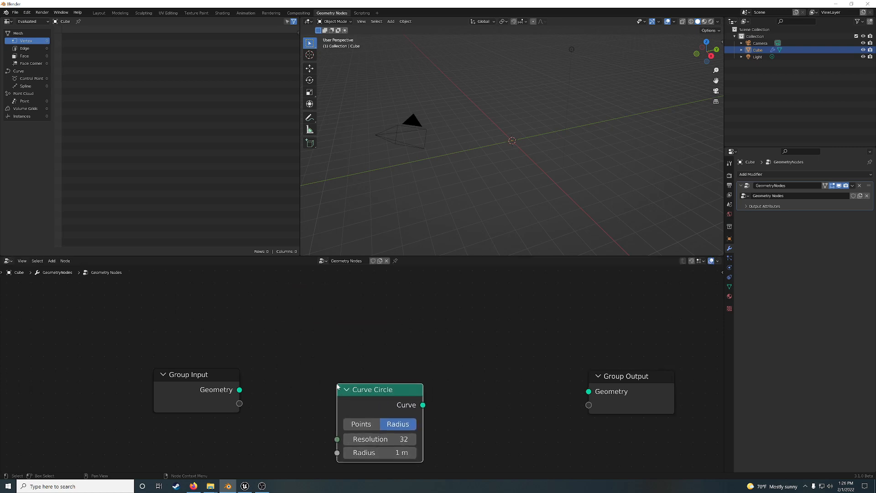
- Add a Curve Line node above the Curve Circle node
key(shift+a)
click(367, 341)
text(line)
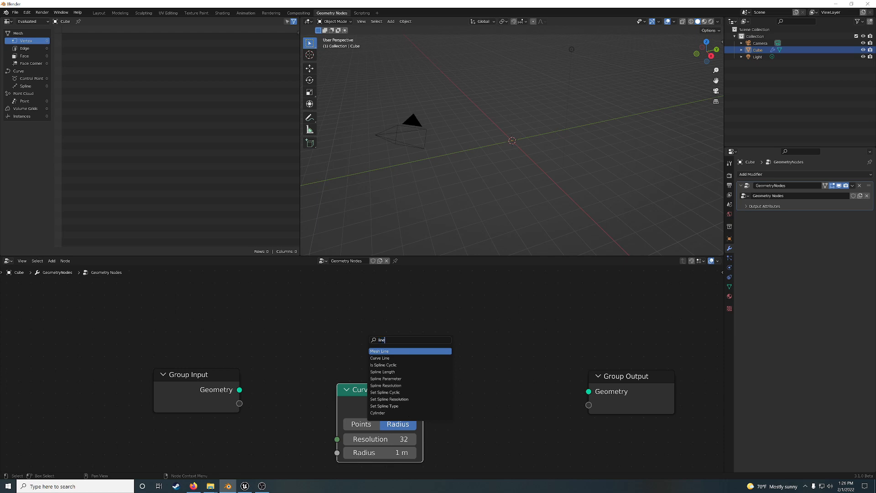
click(380, 358)
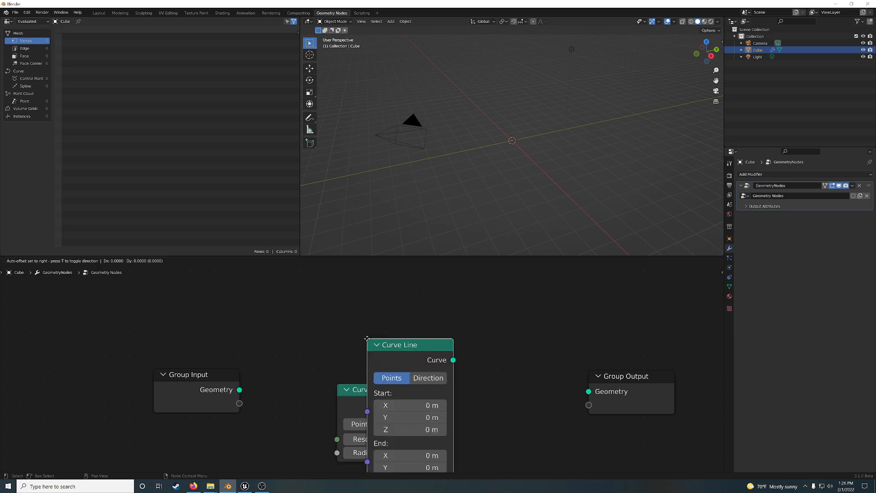
click(332, 292)
- Make room before Group Output and add a Curve to Mesh node between Curve Circle and Group Output
scroll(448, 386, down, 3)
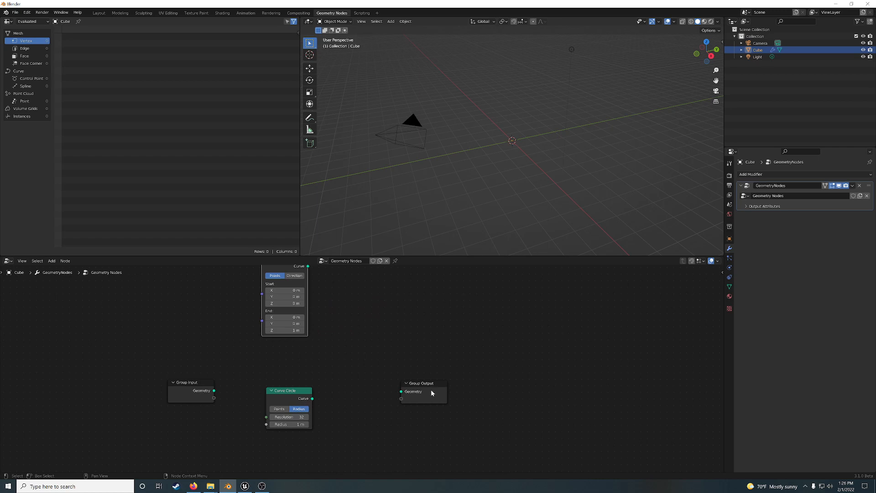
drag(433, 391, 494, 397)
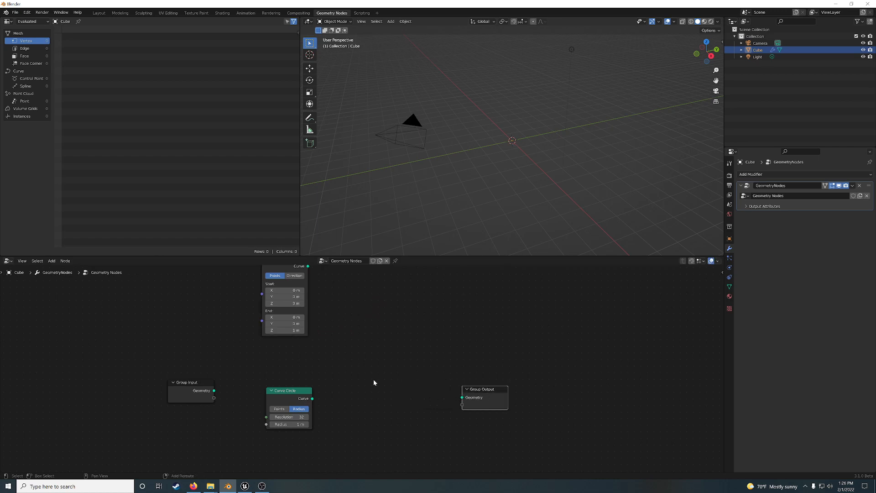
key(shift+a)
text(cu)
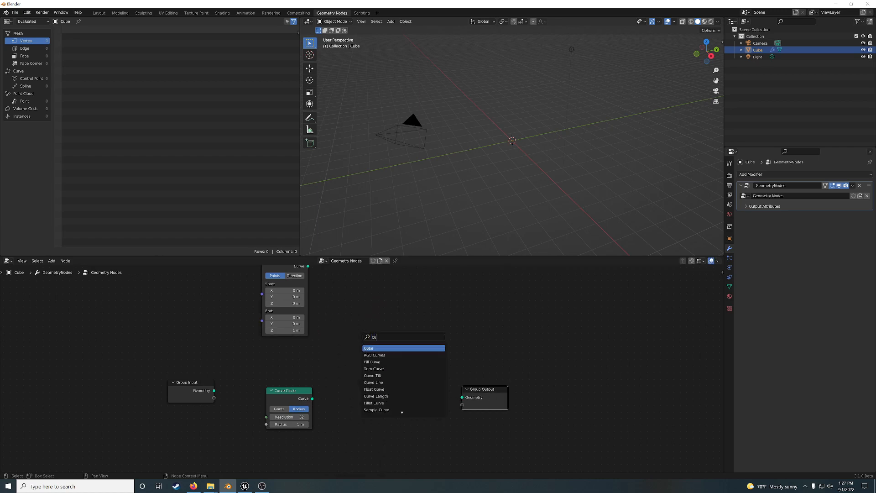
text(rve)
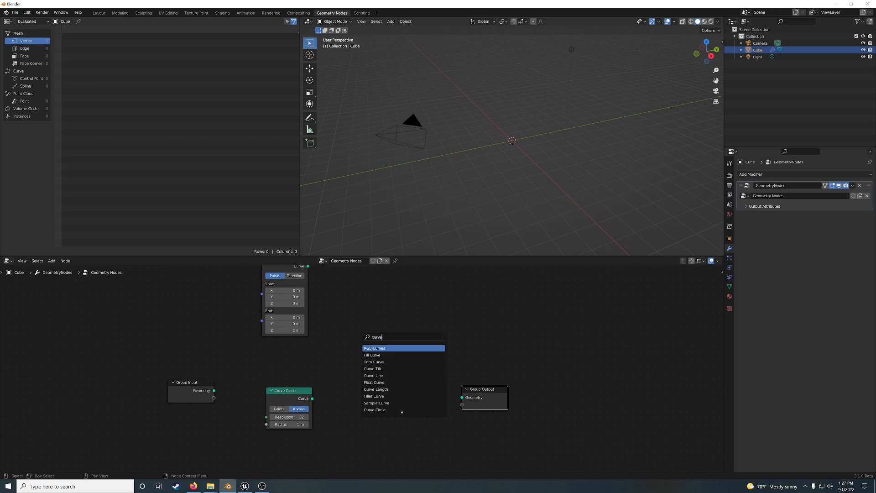
text( to)
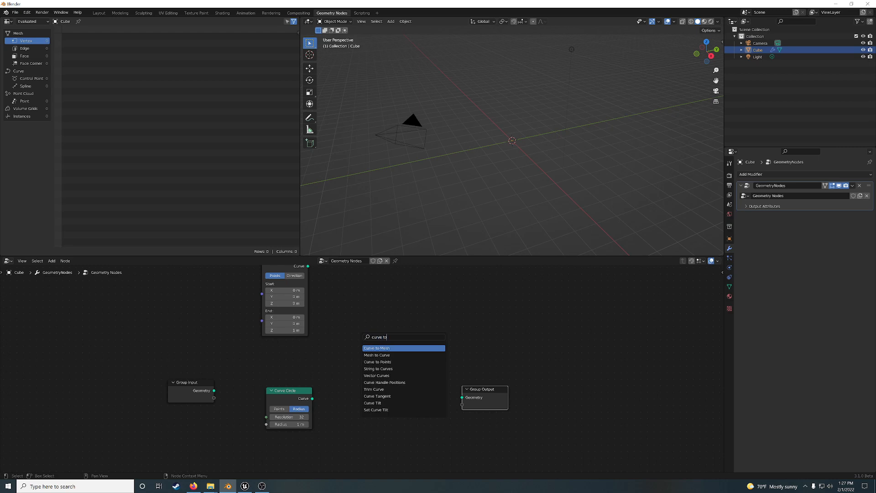
key(Return)
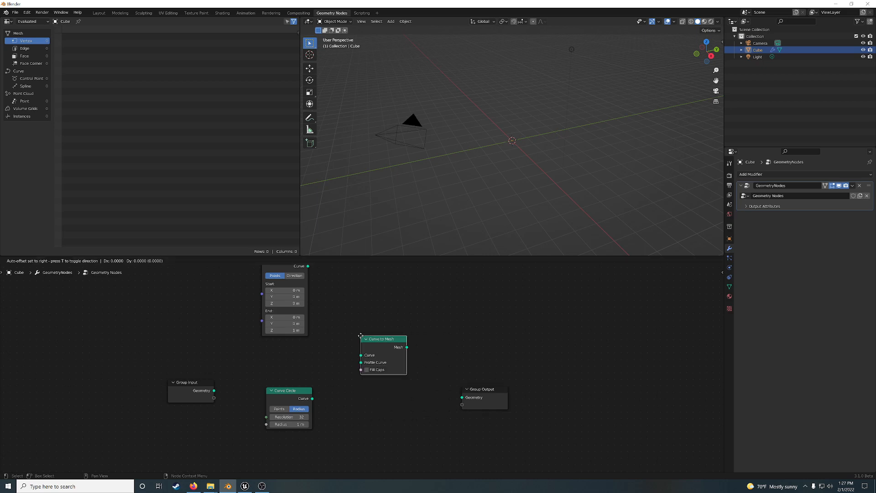
click(353, 352)
- Connect Curve Line to Curve to Mesh's Curve input, Curve Circle to its Profile Curve, and its Mesh output to Group Output's Geometry
middle_drag(339, 308, 337, 336)
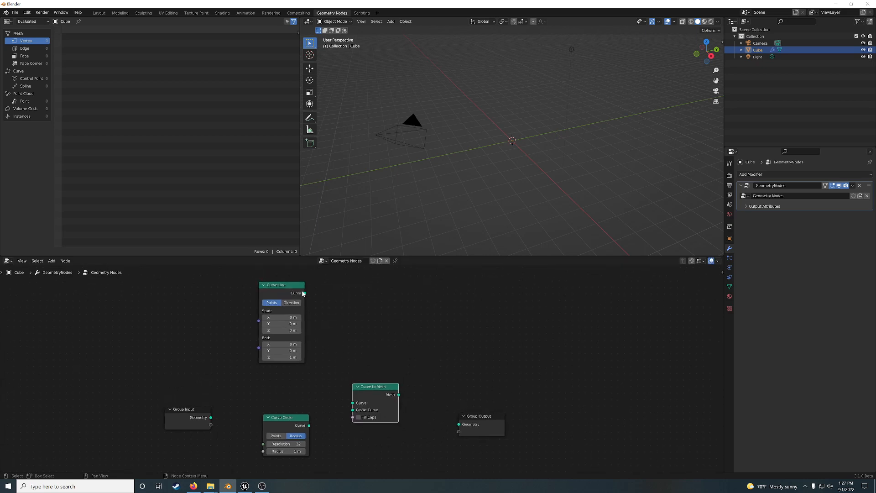
drag(305, 293, 353, 403)
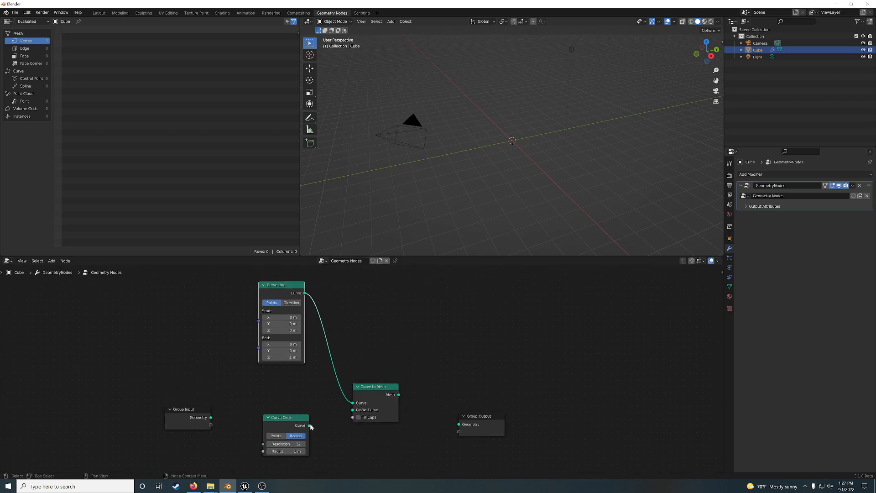
drag(309, 426, 353, 410)
drag(398, 395, 461, 425)
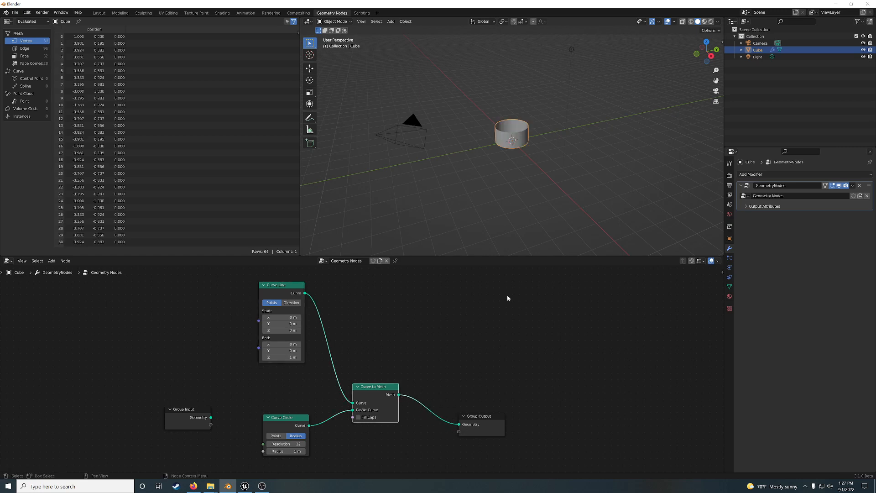
- Spread out the node layout by moving Group Output farther away and shifting Curve to Mesh slightly
scroll(530, 176, up, 5)
scroll(532, 180, up, 5)
mouse_move(532, 180)
middle_down()
mouse_move(552, 207)
mouse_move(536, 190)
middle_up()
drag(489, 421, 582, 391)
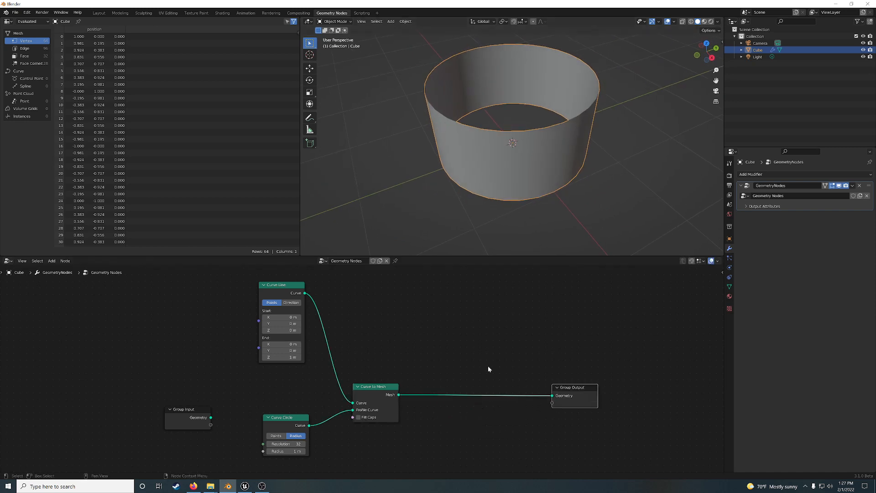
drag(381, 396, 391, 386)
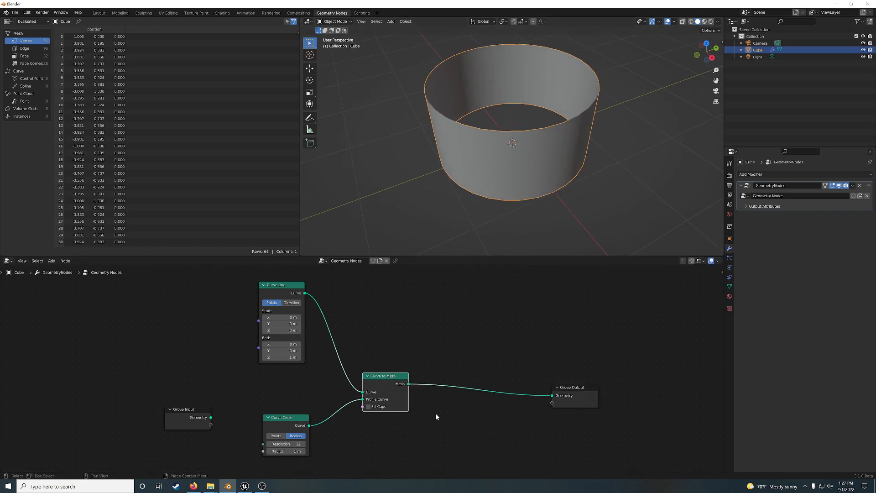
- Set the Curve Line node's End Z value to 10 m
click(283, 357)
text(10)
key(Return)
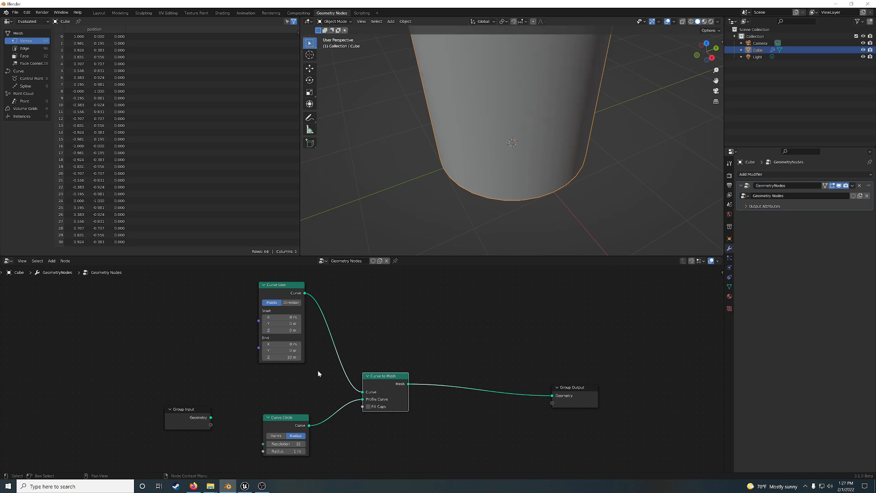
scroll(551, 157, down, 8)
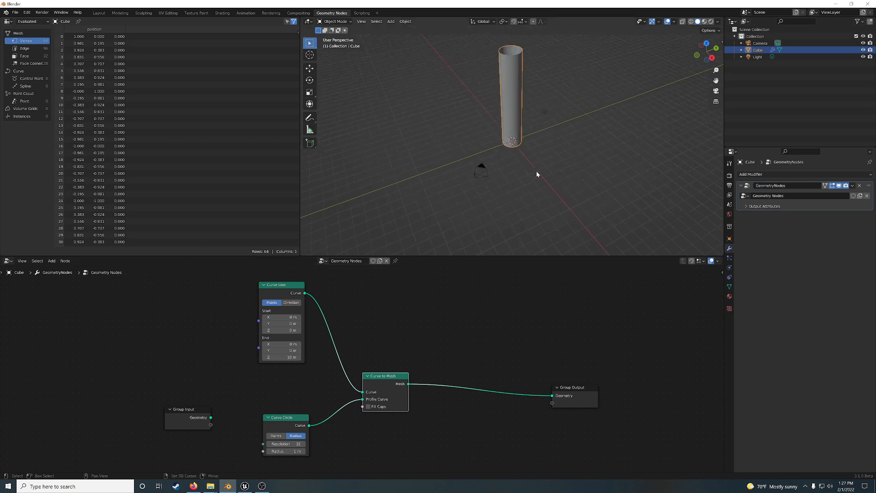
middle_drag(537, 174, 523, 248)
- Insert a Resample Curve node on the link between Curve Line and Curve to Mesh and set its Count to 11
drag(573, 397, 611, 394)
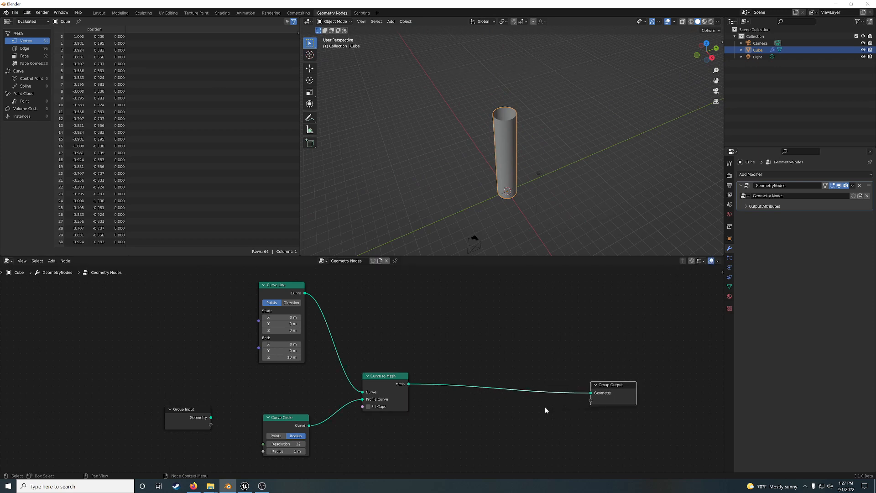
key(shift+a)
key(shift+a)
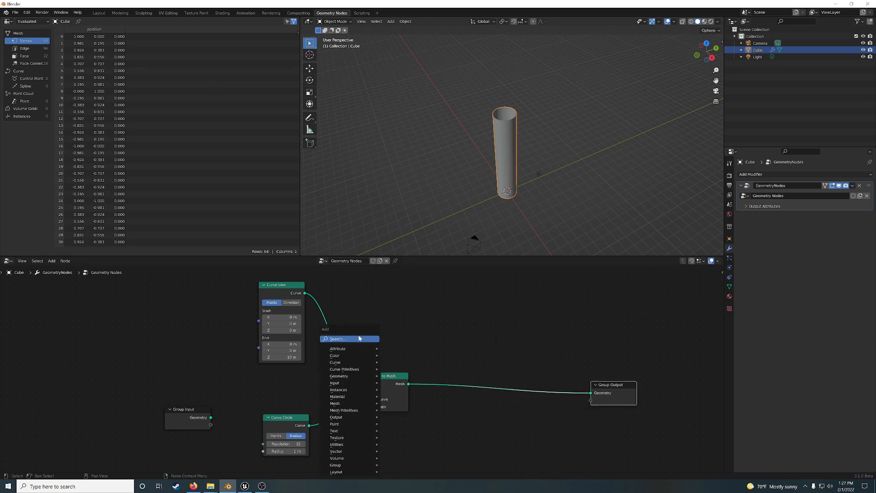
text(res)
key(Return)
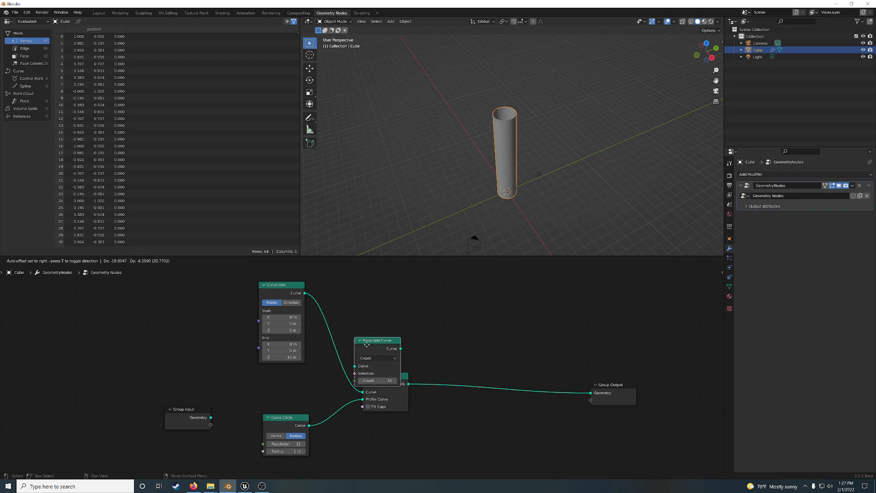
click(362, 341)
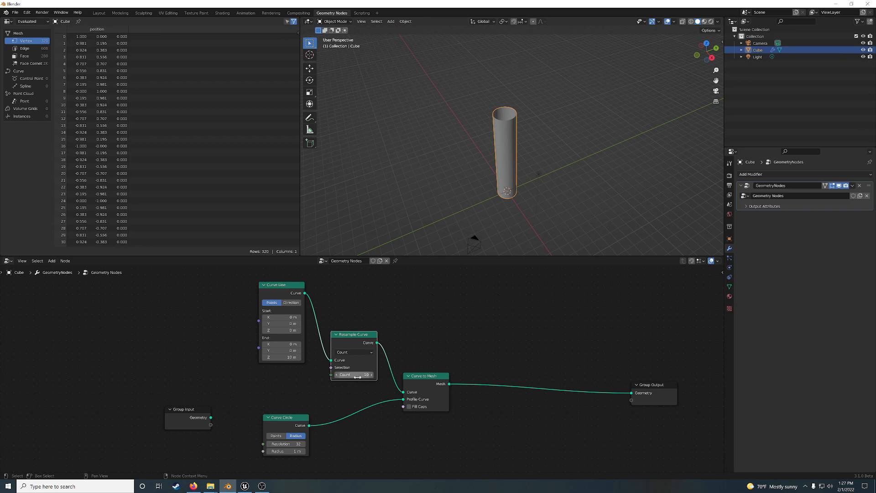
drag(358, 377, 359, 386)
scroll(556, 166, up, 3)
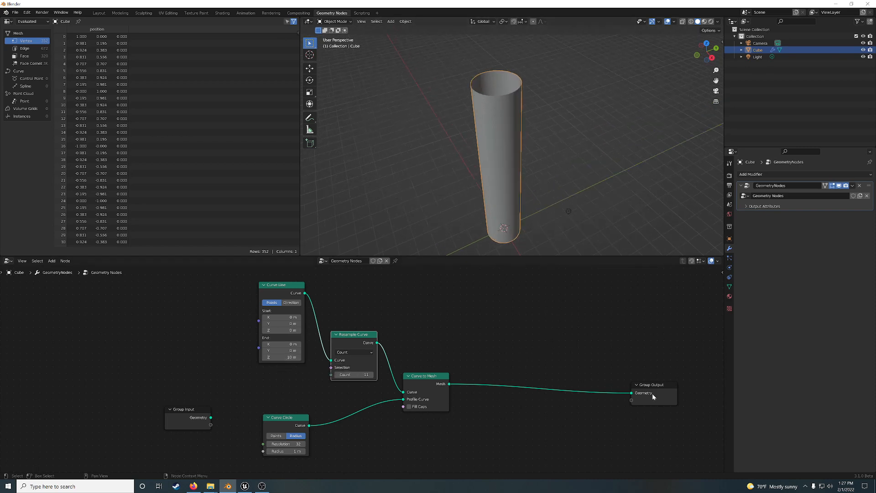
- Add an RGB Curves node below the link between Curve to Mesh and Group Output, leaving it unconnected
drag(653, 396, 666, 390)
key(shift+a)
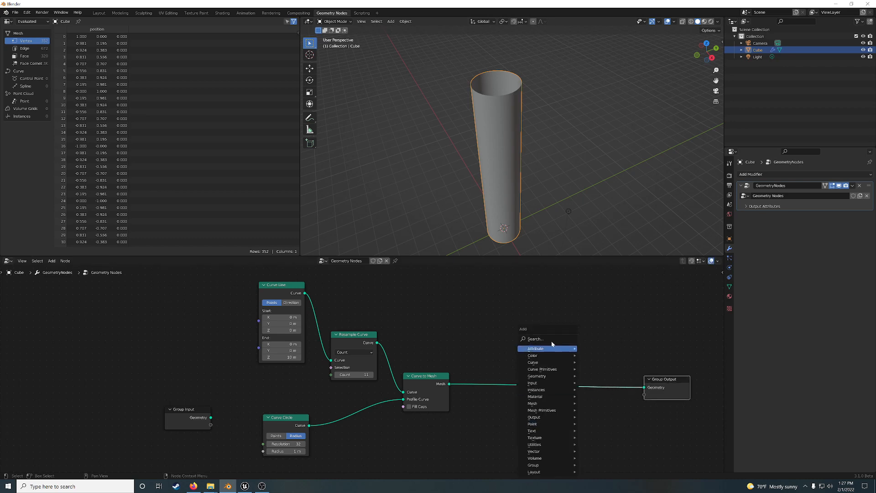
click(543, 339)
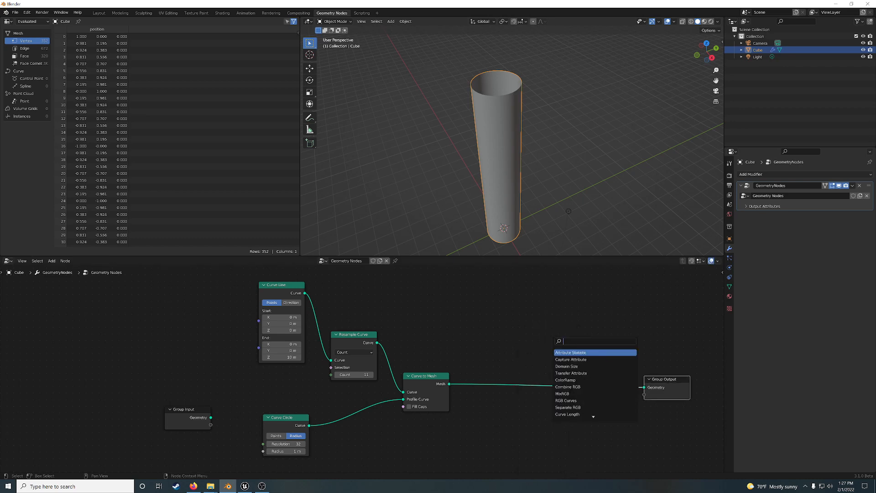
text(rgb)
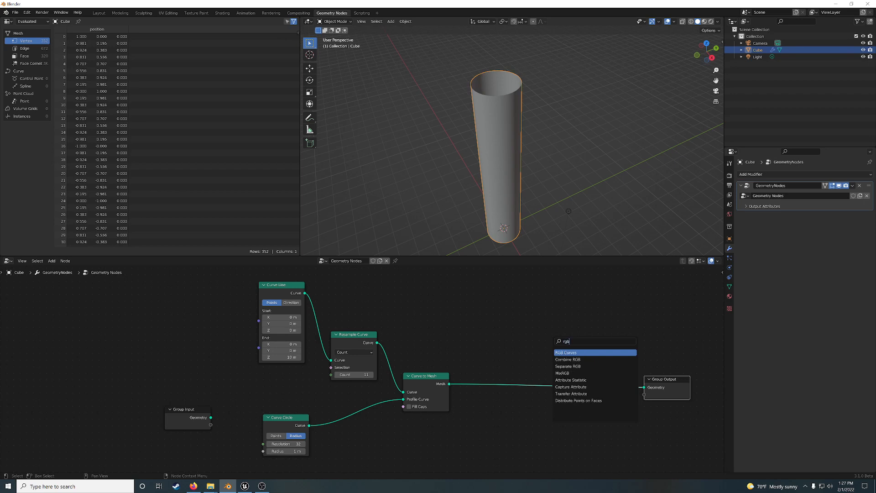
key(Return)
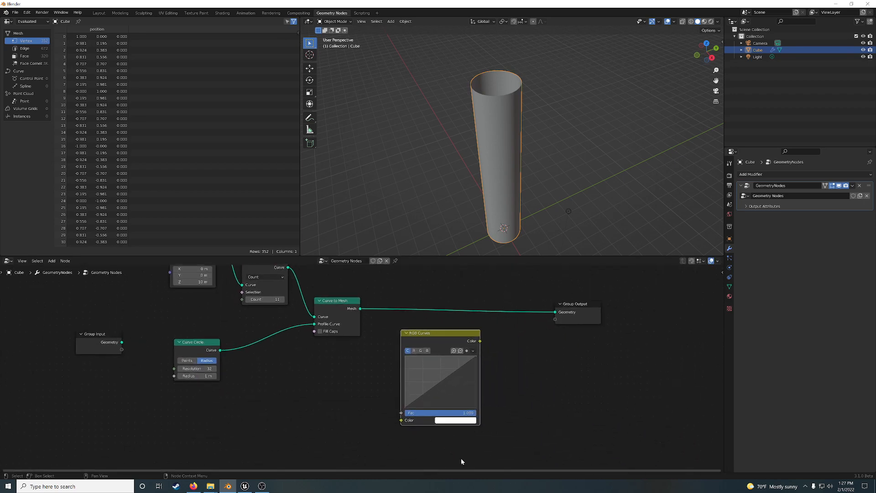
click(483, 352)
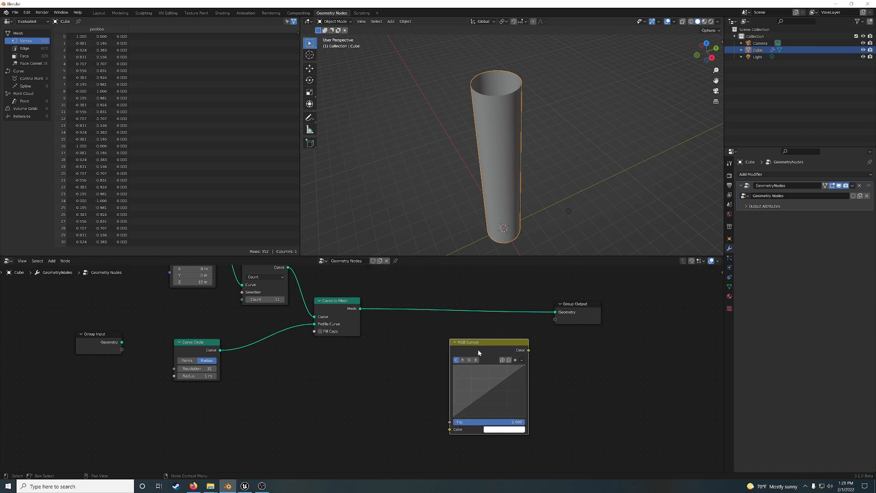
- Move Group Output farther away and insert a Set Position node on the link between Curve to Mesh and Group Output
middle_drag(463, 227, 520, 193)
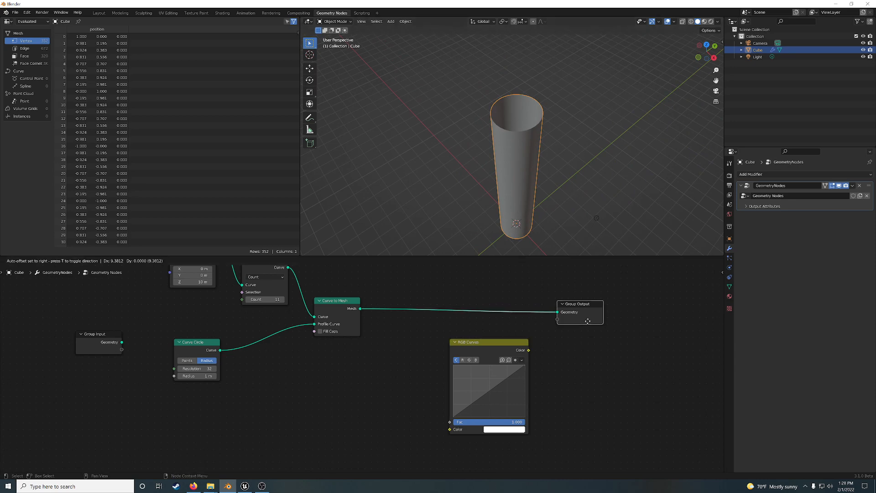
drag(579, 316, 637, 315)
key(shift+a)
text(set)
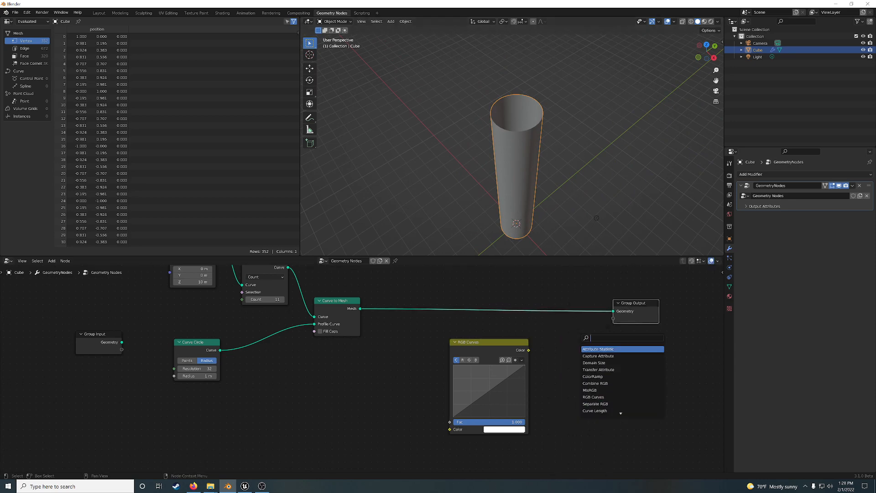
key(Return)
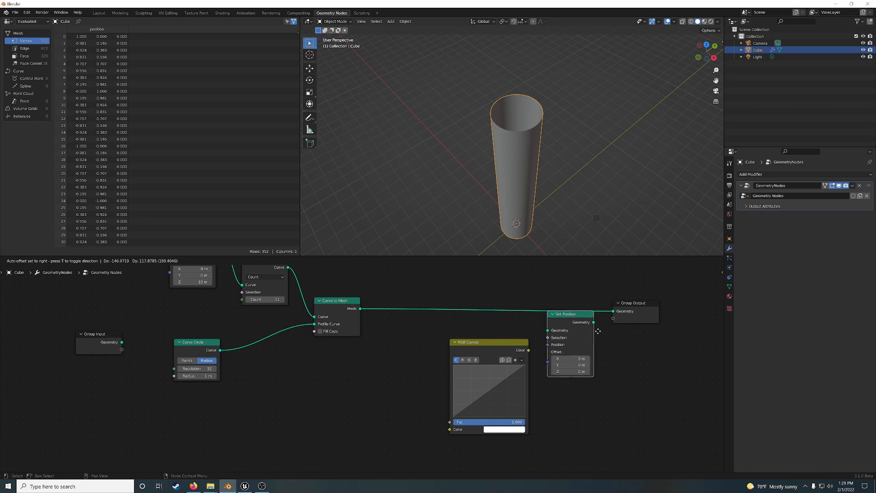
drag(418, 352, 416, 352)
drag(581, 320, 579, 312)
drag(657, 313, 675, 310)
middle_drag(547, 377, 616, 375)
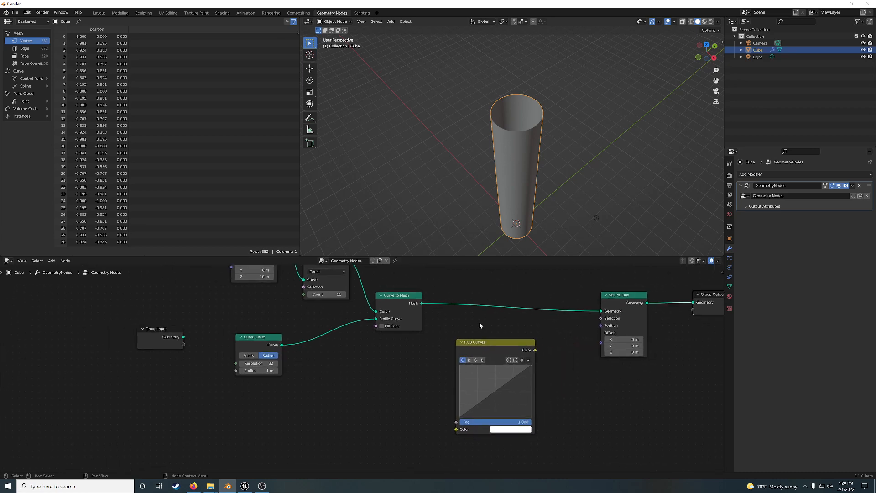
- Shift the RGB Curves node away from Set Position and add a Normal node above it
drag(497, 344, 457, 359)
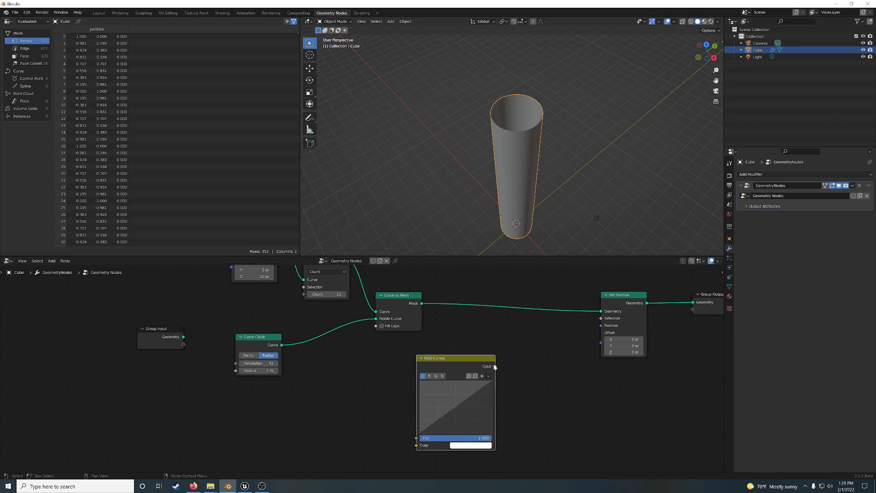
key(shift+a)
click(534, 339)
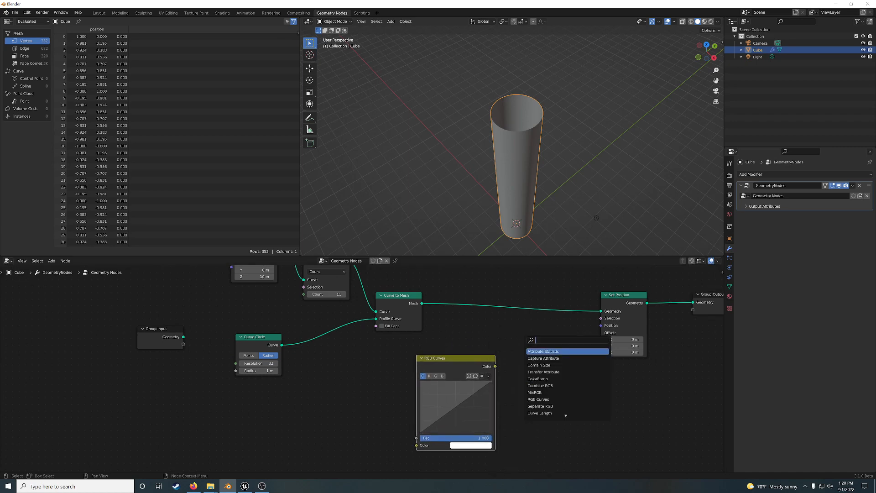
text(nor)
key(Return)
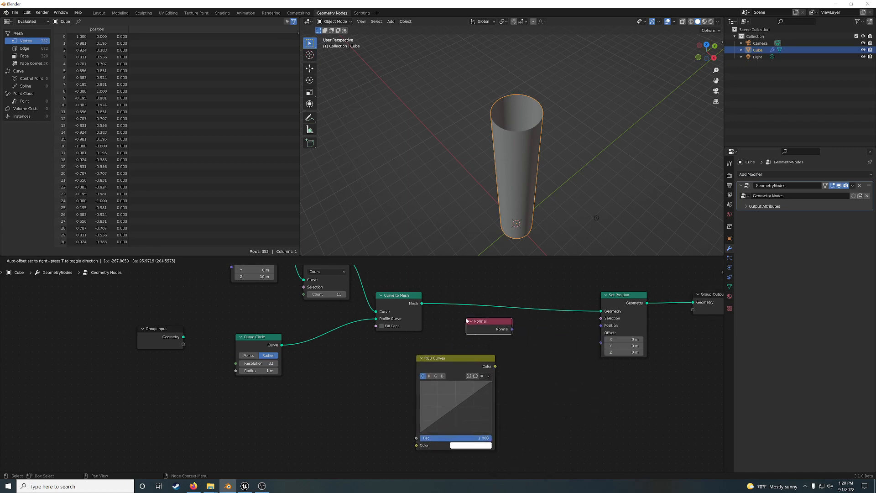
click(465, 315)
- Multiply Normal by the RGB Curves Color with a Vector Math Multiply node and link the result to Set Position's Offset
drag(511, 329, 535, 338)
text(mult)
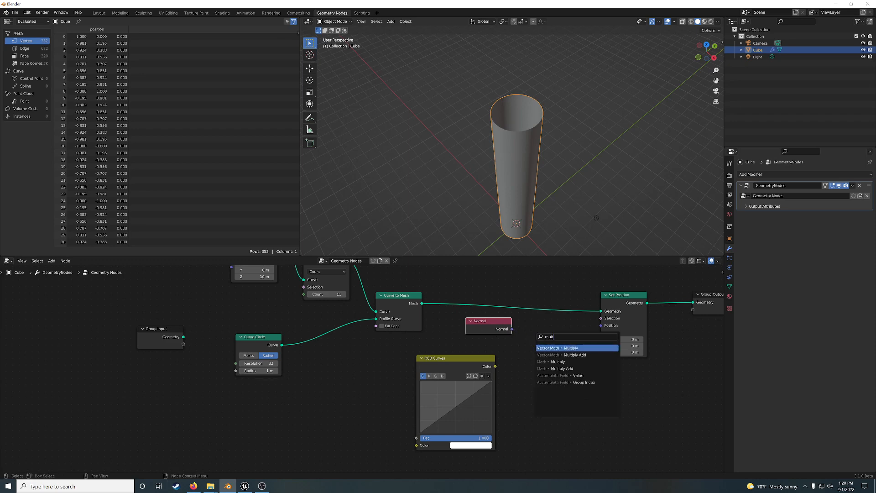
key(Return)
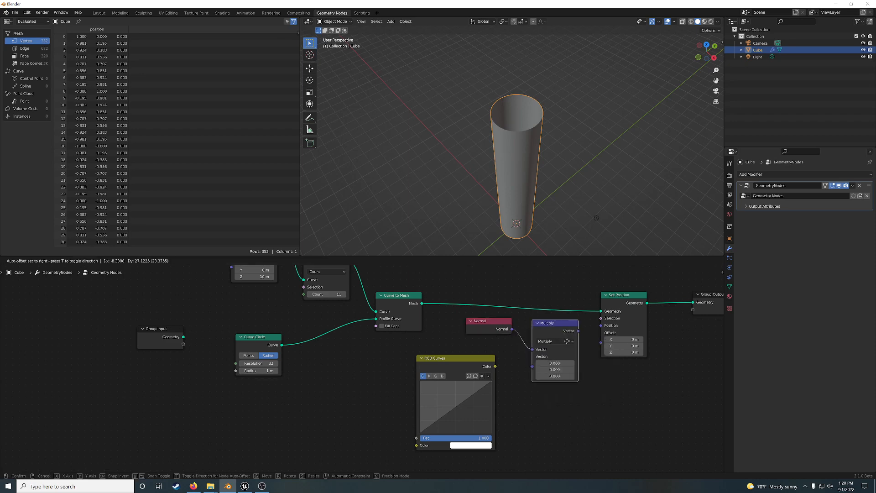
drag(481, 366, 535, 367)
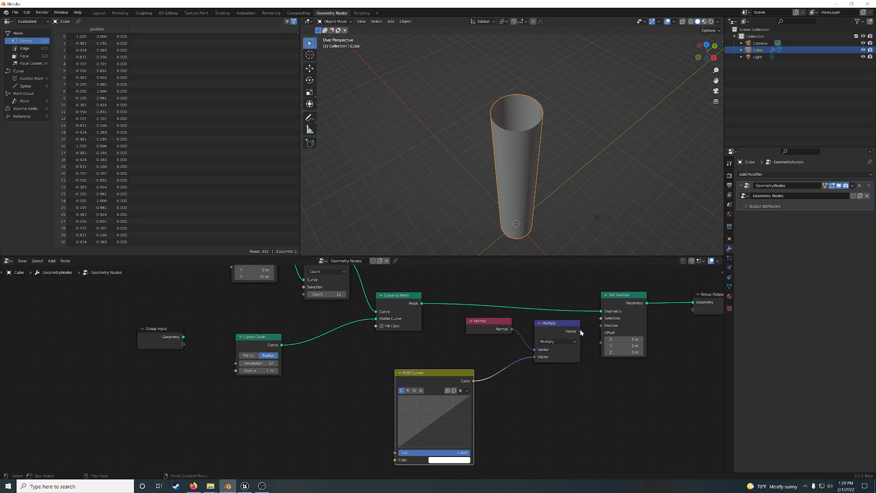
drag(581, 332, 601, 347)
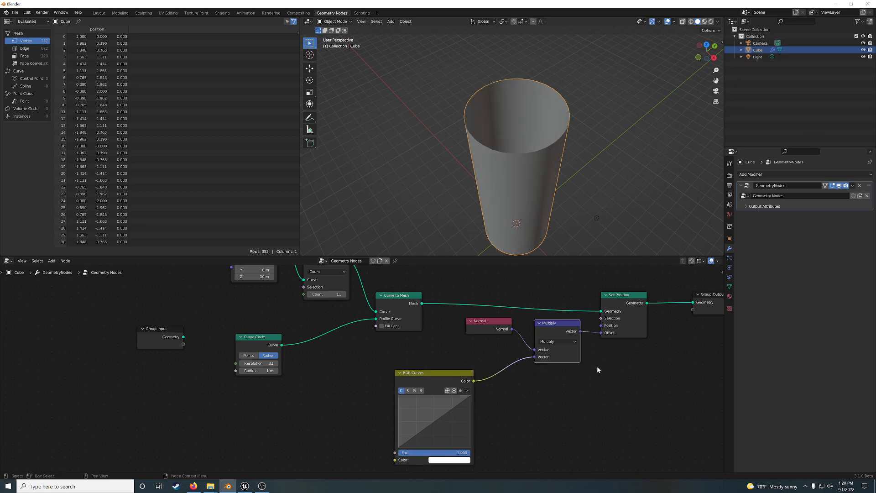
- Duplicate the Multiply node and place the unlinked copy below the original
mouse_move(535, 415)
middle_down()
mouse_move(547, 399)
mouse_move(557, 426)
mouse_move(523, 417)
middle_up()
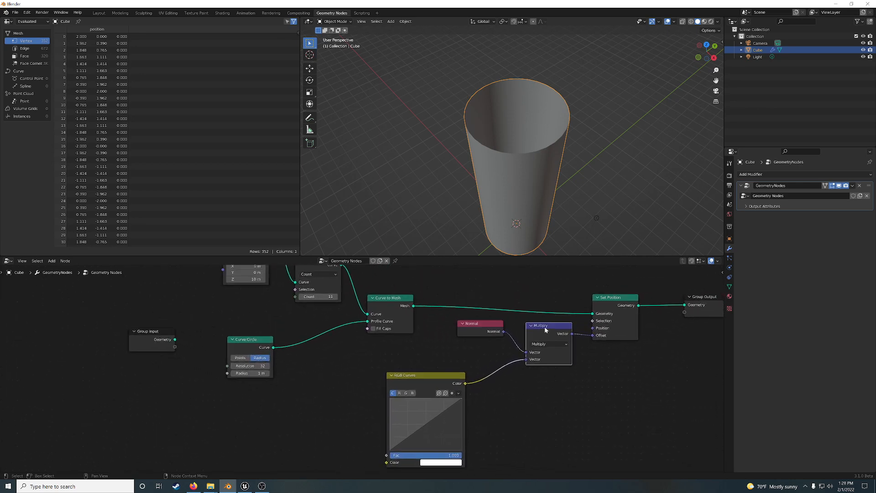
key(shift+d)
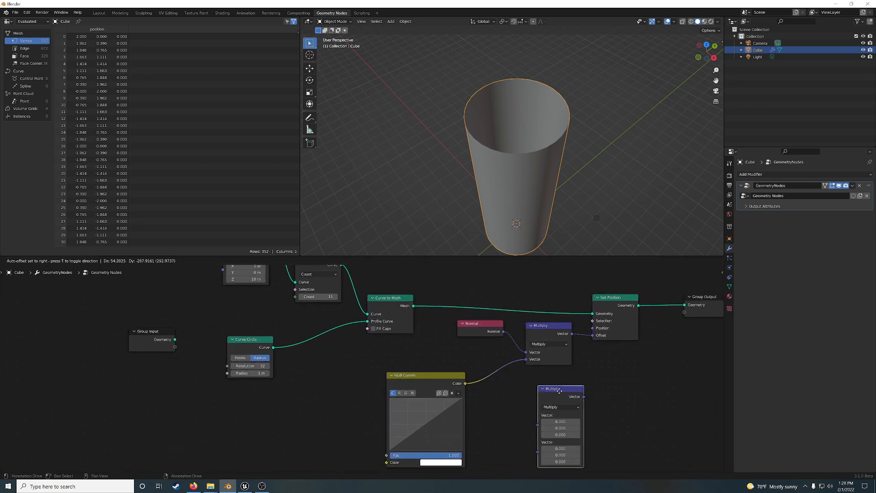
click(585, 387)
- Add a Position node in the empty area below Curve Circle
middle_drag(519, 386, 531, 364)
middle_drag(321, 323, 292, 365)
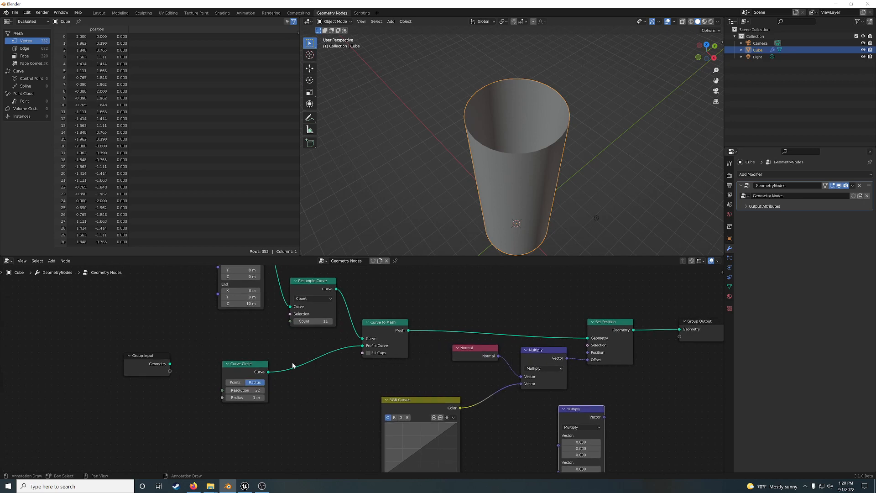
scroll(292, 365, down, 2)
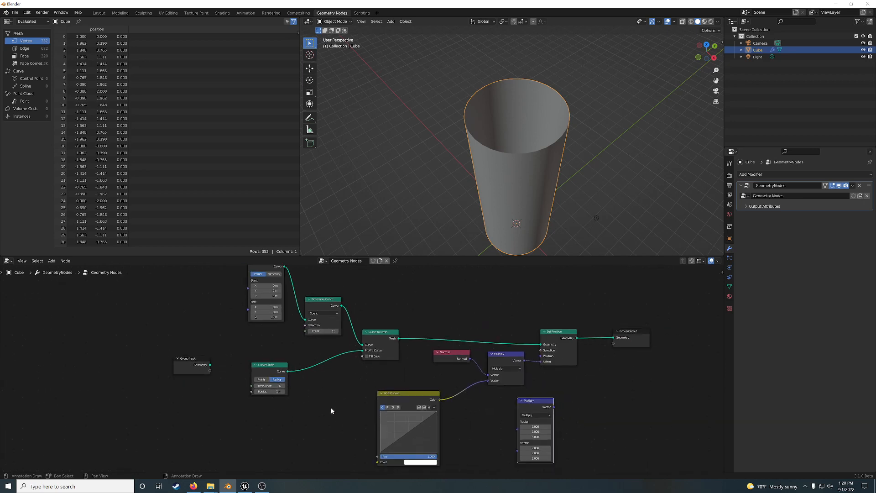
middle_drag(331, 407, 398, 383)
drag(323, 338, 315, 338)
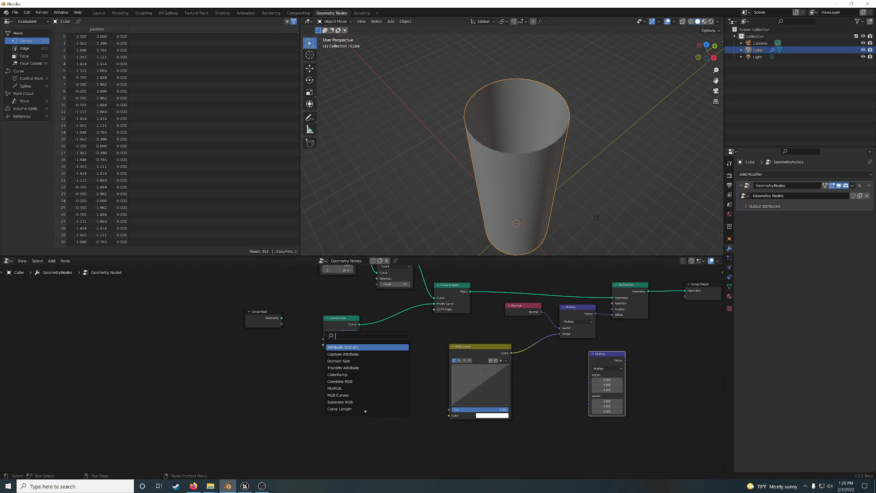
text(pos)
key(Return)
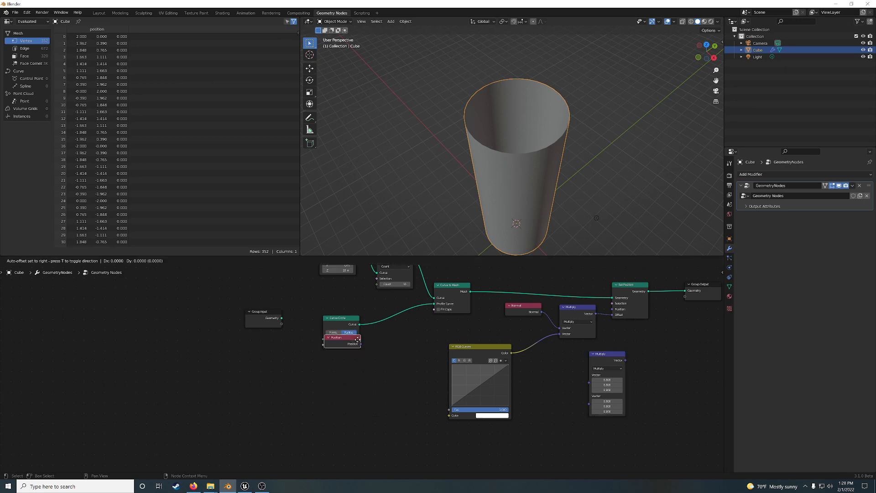
click(326, 400)
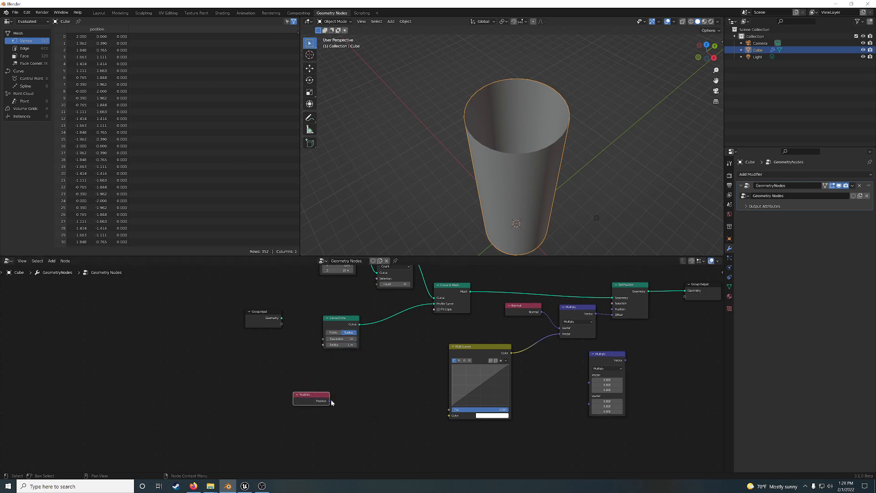
- Add a Separate XYZ node with its Vector input fed by the Position node
drag(330, 402, 379, 379)
text(sept)
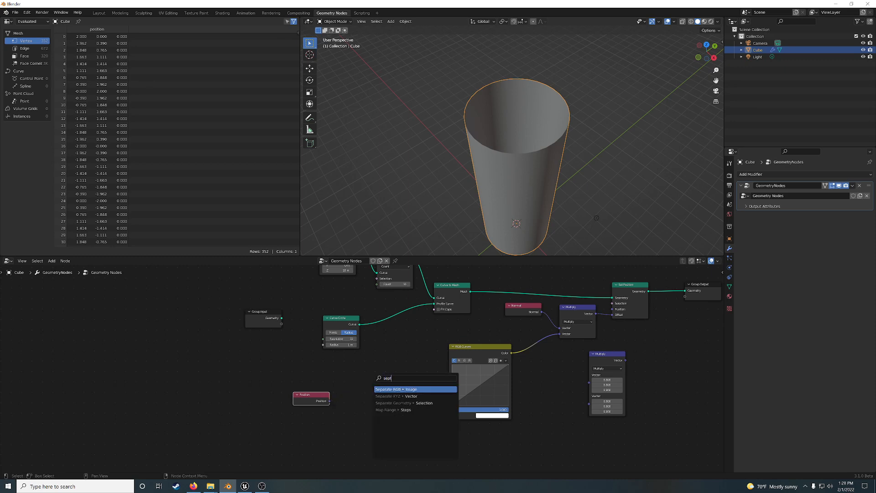
key(Down)
key(Return)
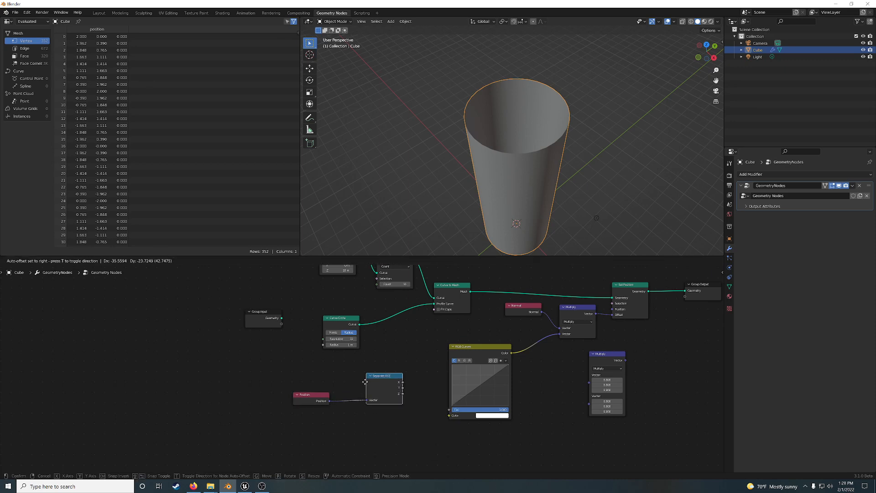
click(359, 388)
drag(395, 400, 439, 417)
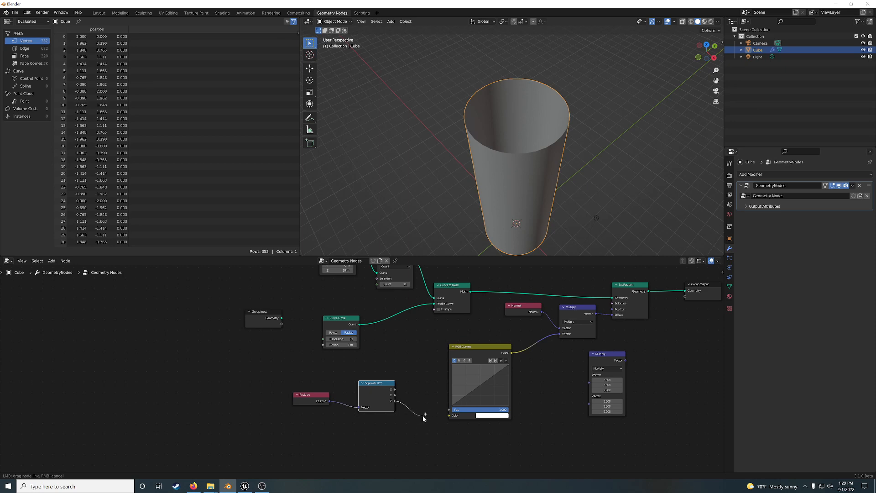
drag(431, 417, 435, 395)
key(Escape)
drag(435, 435, 425, 386)
drag(430, 426, 429, 425)
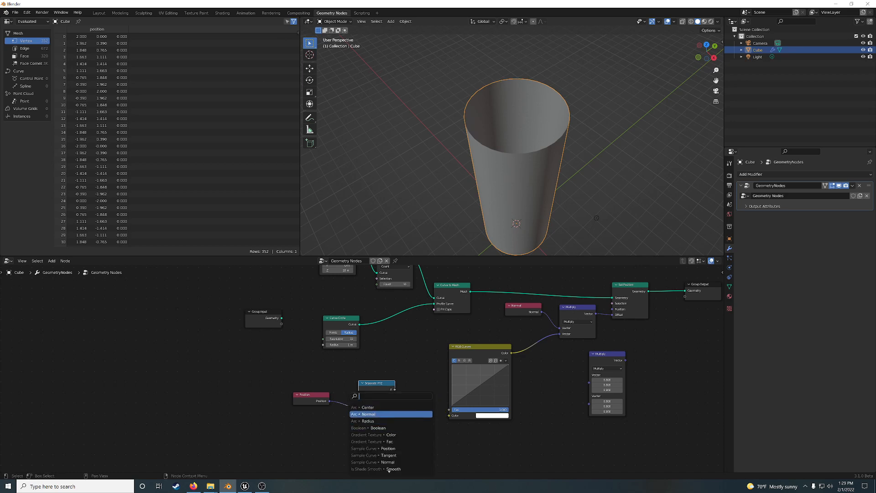
- Move the Position and Separate XYZ nodes together farther away from RGB Curves
drag(297, 364, 377, 423)
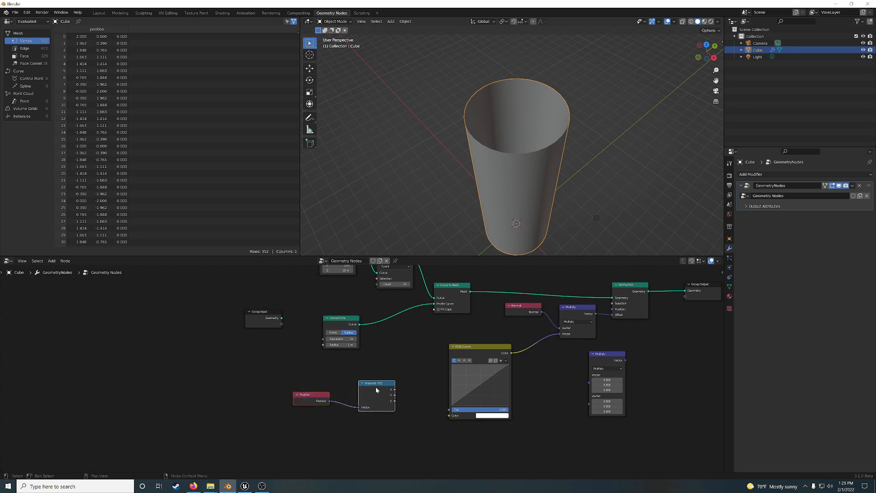
drag(396, 388, 349, 396)
- Add a Combine XYZ node beside Curve Line and link its Vector output to Curve Line's End input
middle_drag(392, 346, 391, 378)
drag(338, 302, 346, 303)
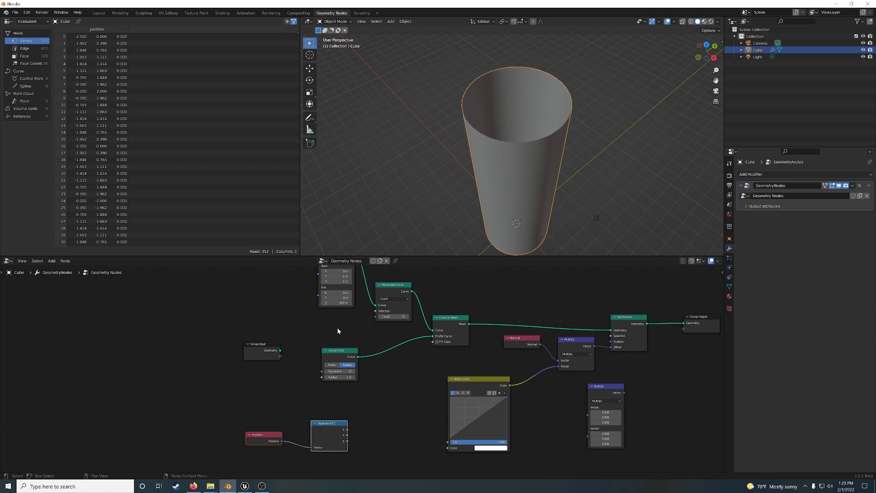
key(shift+a)
click(292, 336)
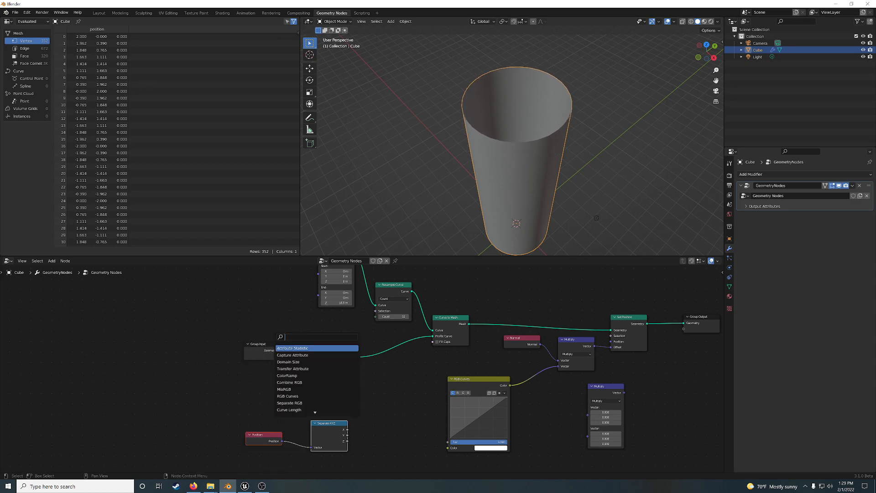
text(comb)
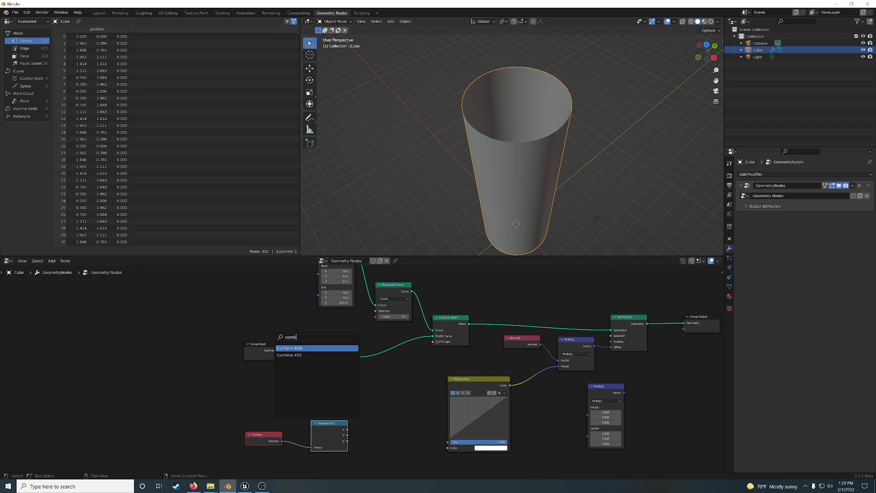
click(295, 355)
click(295, 300)
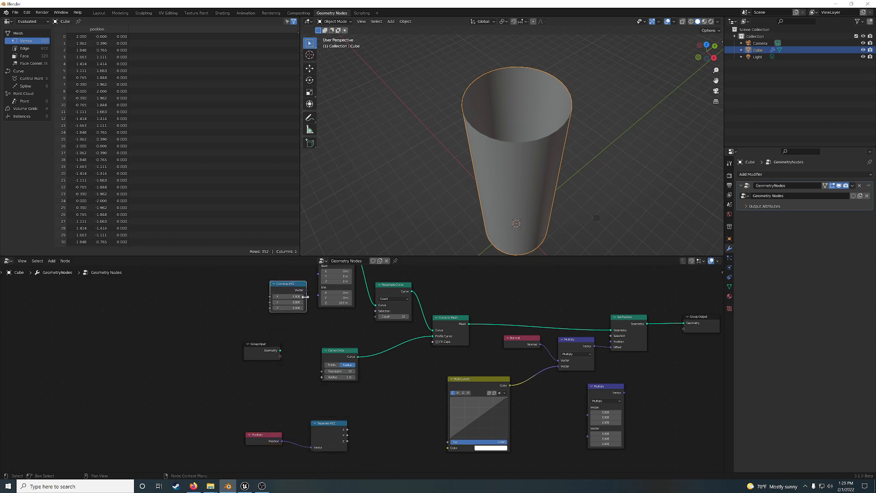
drag(307, 290, 318, 288)
- Move Group Input aside, expose Combine XYZ's Z as a group input and rename that input Height
drag(257, 343, 188, 336)
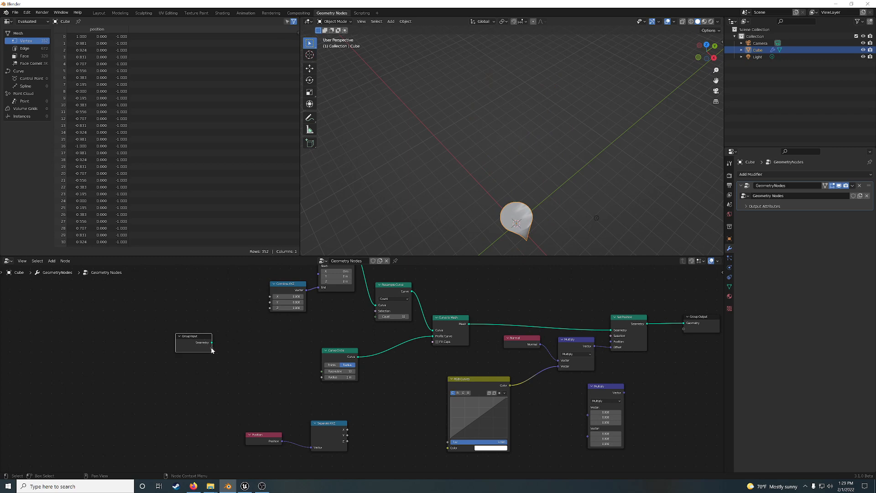
drag(212, 350, 212, 350)
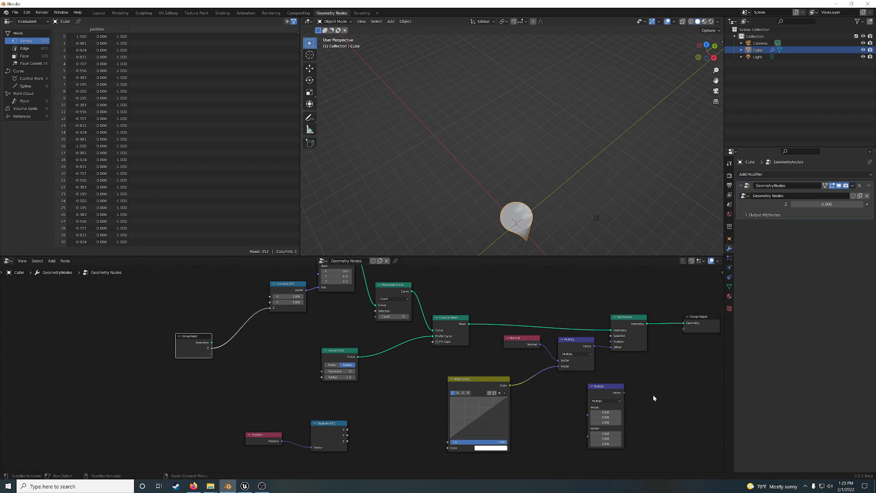
key(n)
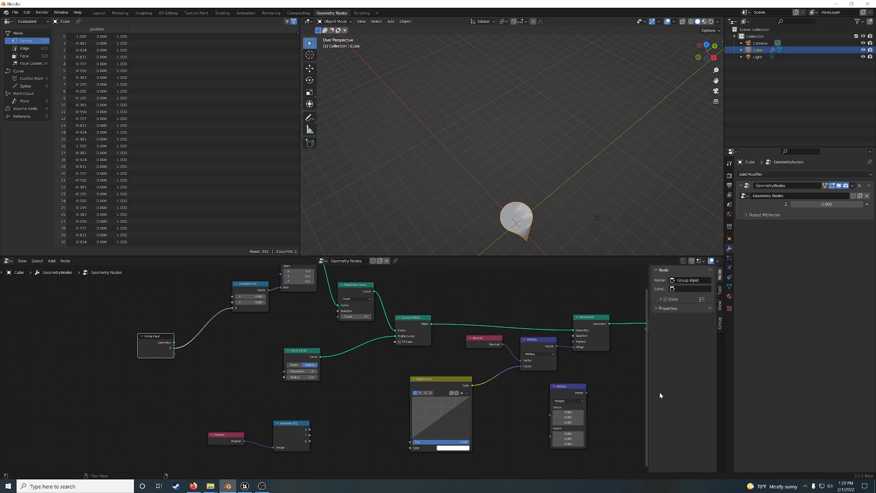
click(721, 323)
click(667, 289)
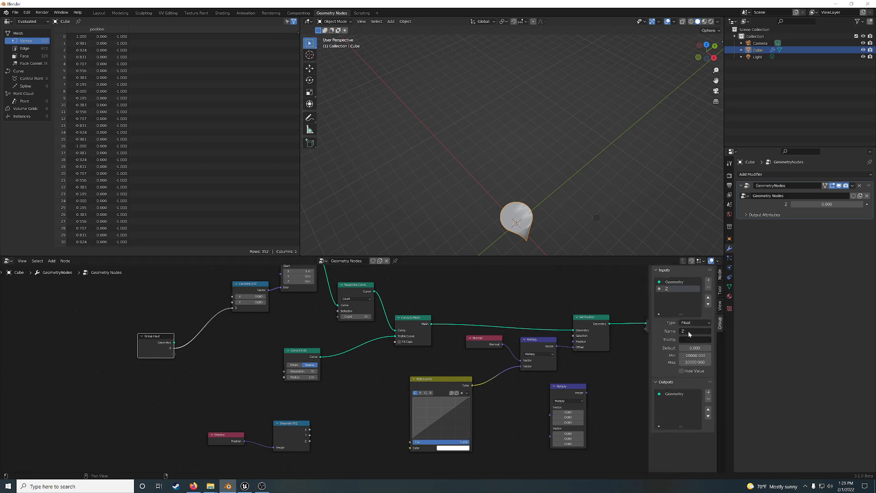
click(695, 331)
text(Height)
key(Return)
- Add a Math Add node fed by the Height input and link its Value output to Resample Curve's Count
middle_drag(223, 356, 230, 362)
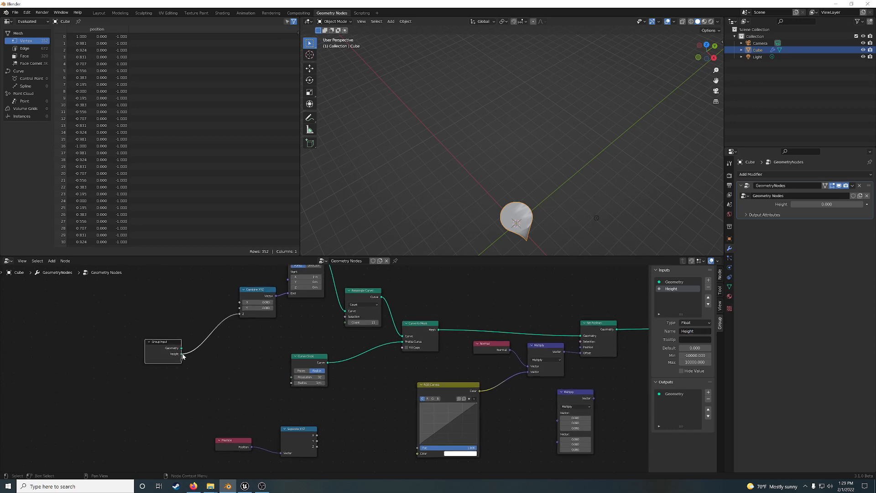
drag(183, 357, 276, 342)
text(add)
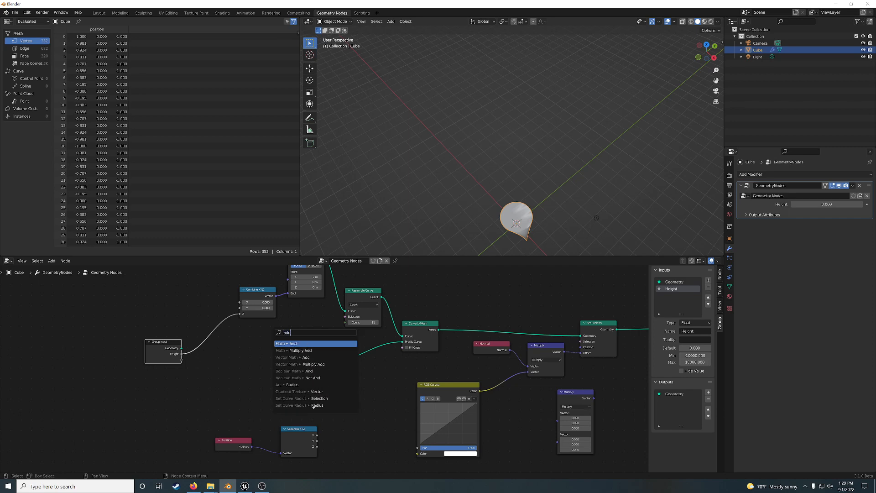
key(Return)
click(334, 340)
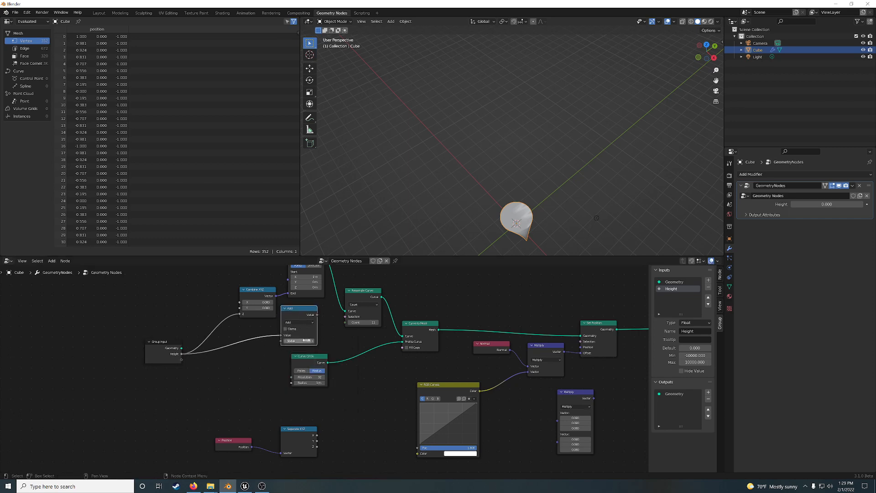
drag(317, 315, 346, 323)
middle_drag(375, 396, 363, 377)
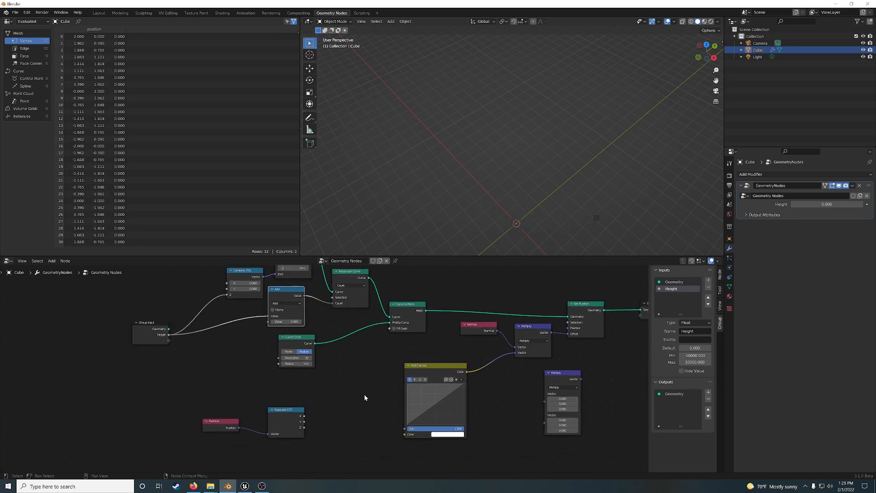
- Set the GeometryNodes modifier's Height value to 10
middle_drag(541, 214, 537, 152)
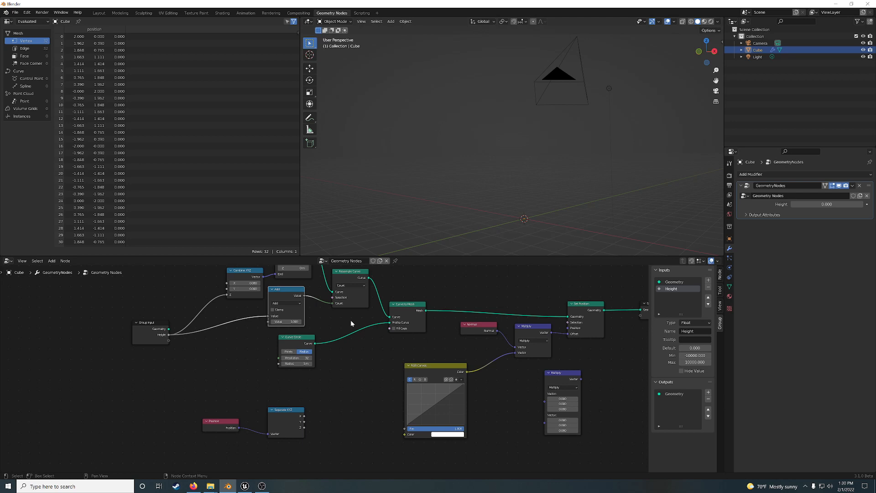
click(827, 204)
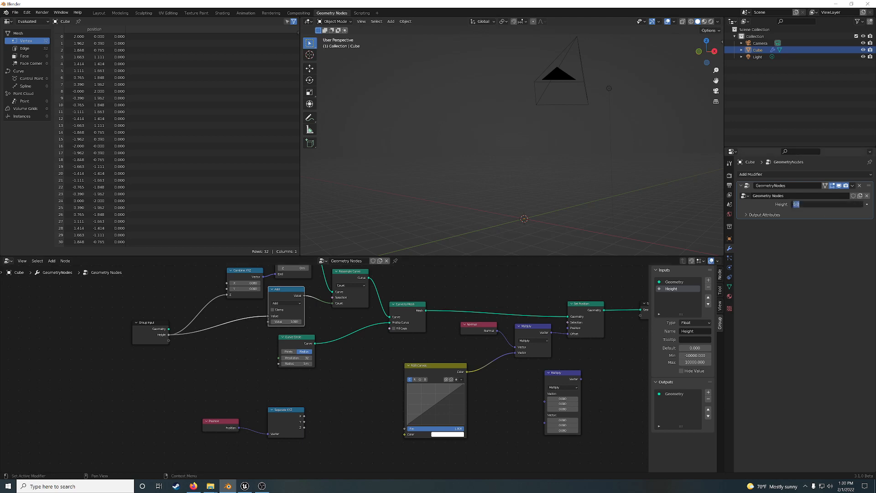
text(10)
key(Return)
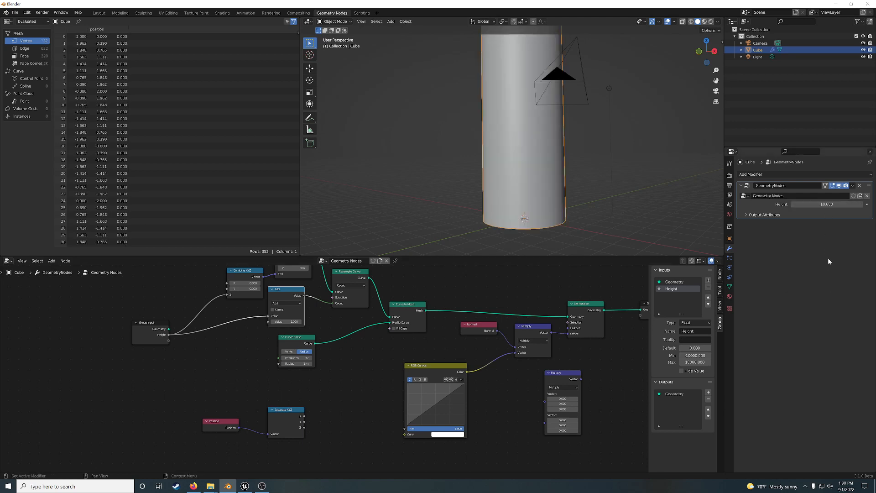
scroll(596, 158, down, 4)
middle_drag(596, 157, 582, 178)
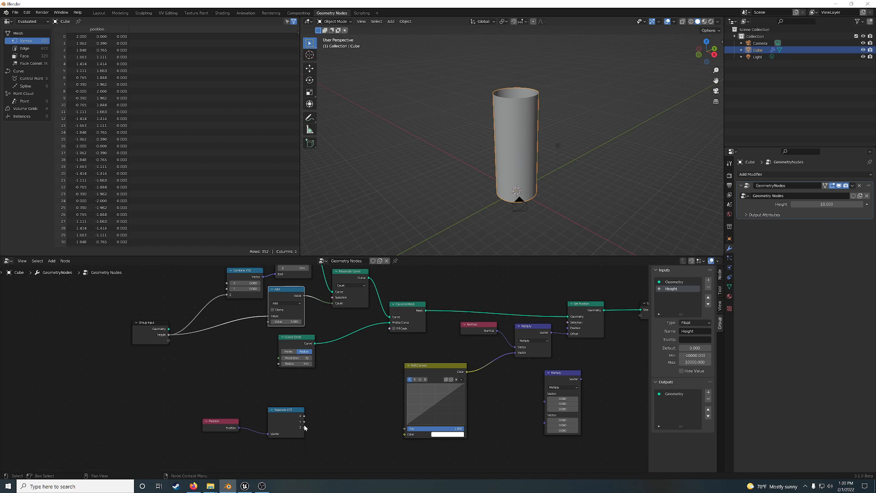
- Add a Math Divide node dividing Separate XYZ's Z by the Height input, and link its Value output to RGB Curves' Color input
drag(304, 427, 341, 405)
text(di)
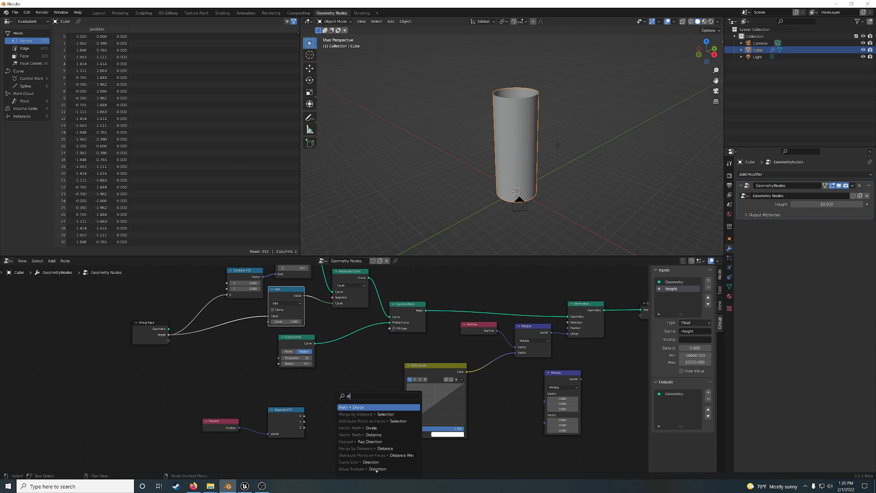
key(Return)
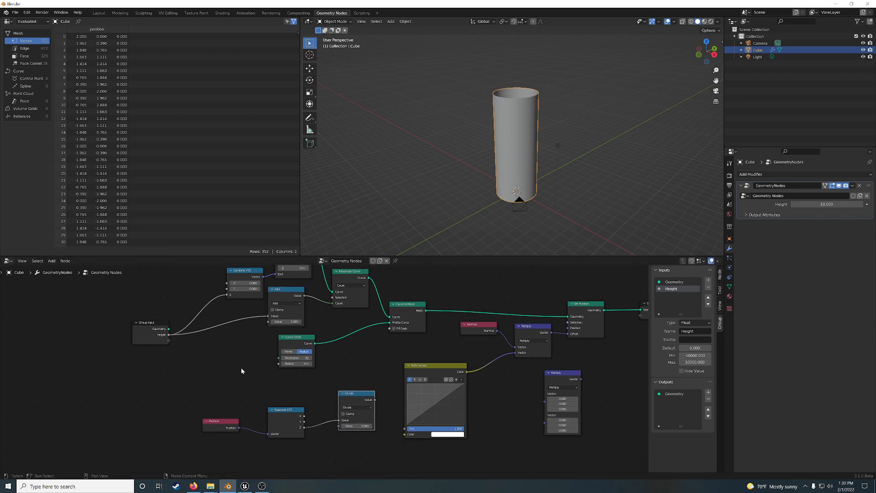
drag(168, 336, 339, 426)
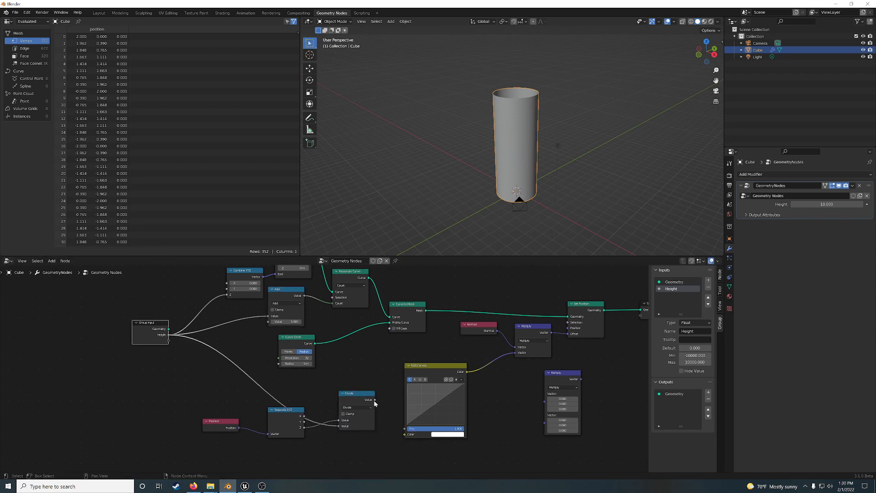
drag(375, 400, 405, 436)
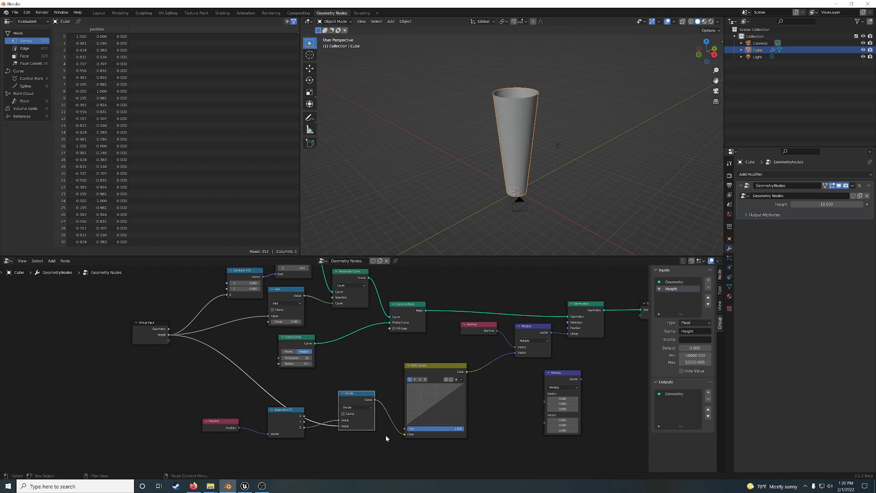
- Move the Separate XYZ and Position nodes lower so they clear the Height link
drag(289, 413, 288, 428)
drag(229, 423, 220, 434)
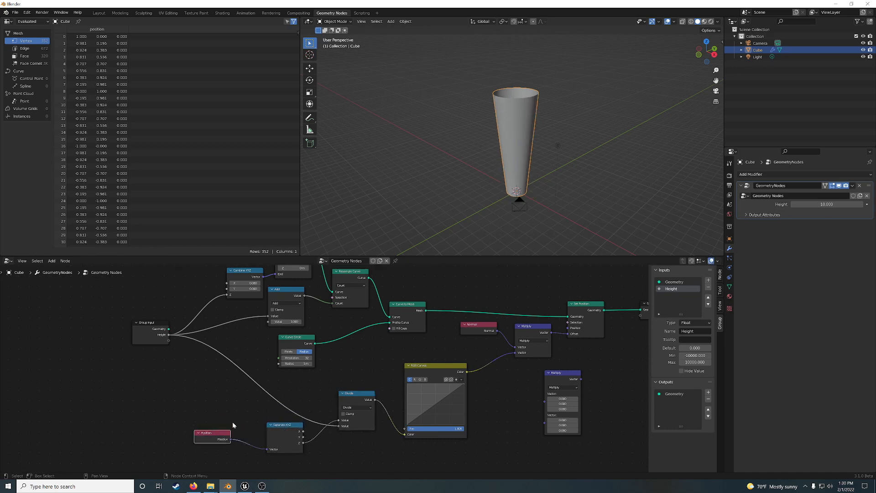
middle_drag(529, 208, 515, 188)
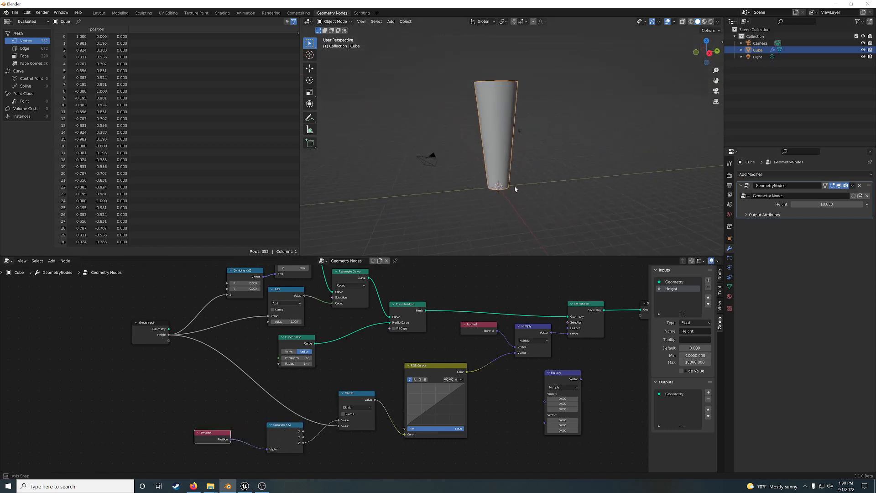
- Add a control point midway on the RGB Curves node's combined curve and bow the curve slightly upward
click(415, 380)
click(420, 379)
click(426, 380)
click(410, 380)
mouse_move(436, 405)
mouse_down()
mouse_move(444, 414)
mouse_move(431, 400)
mouse_up()
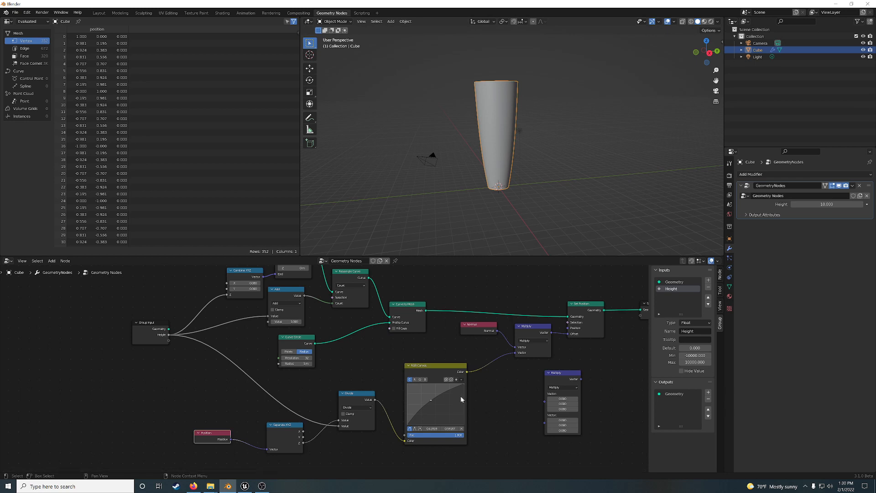
- Try a downward bend in the RGB Curves node's blue curve, and reset that curve
click(425, 379)
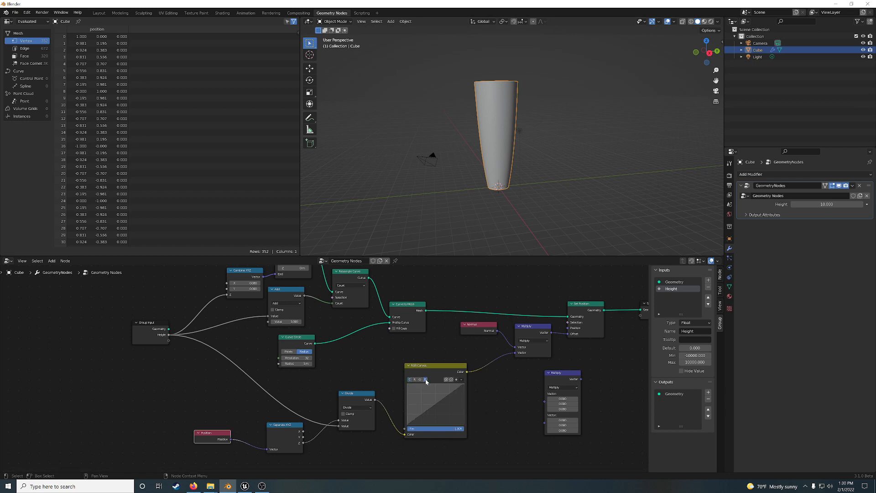
drag(435, 406, 440, 409)
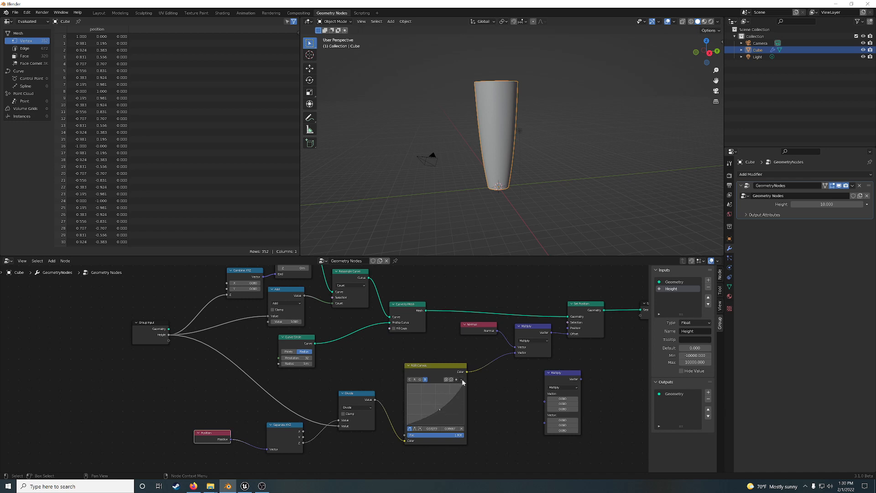
click(461, 380)
click(470, 401)
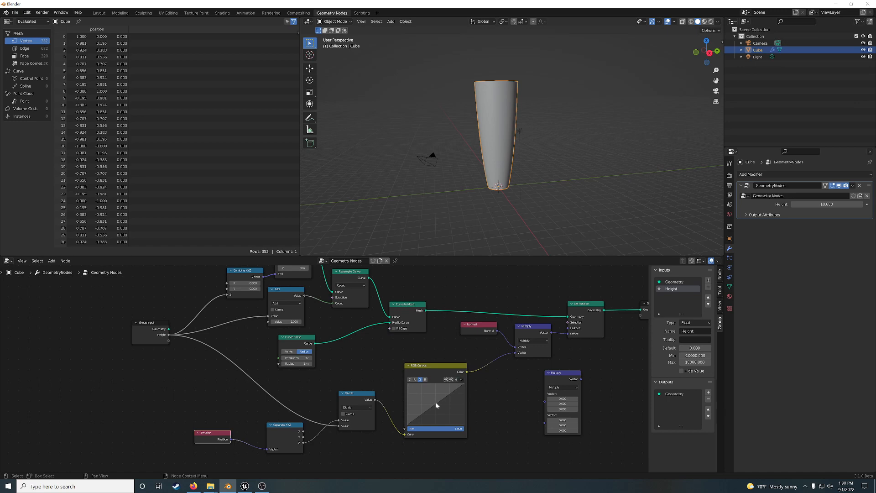
- Add a control point to the RGB Curves node's green curve and pull it down past the middle
drag(436, 405, 447, 413)
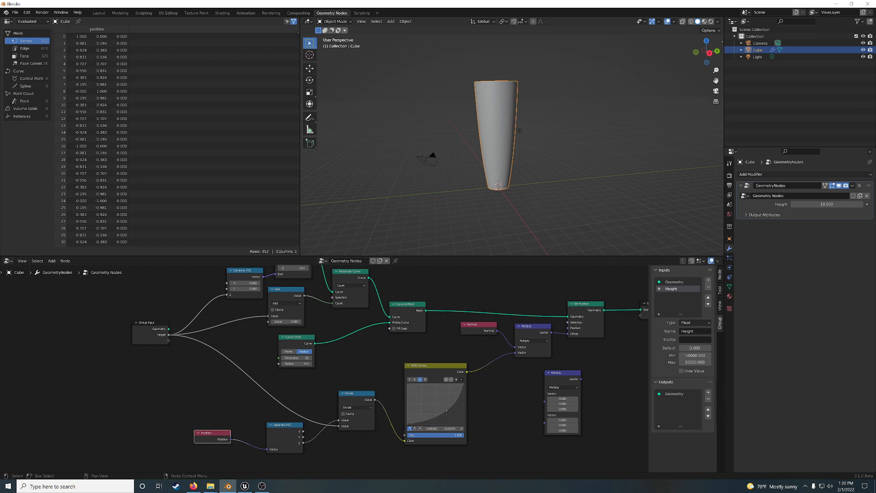
middle_drag(515, 159, 528, 219)
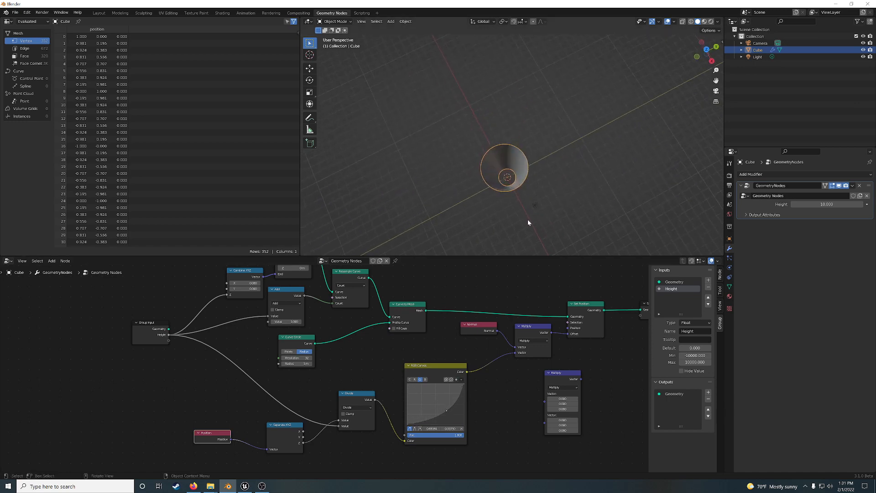
- Reset the RGB Curves node's combined curve to a straight line
click(410, 379)
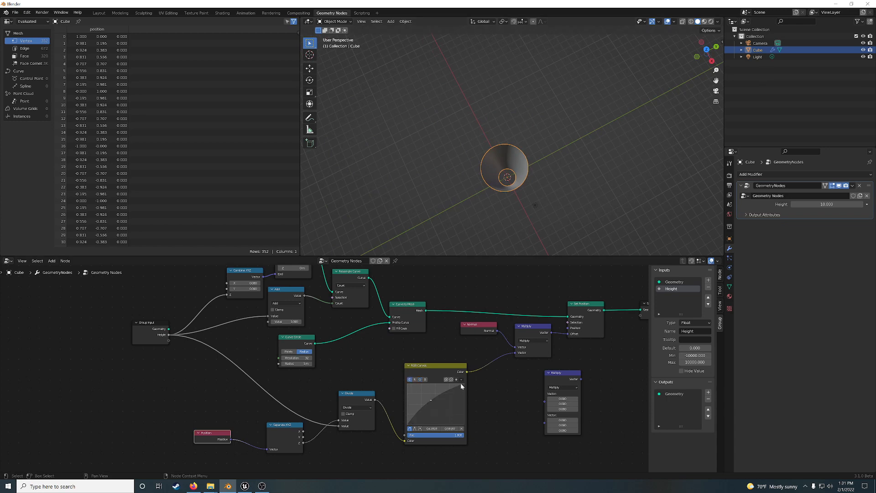
click(461, 379)
click(480, 398)
middle_drag(513, 215, 501, 182)
- Pull the green curve's control point further down and lift the red curve steeply with a new point near its start
click(419, 379)
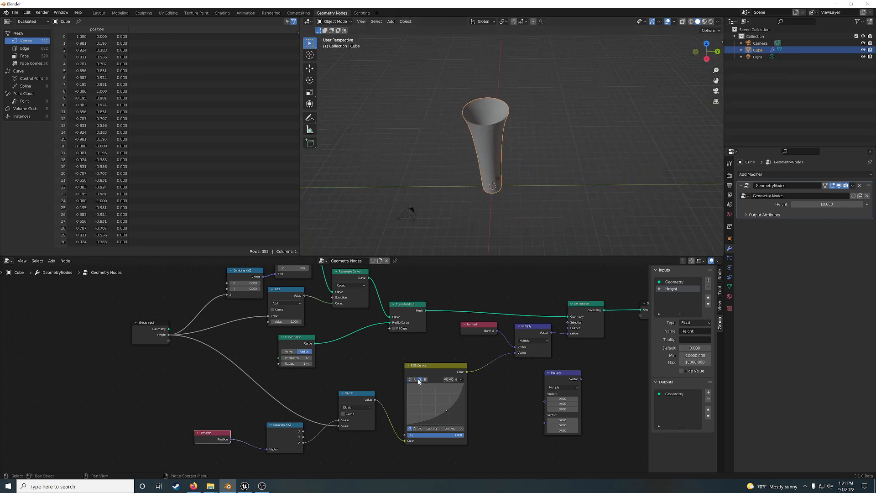
drag(452, 409, 451, 419)
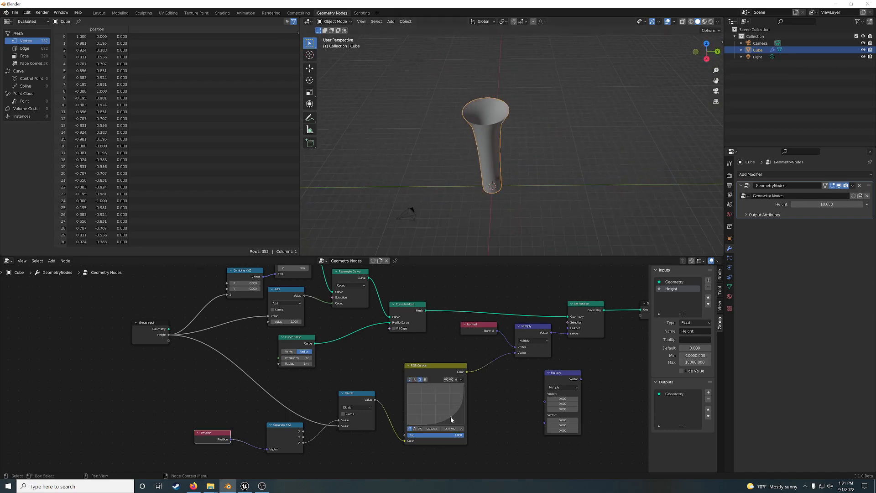
click(415, 379)
drag(422, 391, 417, 396)
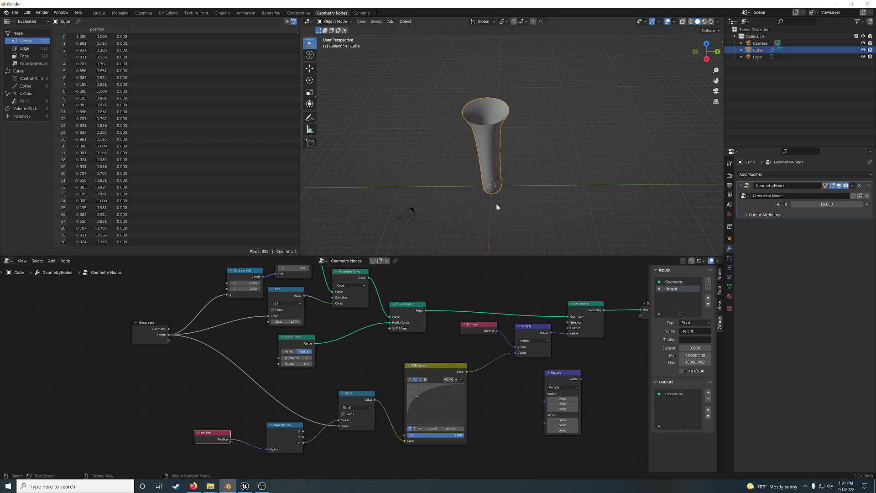
- Add a second control point at the middle of the red curve and pull it down into a dip
middle_drag(496, 203, 550, 161)
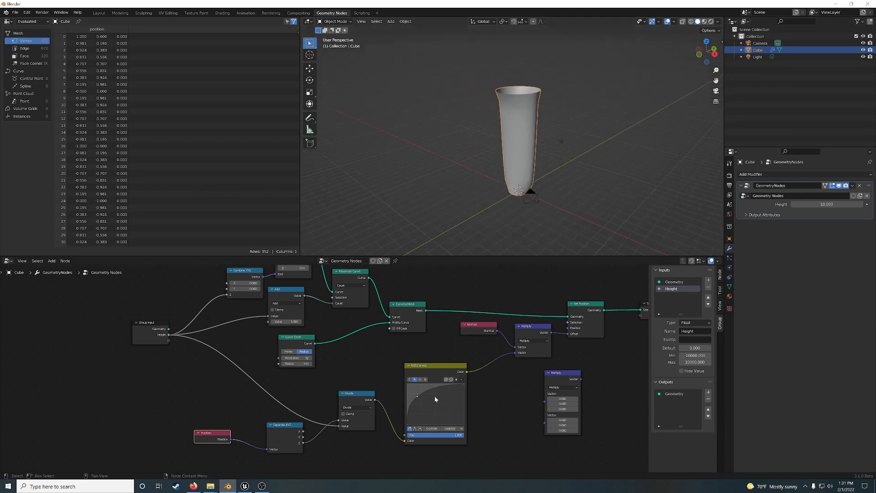
drag(436, 389, 439, 412)
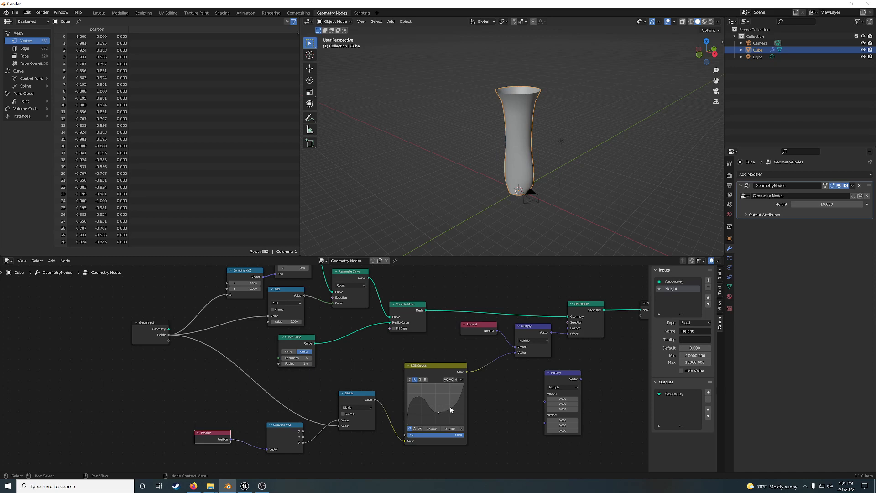
middle_drag(521, 187, 604, 217)
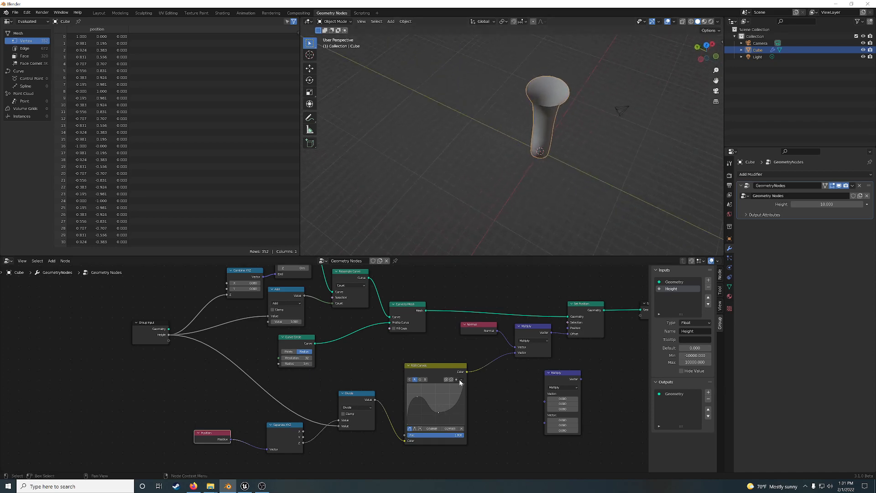
- Add a control point in the first third of the green curve and raise it into a bump
click(420, 380)
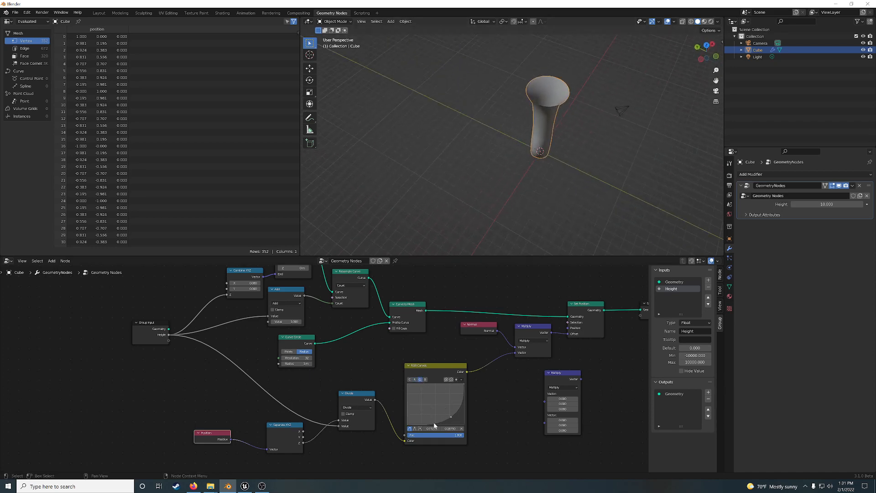
drag(434, 423, 424, 403)
middle_drag(553, 145, 411, 160)
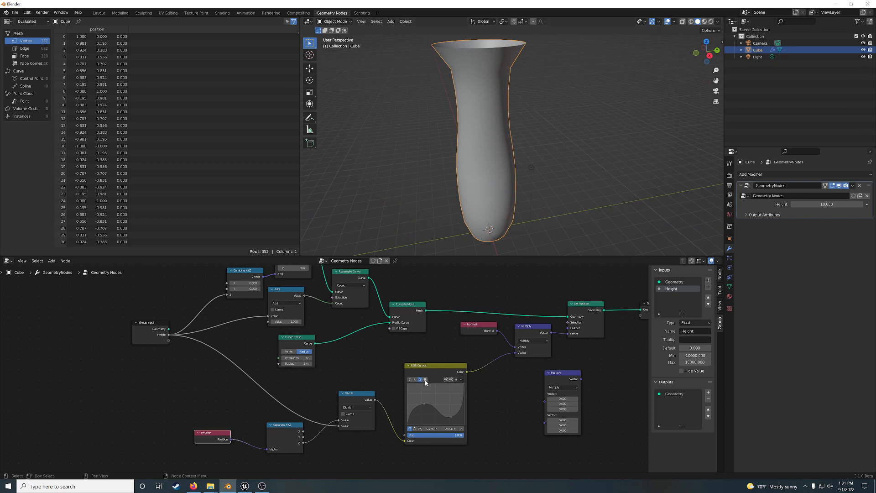
- Compare the combined, red and green curves, and add a raised control point at the middle of the green curve
click(409, 379)
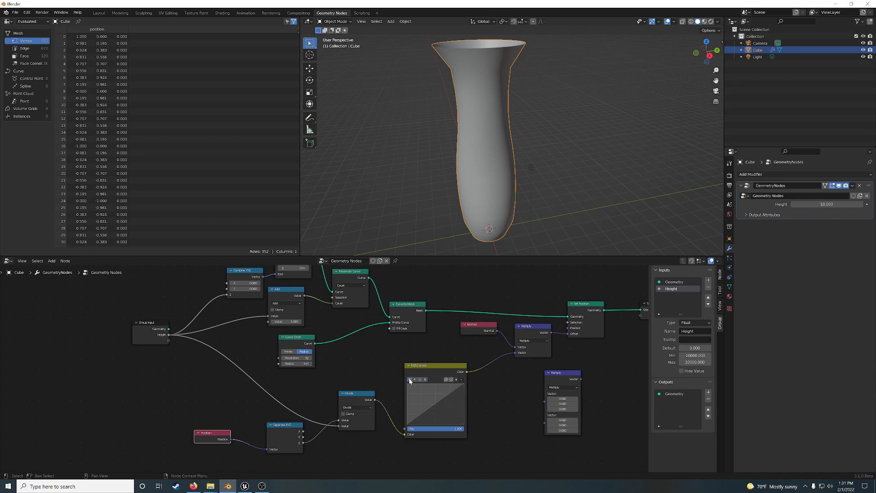
click(414, 380)
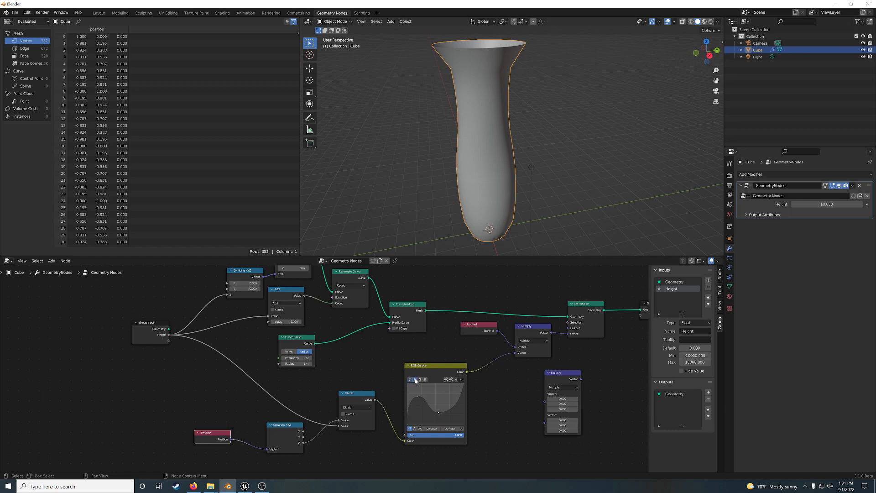
click(420, 379)
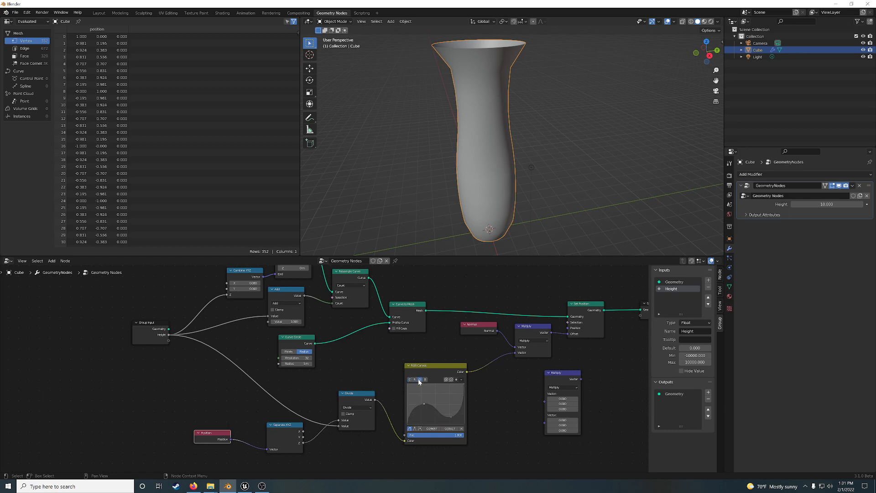
middle_drag(462, 210, 509, 220)
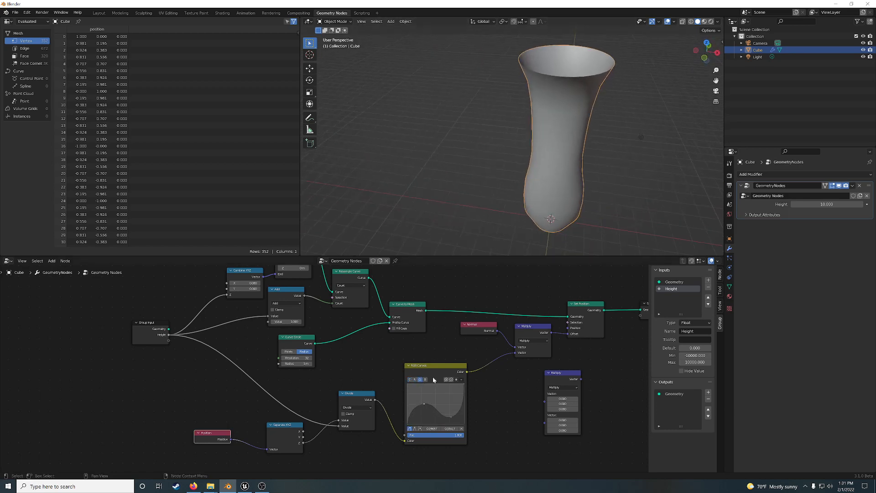
drag(437, 412, 439, 396)
scroll(538, 203, up, 3)
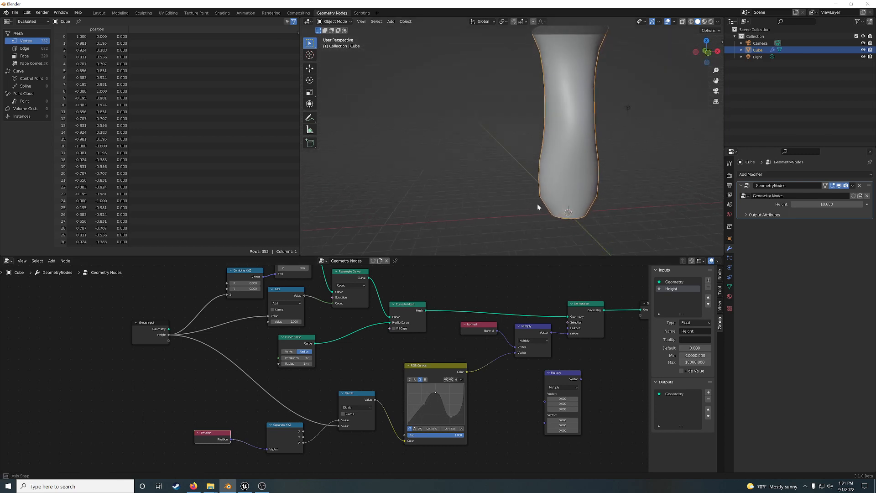
middle_drag(538, 190, 502, 171)
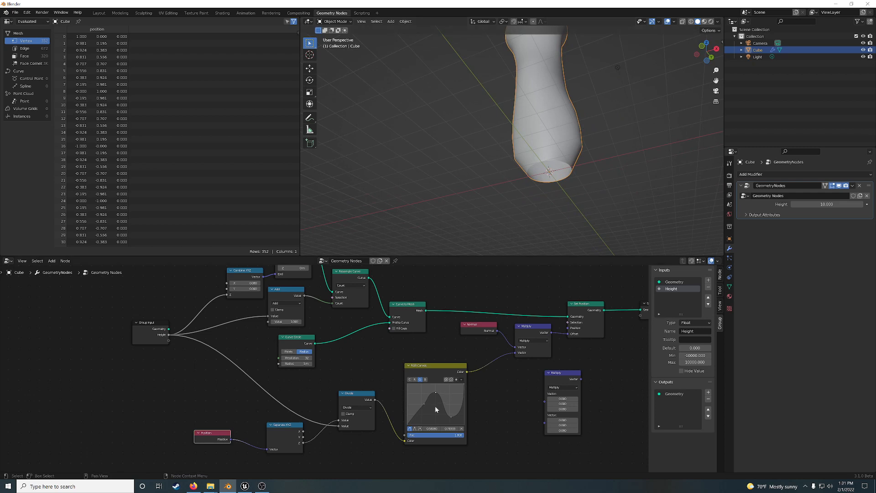
- Shift RGB Curves aside and add a Map Range node in the space between it and the unconnected Multiply node
drag(435, 366, 421, 365)
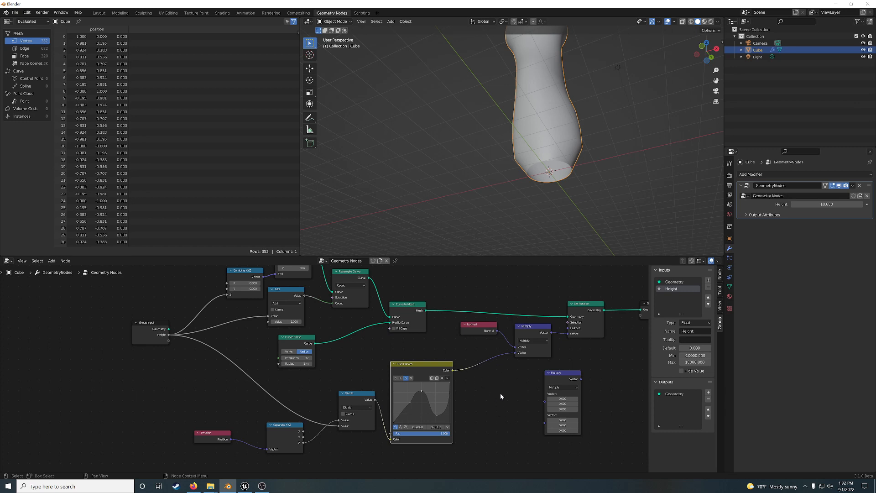
key(shift+a)
key(shift+a)
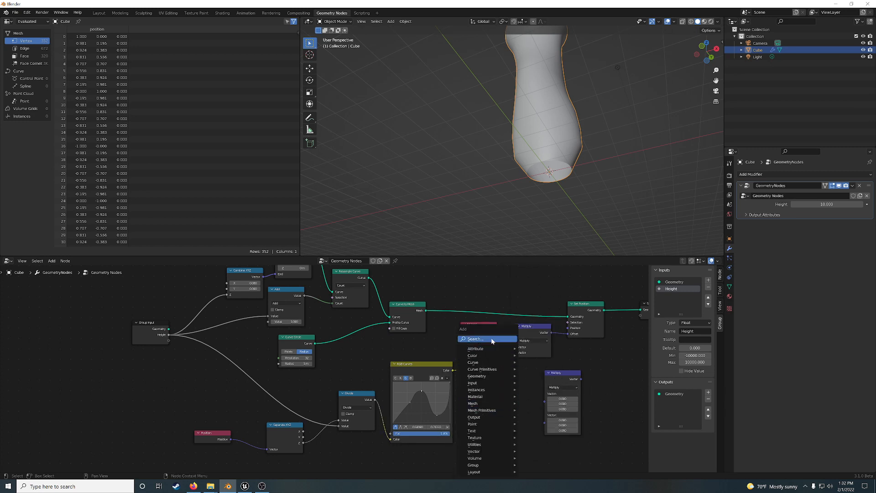
click(492, 340)
text(ma)
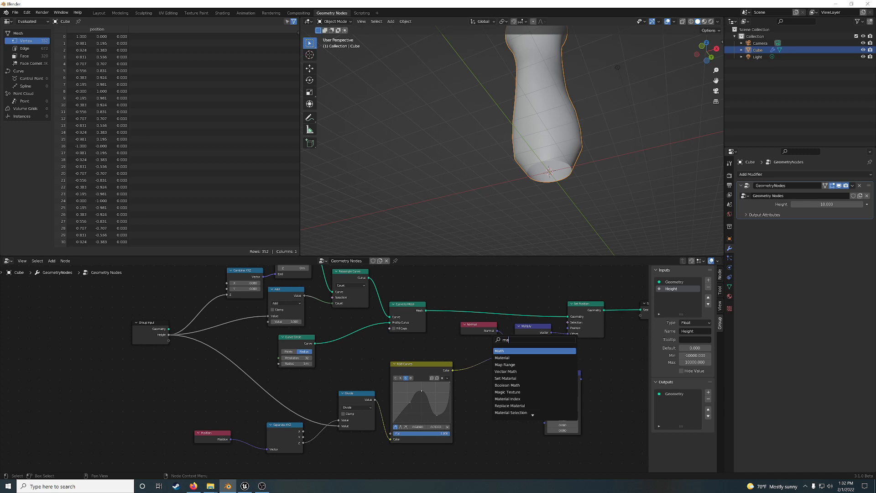
key(Down)
key(Down)
key(Return)
click(517, 406)
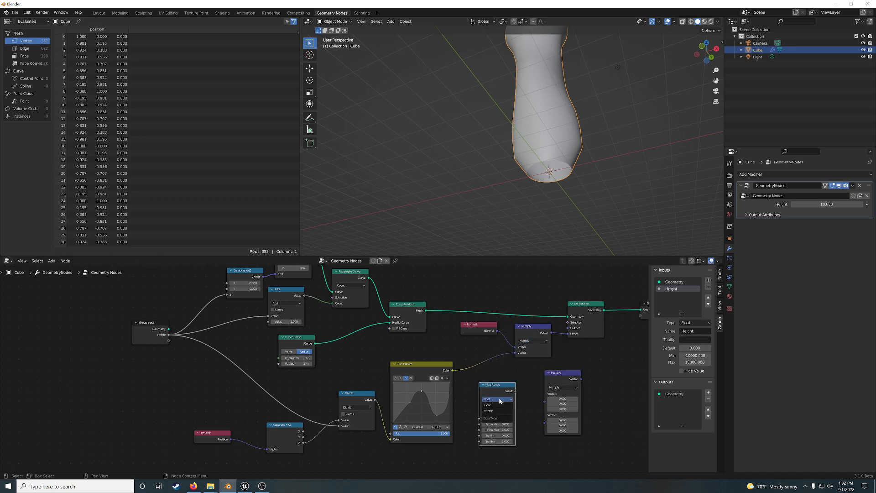
- Switch the unconnected Map Range node to Vector data, and delete the node
click(502, 411)
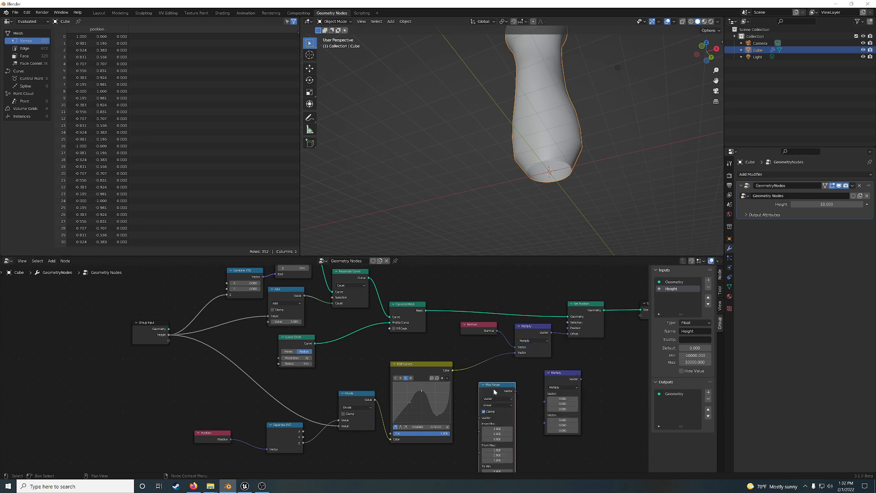
drag(494, 387, 507, 377)
middle_drag(519, 420, 438, 345)
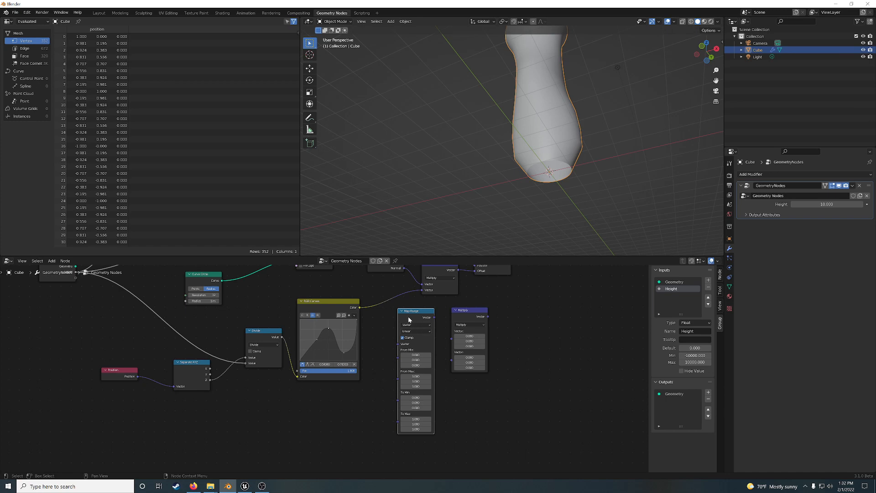
key(x)
middle_drag(408, 317, 450, 389)
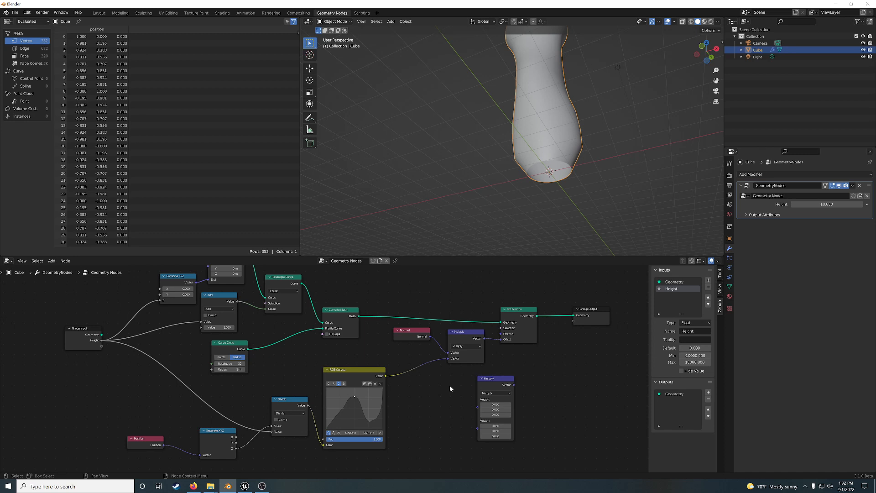
- Shift the Normal and Multiply nodes aside and move Group Output away from Set Position to open a gap
middle_drag(578, 129, 519, 164)
drag(414, 337, 402, 341)
drag(464, 340, 455, 338)
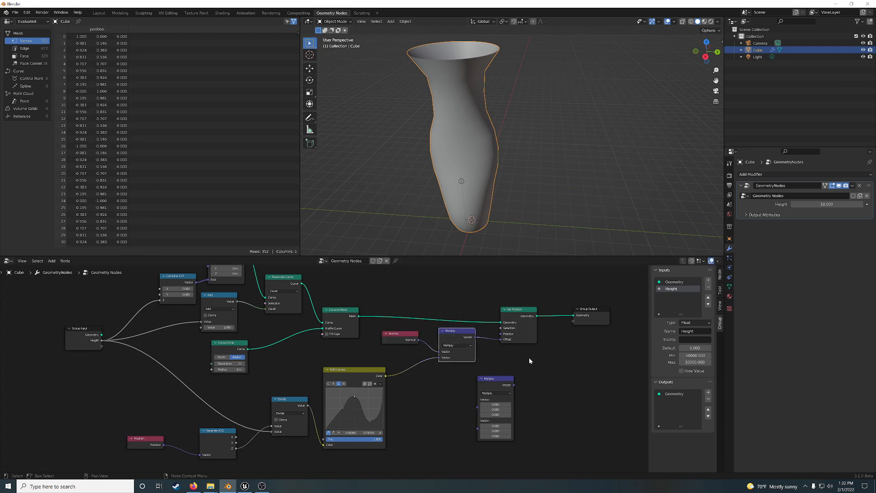
drag(499, 381, 529, 411)
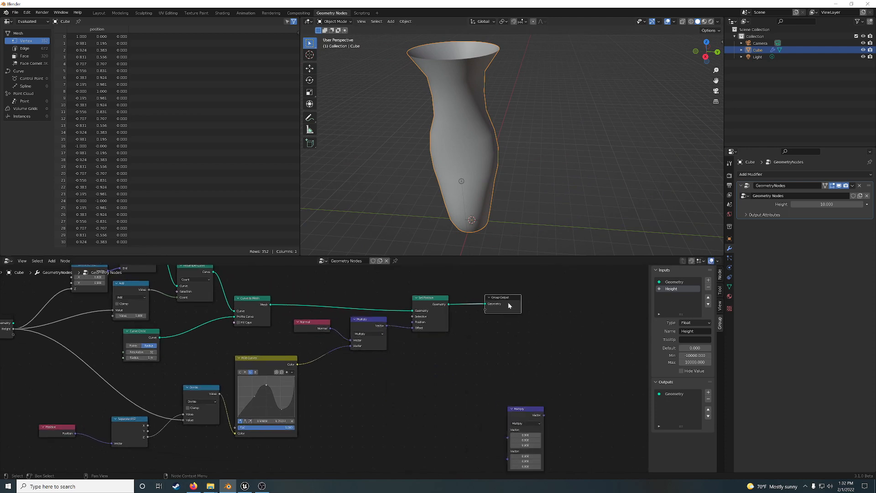
drag(508, 302, 610, 302)
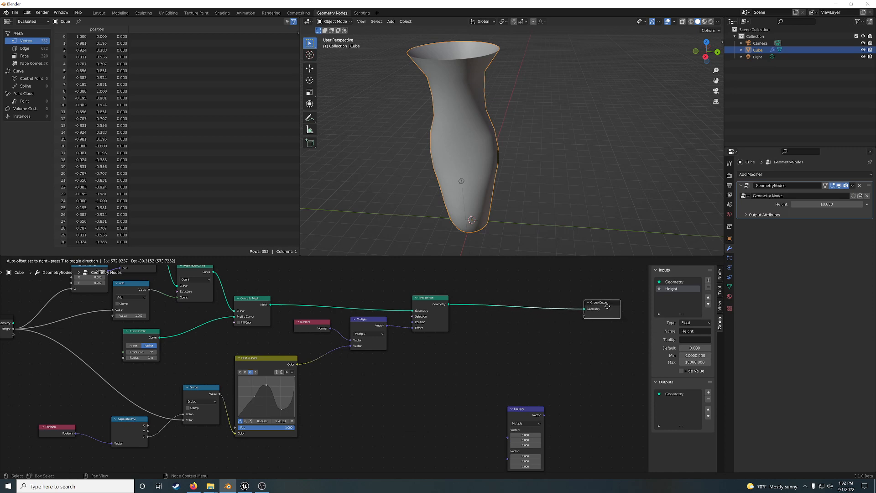
- Duplicate the Set Position node and insert the copy between the original and Group Output
click(437, 302)
key(shift+d)
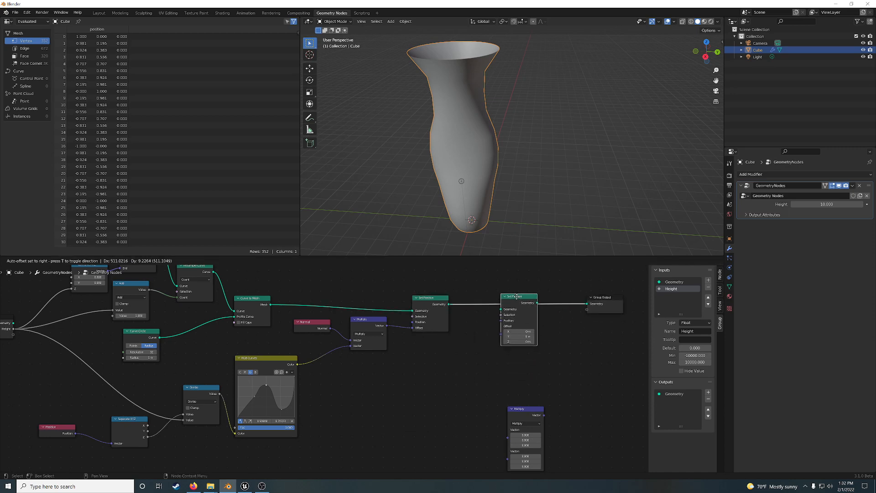
click(516, 297)
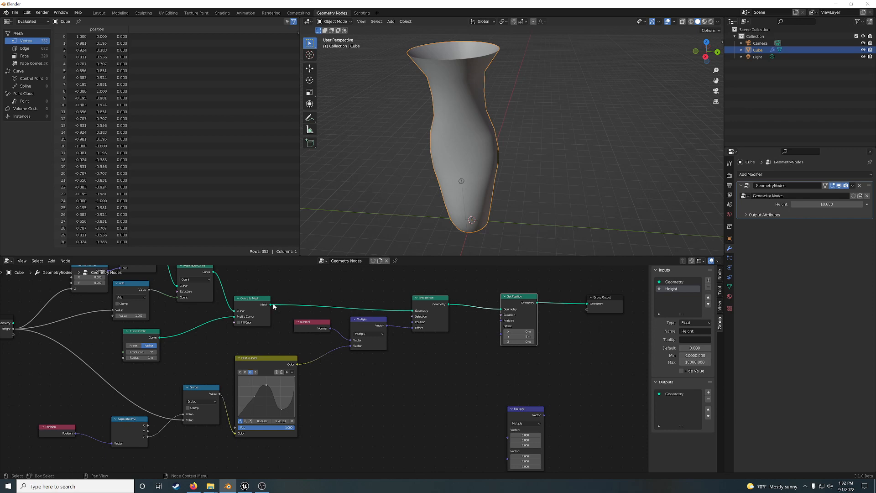
- Examine the vase shape from another angle and straight from above
drag(313, 323, 312, 331)
mouse_move(271, 305)
mouse_down()
mouse_move(289, 288)
mouse_move(420, 285)
mouse_move(295, 296)
mouse_move(278, 305)
mouse_up()
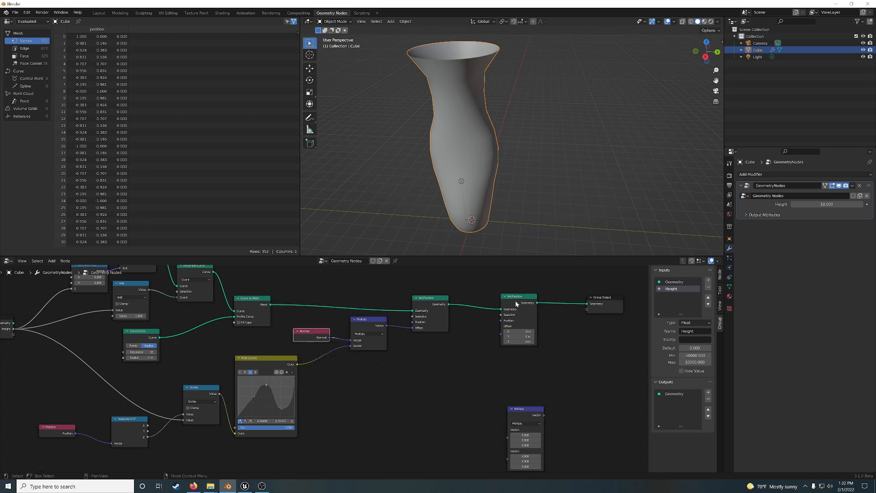
drag(516, 304, 515, 301)
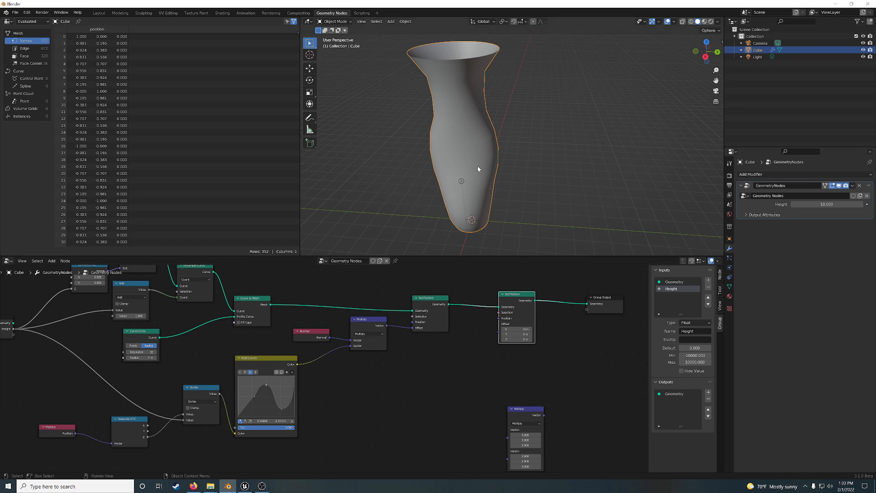
drag(426, 303, 422, 297)
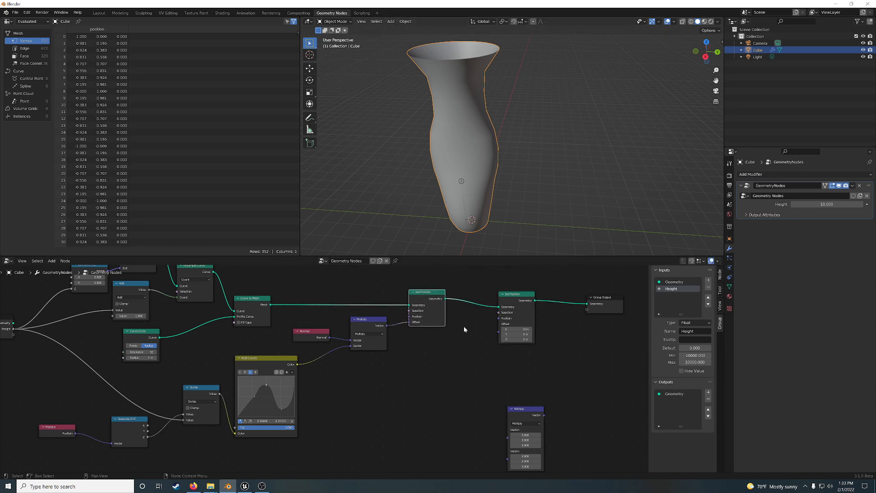
middle_drag(475, 348, 492, 384)
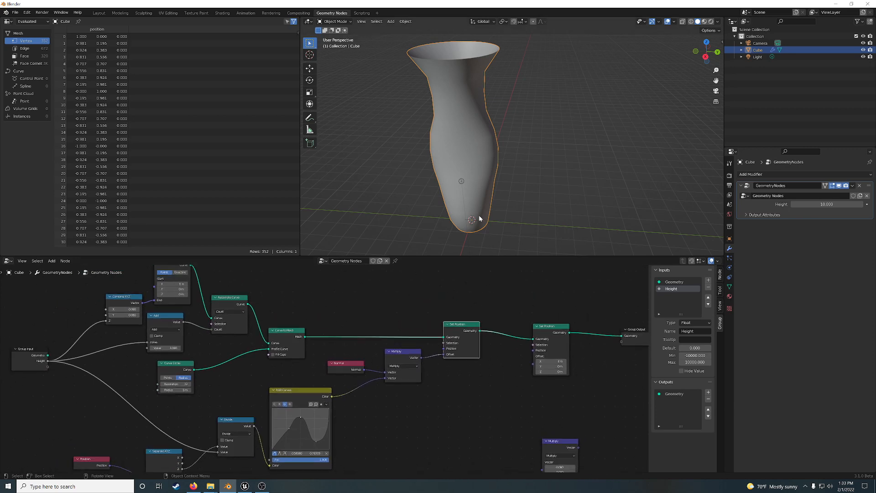
drag(461, 325, 463, 328)
middle_drag(472, 188, 498, 189)
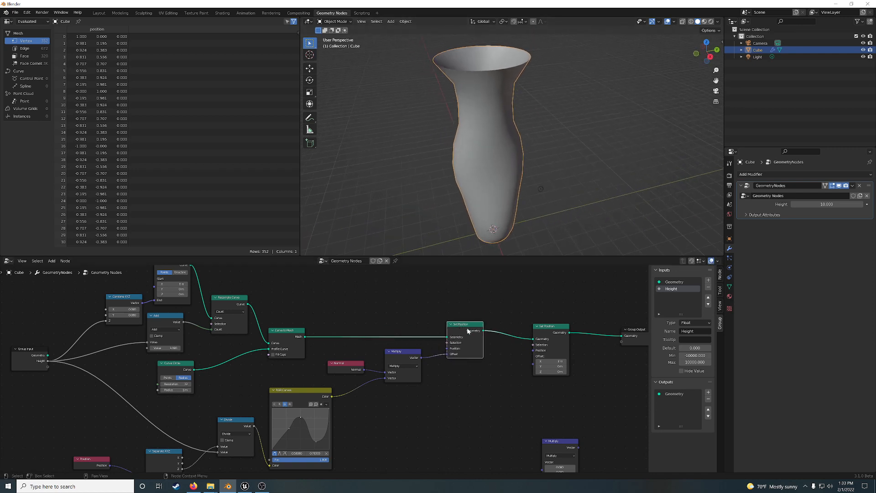
drag(467, 328, 459, 332)
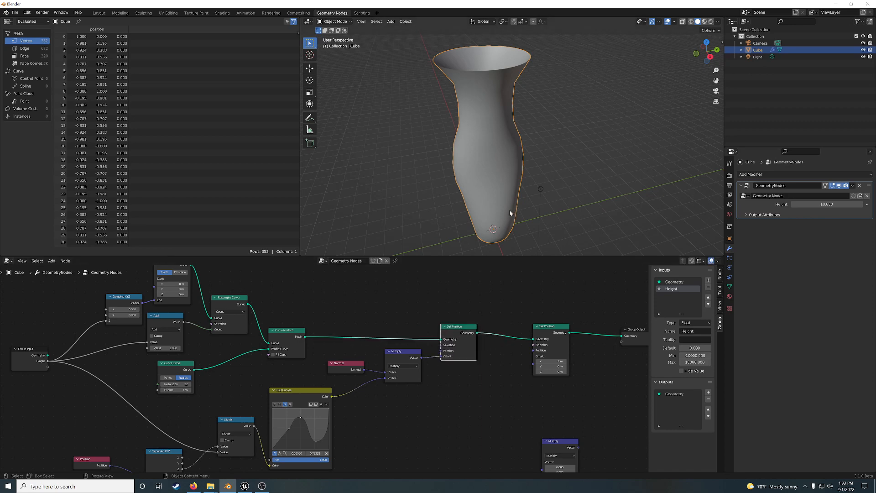
key(KP_7)
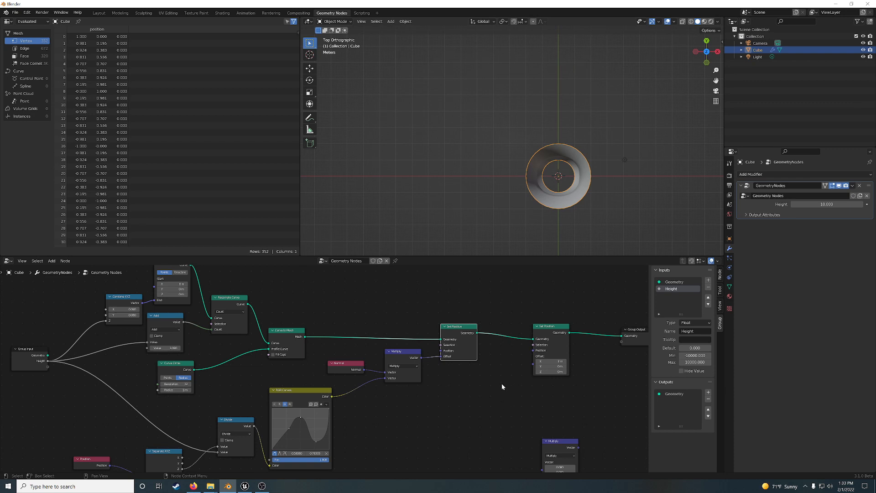
key(shift+a)
key(shift+a)
text(set)
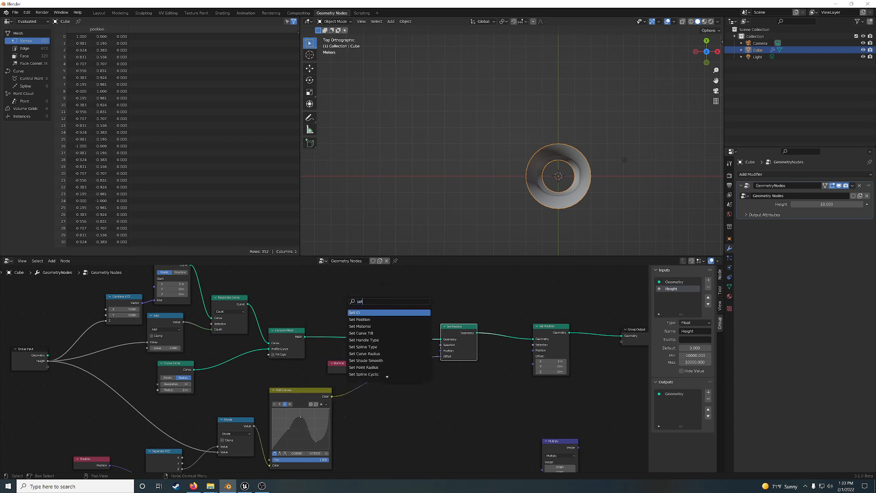
click(418, 286)
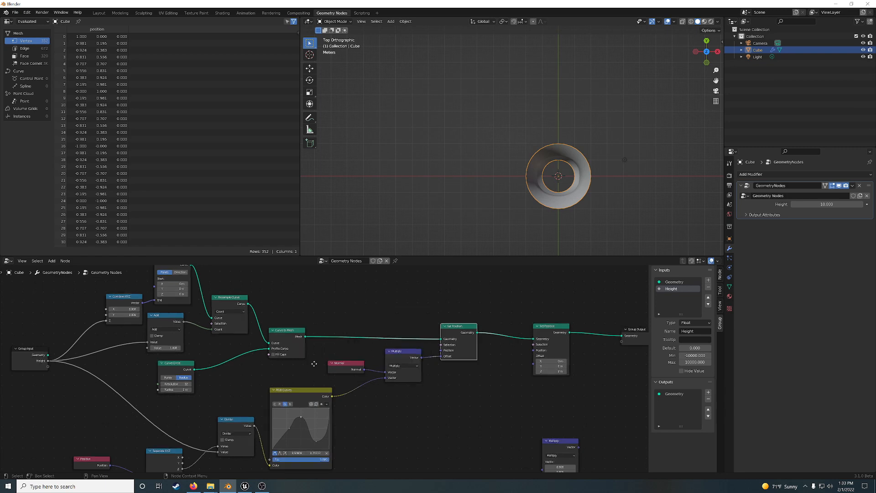
- Duplicate the linked Position and Separate XYZ nodes and place the copies above the Curve to Mesh node
middle_drag(313, 362, 335, 317)
click(128, 415)
shift+click(188, 418)
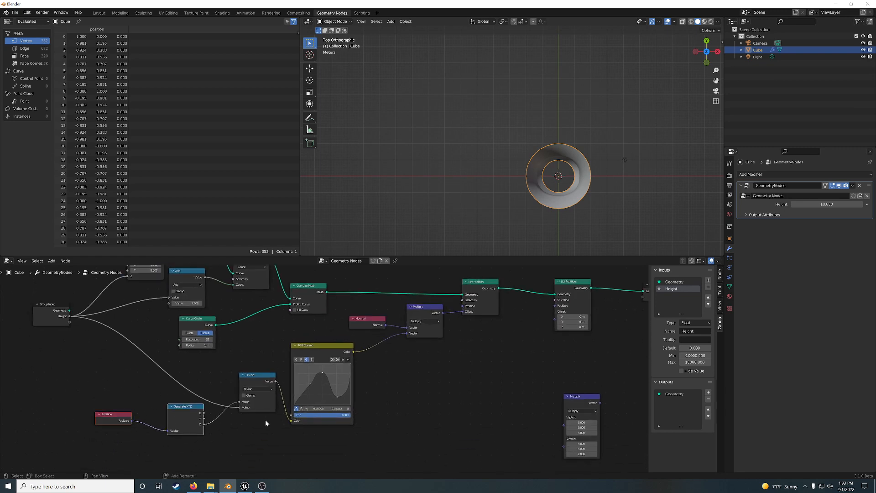
key(shift+d)
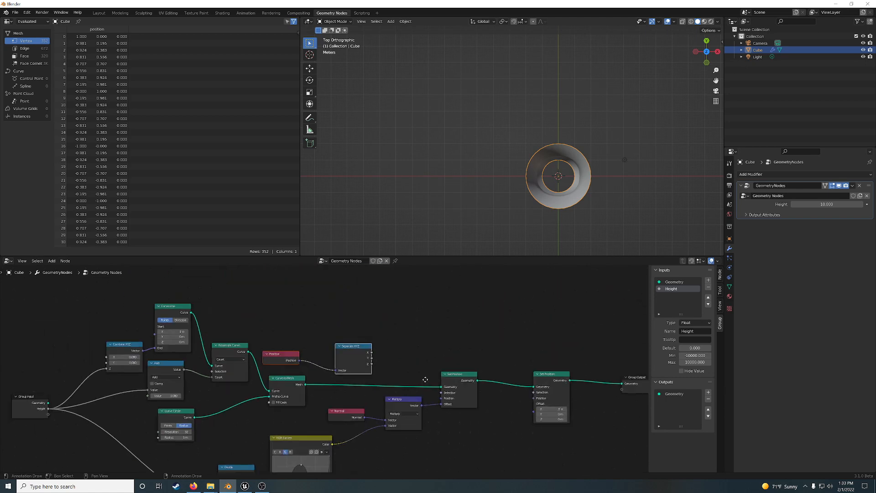
click(340, 329)
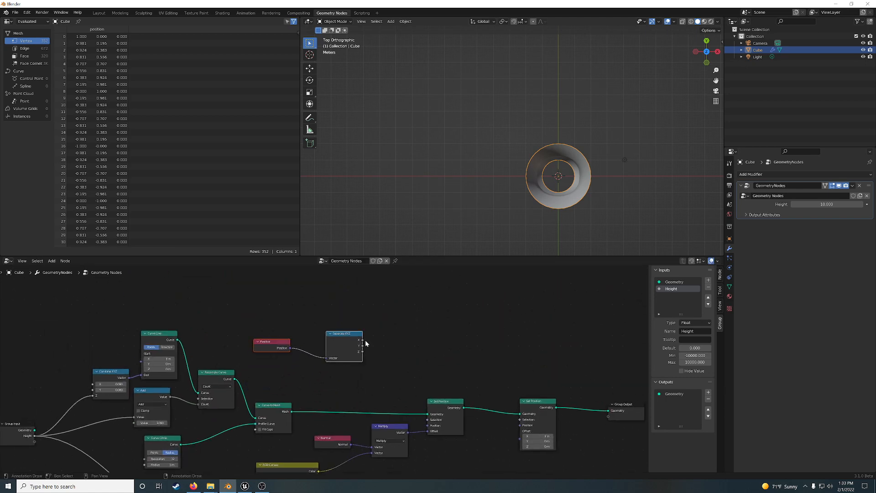
- Add a Greater Than comparison node fed by the X output of the duplicated Separate XYZ node
drag(361, 340, 400, 316)
text(x)
key(Escape)
drag(360, 342, 387, 316)
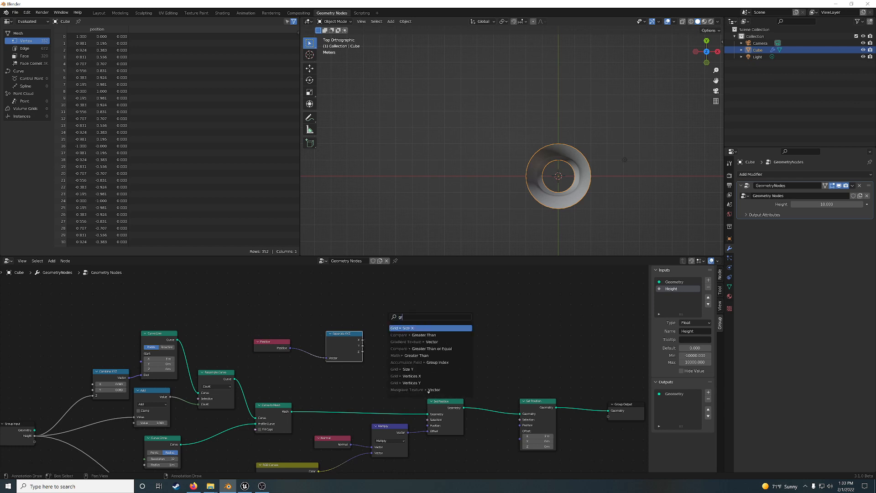
text(grea)
key(Return)
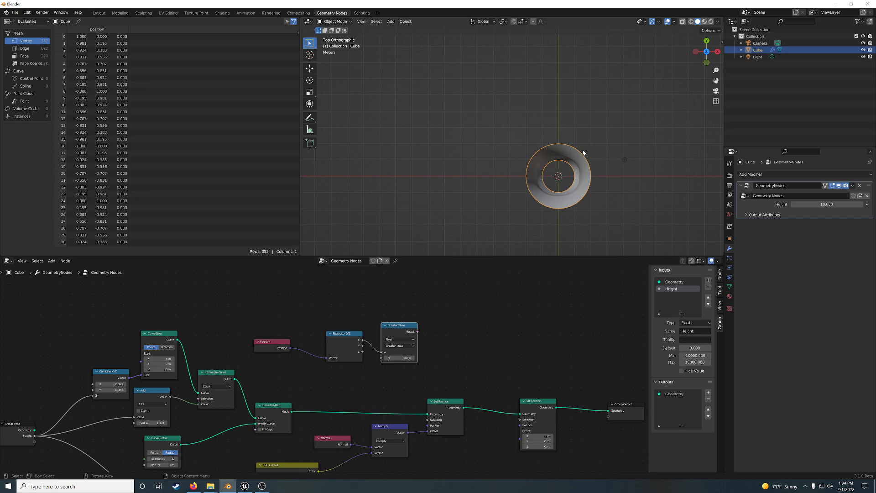
- Move the new selection nodes up, and place a duplicate Greater Than node below fed by the Y output of Separate XYZ
drag(272, 319, 394, 372)
drag(386, 332, 364, 305)
click(345, 341)
click(377, 299)
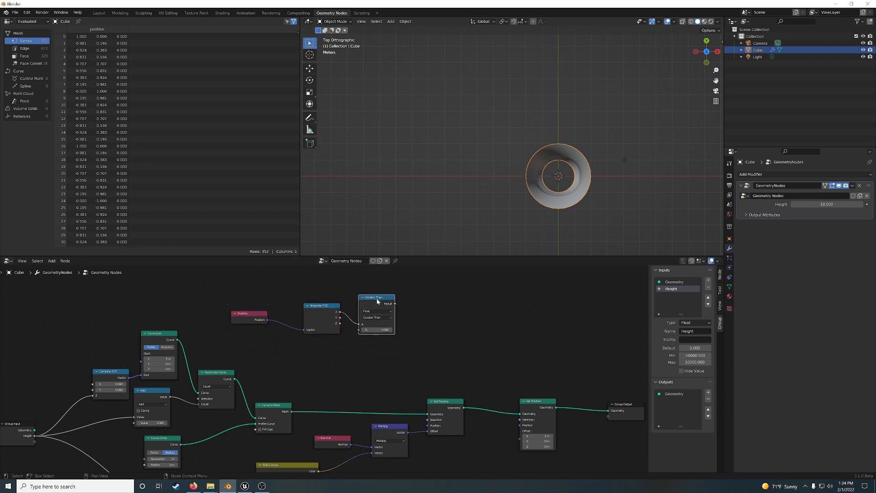
key(shift+d)
drag(341, 318, 358, 380)
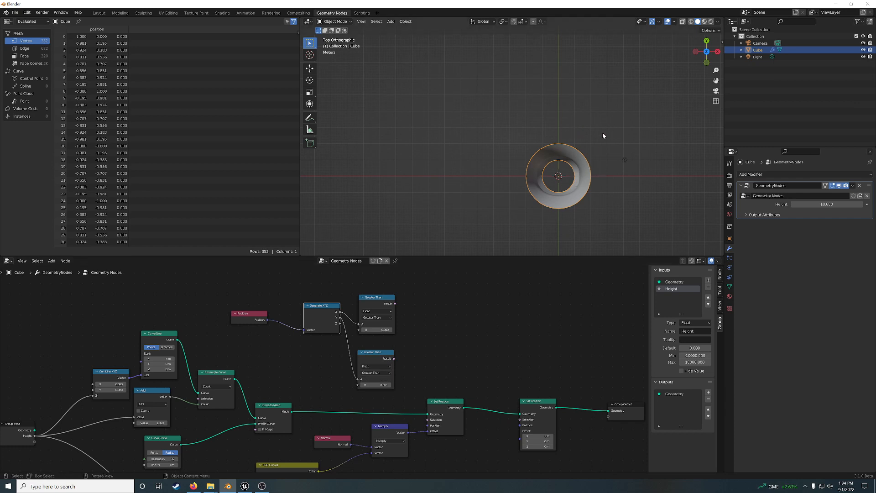
- Combine both Greater Than results in a Boolean Math And node and use it as the first Set Position node's Selection
drag(394, 358, 412, 351)
text(and)
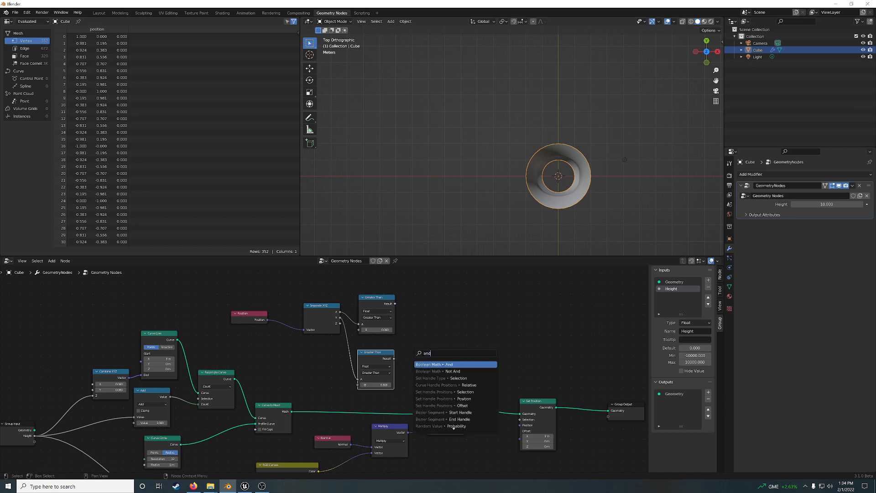
key(Return)
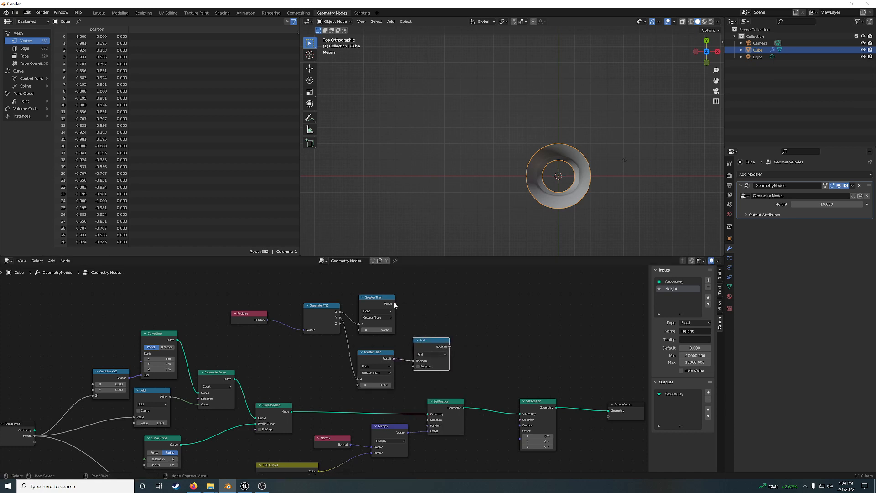
drag(395, 304, 428, 420)
middle_drag(561, 214, 550, 174)
middle_drag(539, 366, 514, 344)
drag(515, 388, 497, 381)
middle_drag(568, 219, 537, 198)
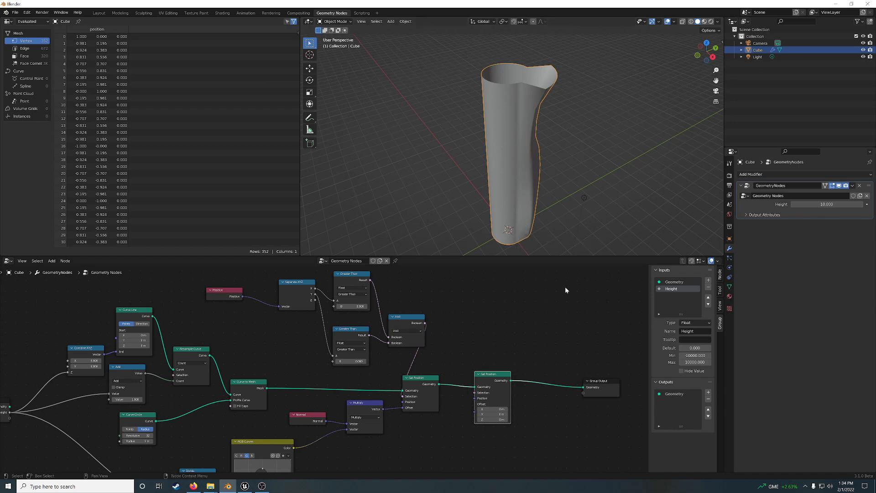
- Add a Transfer Attribute node that takes the Curve to Mesh output as its source
middle_drag(533, 343, 561, 322)
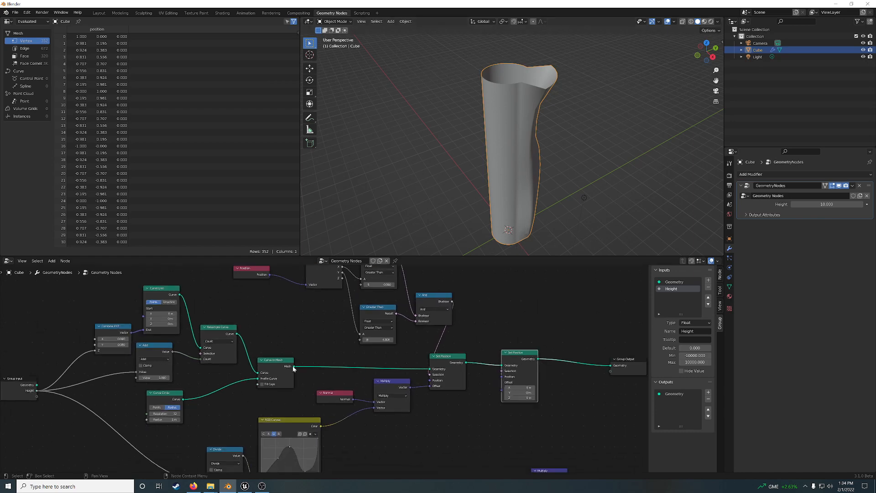
drag(294, 368, 315, 344)
text(tran)
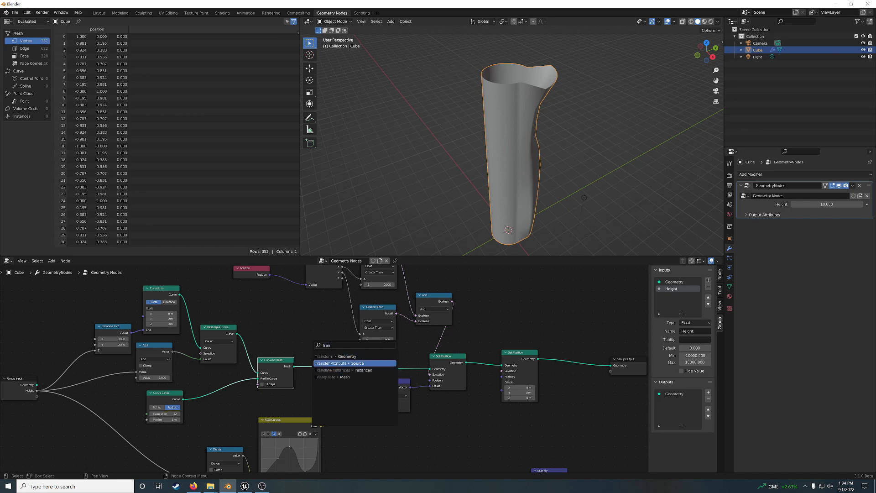
click(341, 363)
click(338, 339)
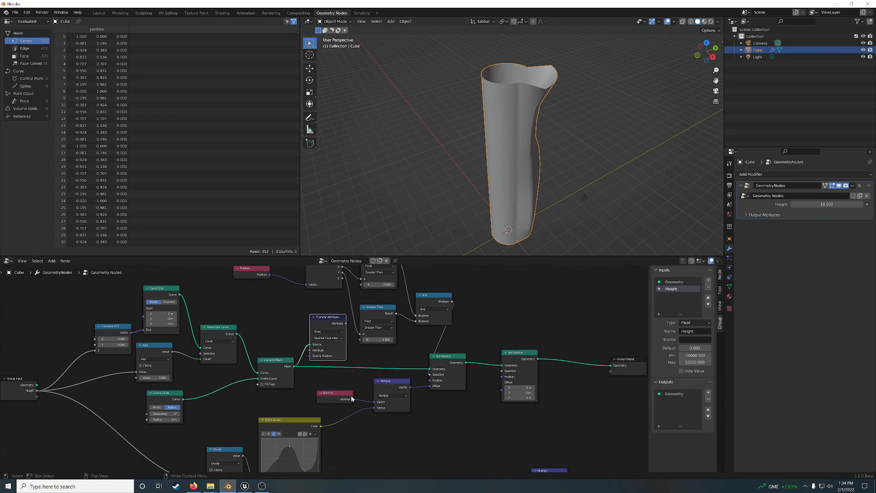
- Set Transfer Attribute to the Vector data type with Index mapping, and feed the Normal output into it
drag(352, 398, 311, 358)
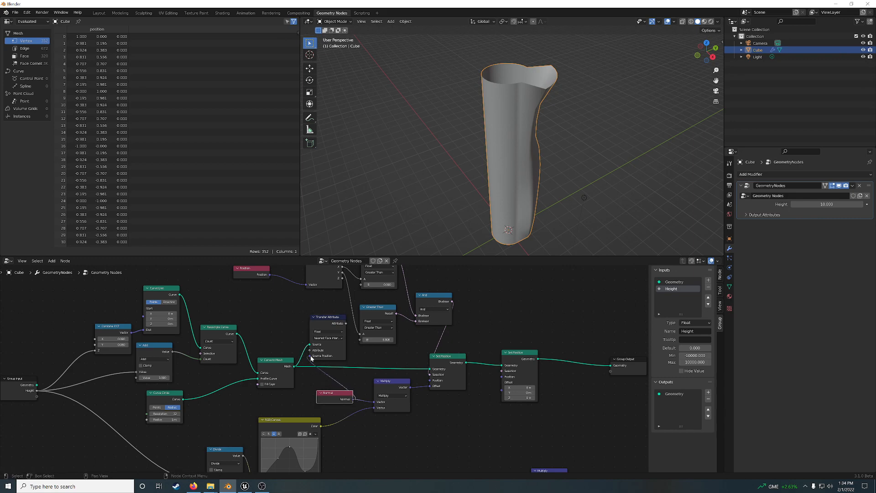
click(328, 338)
click(327, 358)
click(328, 332)
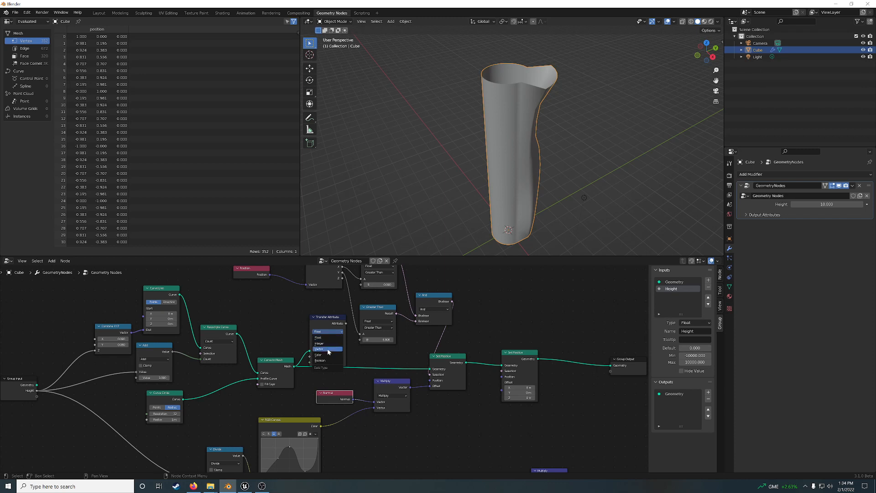
click(328, 349)
drag(320, 322, 316, 310)
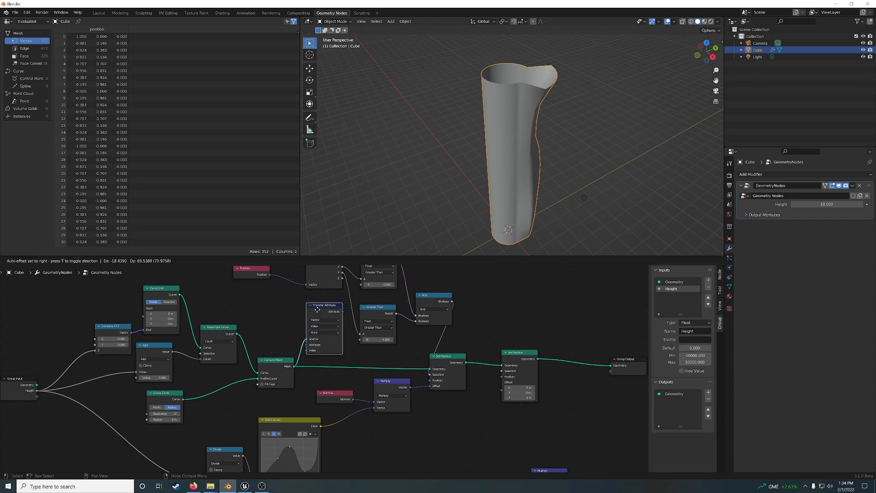
drag(352, 398, 314, 354)
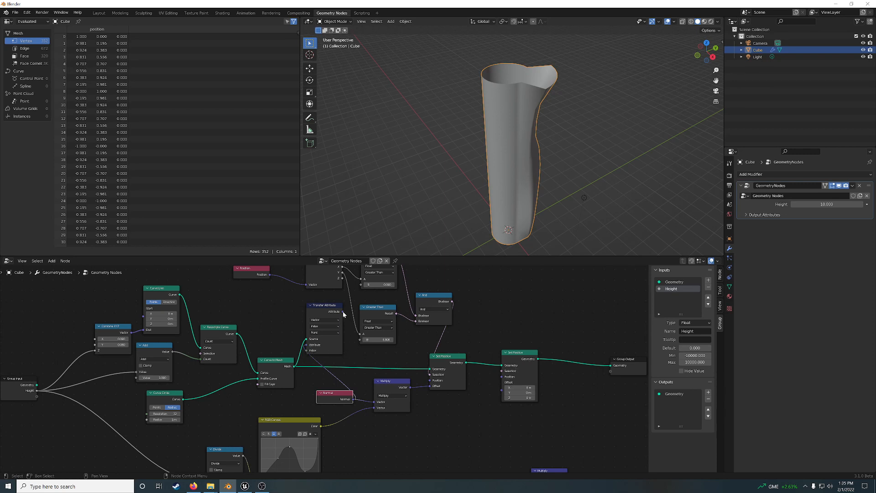
- Add a Vector Math Multiply node fed by the Transfer Attribute output, placed below the two Set Position nodes
drag(344, 312, 465, 406)
text(mul)
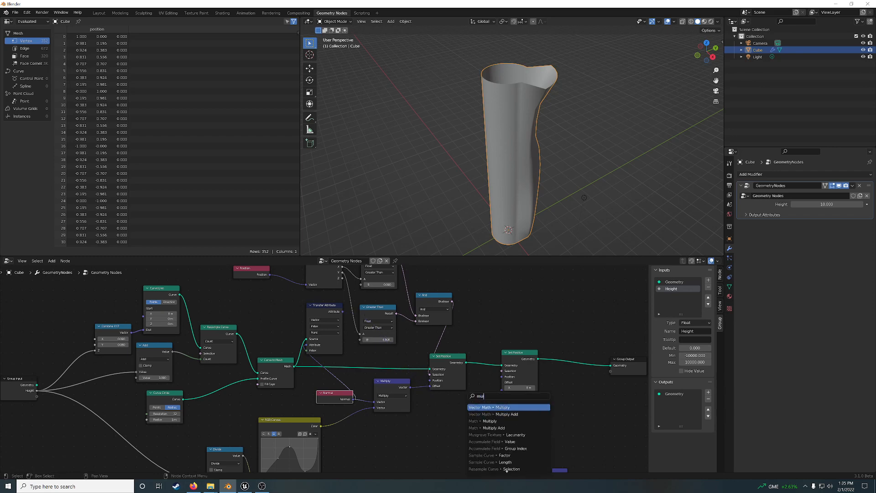
key(Return)
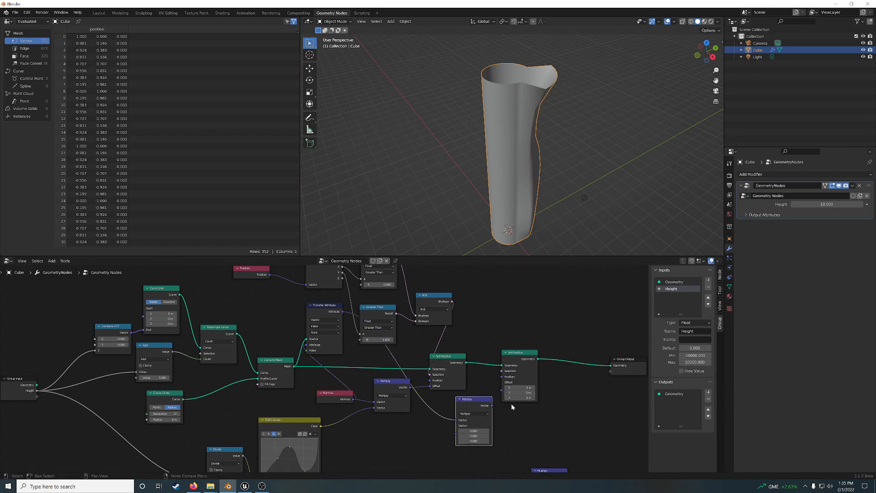
middle_drag(511, 404, 356, 322)
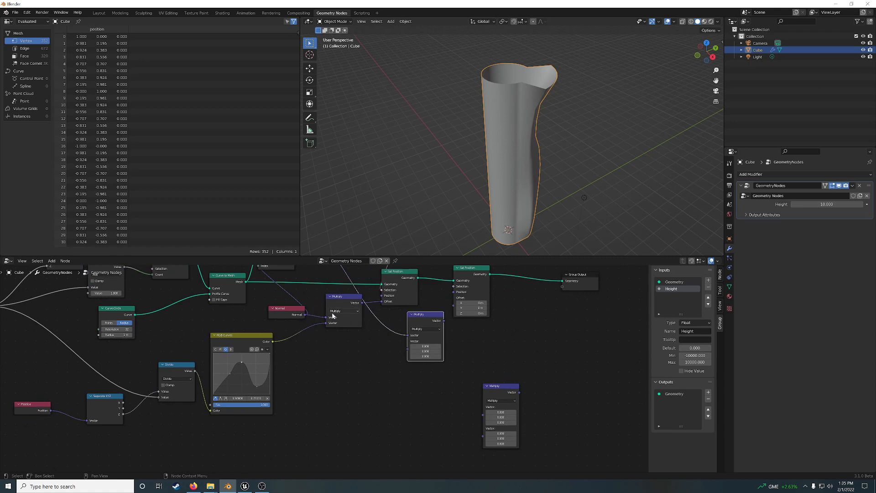
middle_drag(225, 292, 236, 341)
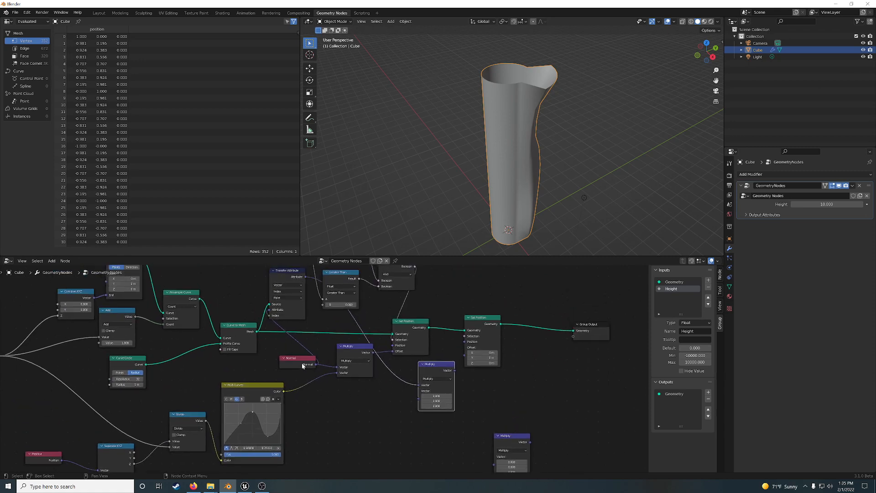
- Feed the Transfer Attribute output into the first Multiply instead of Normal, place Normal beside Transfer Attribute, and space out the second Set Position
drag(302, 362, 279, 361)
drag(303, 280, 235, 297)
middle_drag(276, 334, 221, 328)
drag(423, 325, 460, 318)
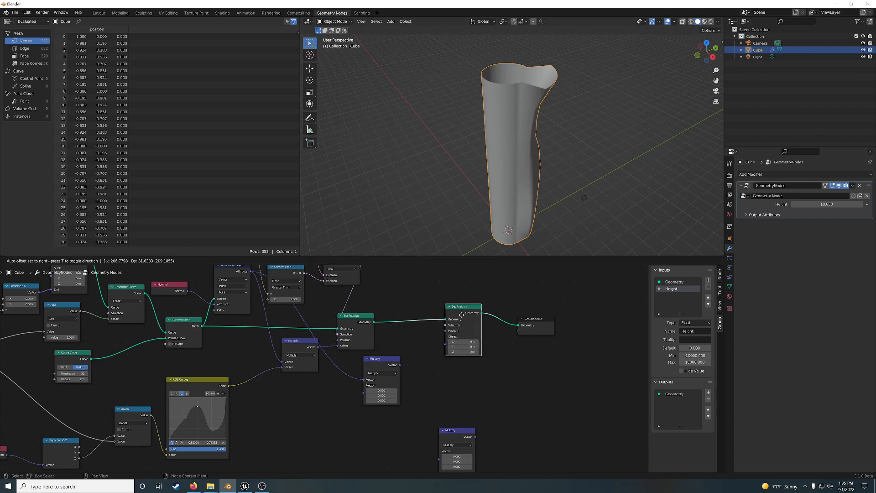
drag(188, 293, 214, 304)
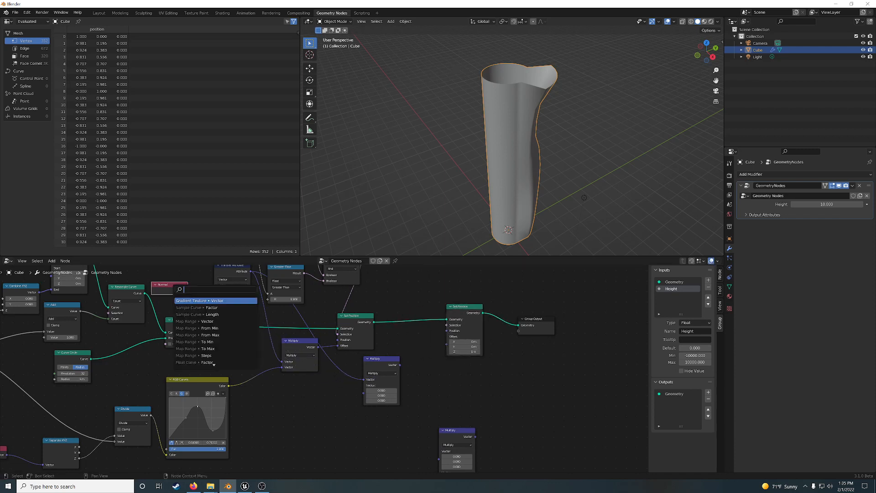
drag(463, 318, 461, 316)
click(461, 317)
shift+scroll(419, 387, up, 5)
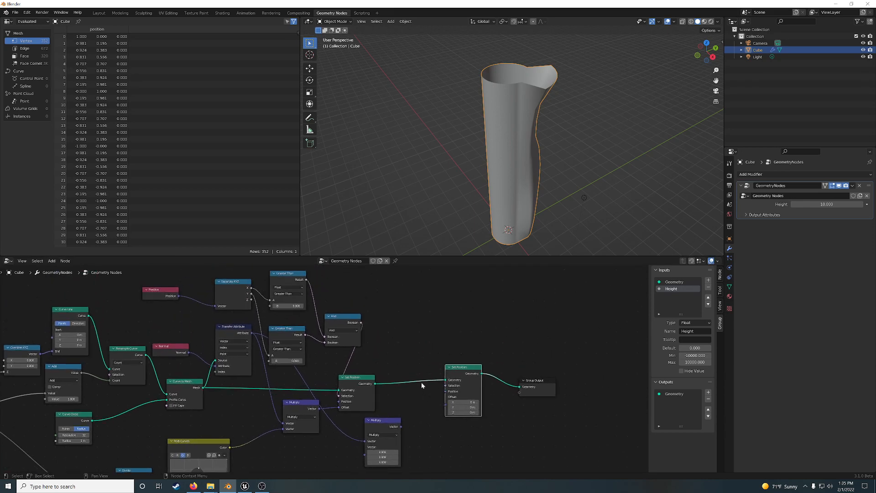
- Move the Position, Separate XYZ, both Greater Than and And nodes up, clear of the Transfer Attribute node
click(314, 348)
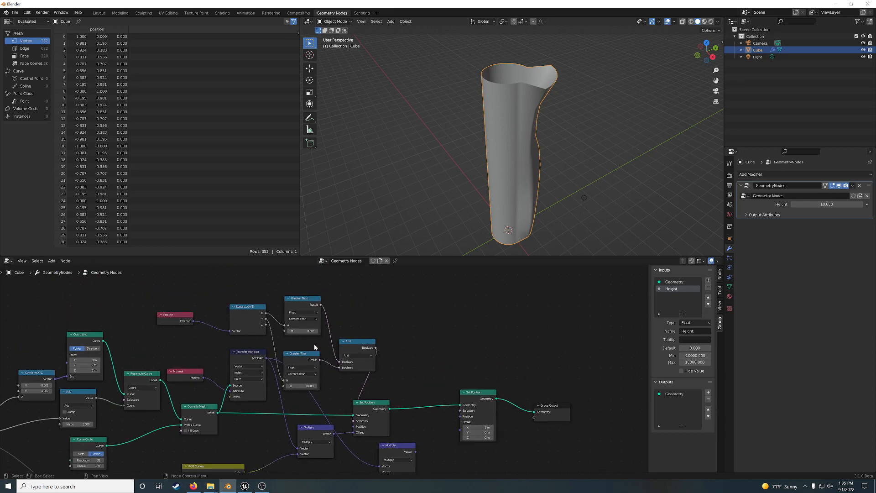
drag(160, 296, 377, 339)
shift+click(312, 357)
drag(312, 357, 298, 312)
click(423, 363)
middle_drag(423, 362, 419, 394)
- Duplicate the position-based selection nodes above the second Set Position and change the copied lower comparison to Less Than or Equal
drag(158, 283, 355, 357)
key(shift+d)
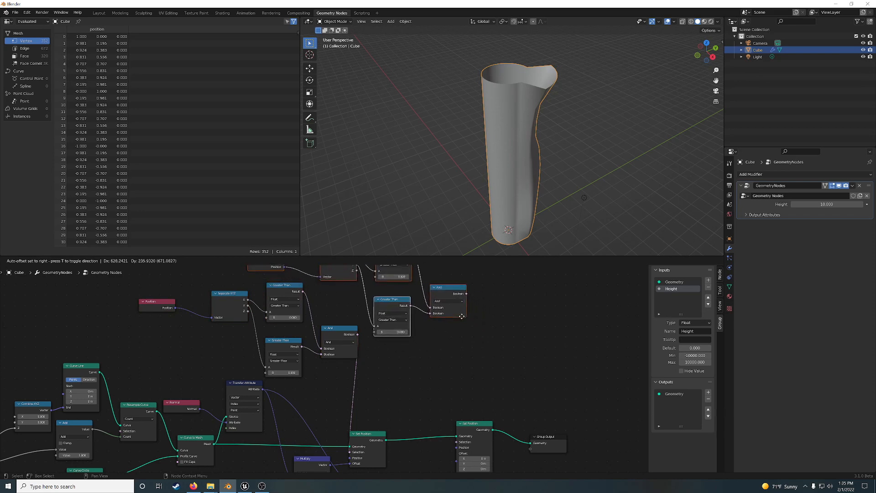
click(429, 320)
middle_drag(429, 319, 344, 343)
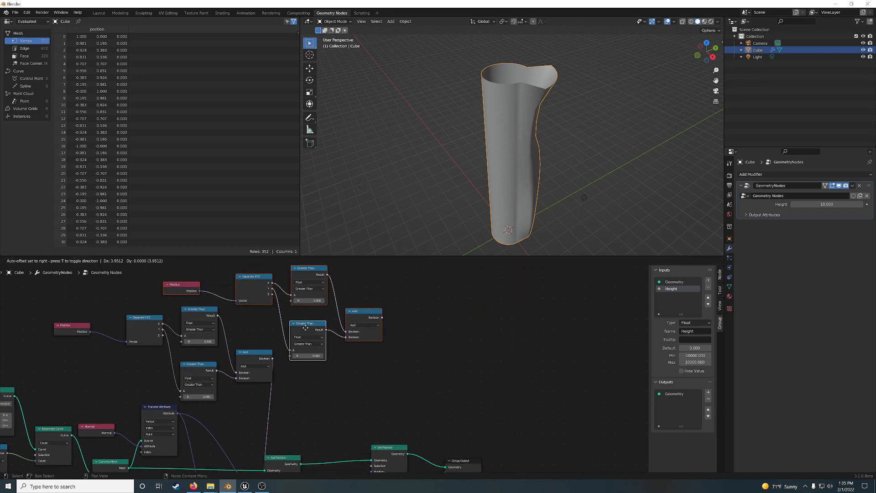
click(310, 344)
click(306, 355)
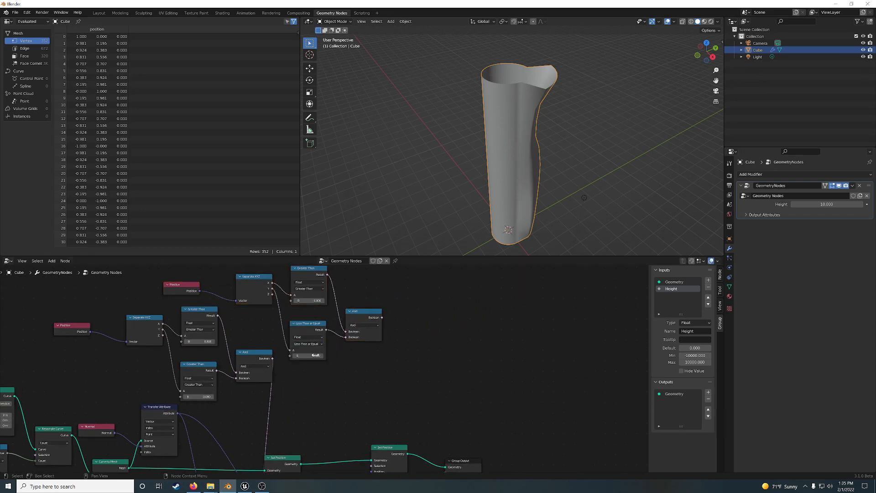
- Connect the duplicated And result to the second Set Position's Selection and the new Multiply output to its Offset
middle_drag(384, 317, 387, 292)
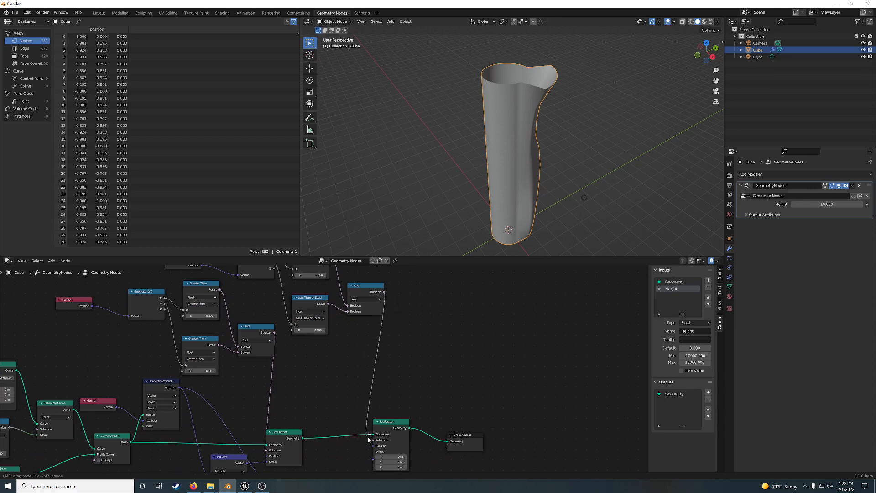
middle_drag(428, 404, 494, 318)
middle_drag(373, 450, 393, 376)
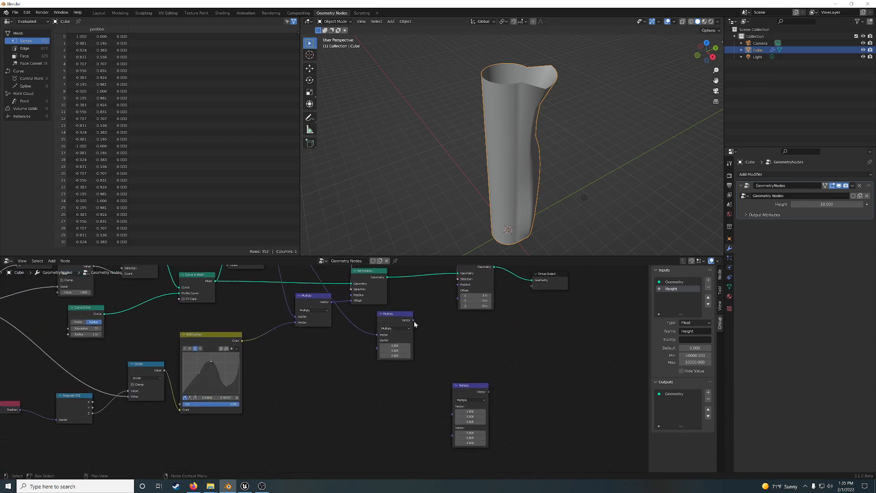
drag(414, 321, 458, 300)
drag(414, 320, 459, 300)
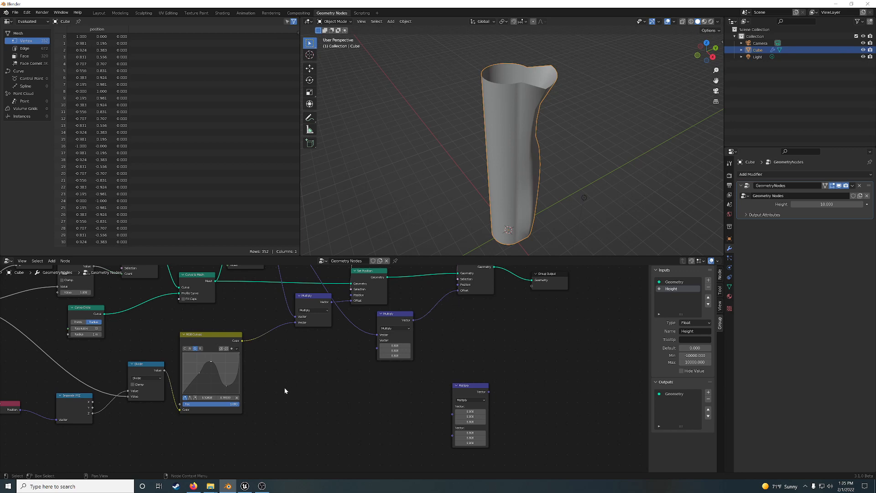
- Duplicate the Position, Separate XYZ, Divide and RGB Curves chain and place the copy below the second Multiply
middle_drag(245, 375, 345, 347)
click(314, 311)
shift+click(242, 341)
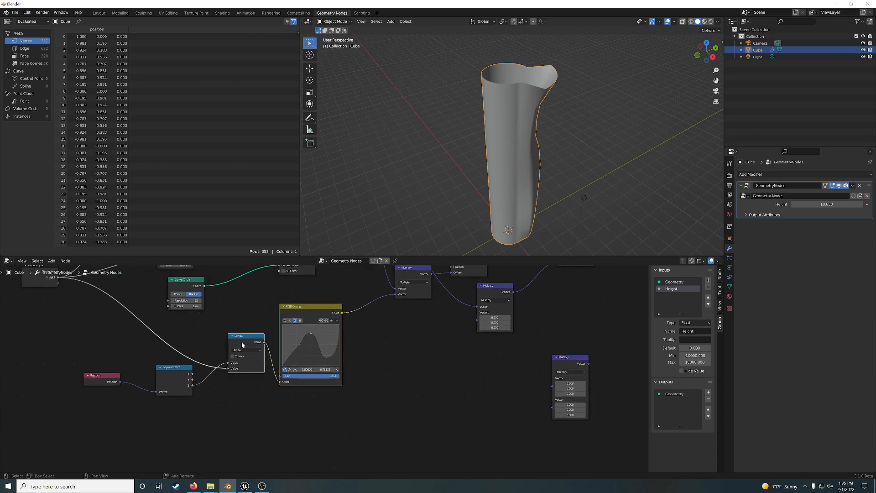
shift+click(177, 370)
shift+click(106, 383)
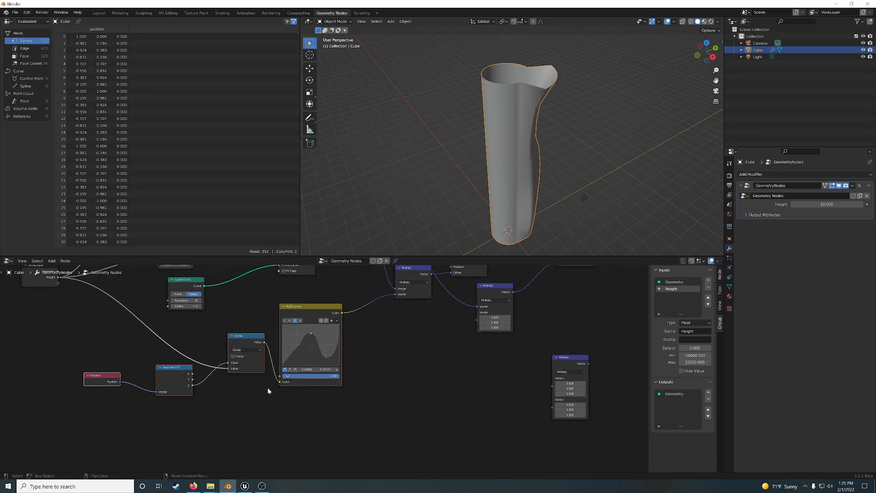
key(shift+d)
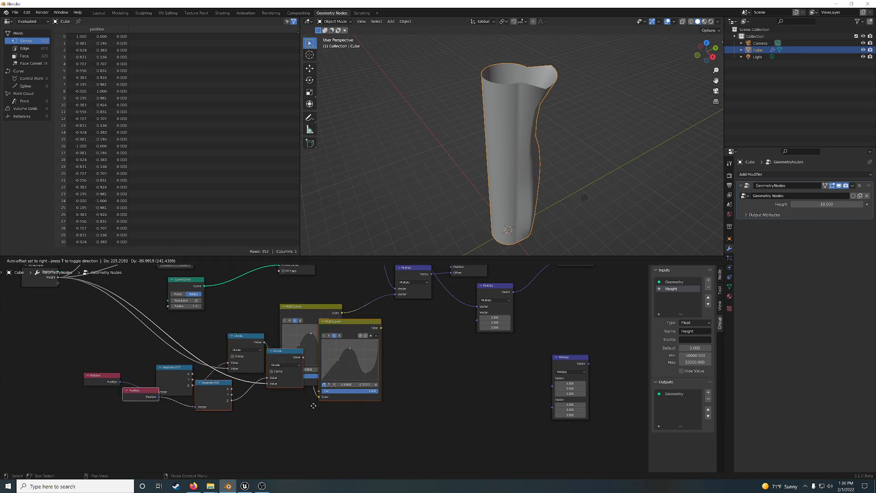
click(300, 400)
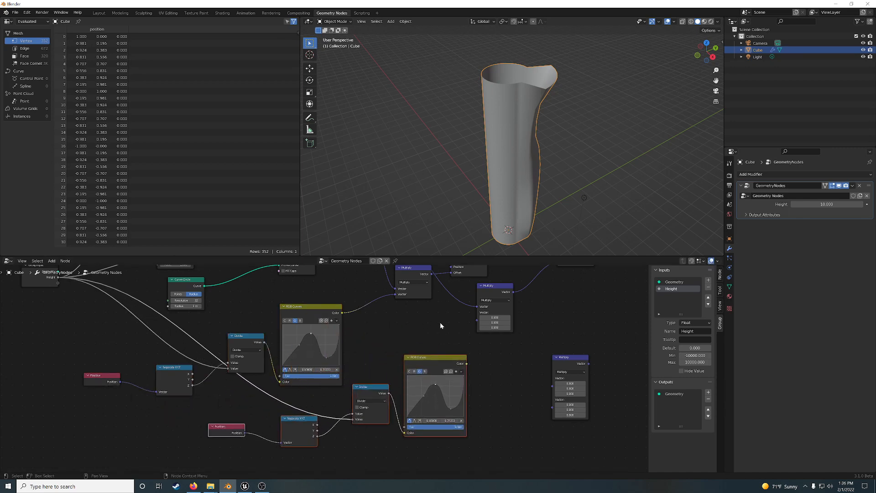
- Reset the G and R curves of the duplicated RGB Curves node and connect its Color output to the second Multiply
click(461, 371)
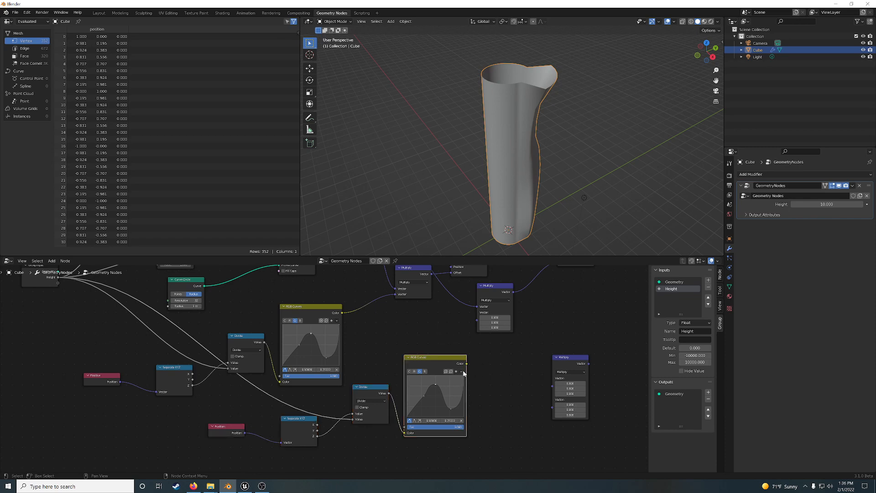
click(476, 391)
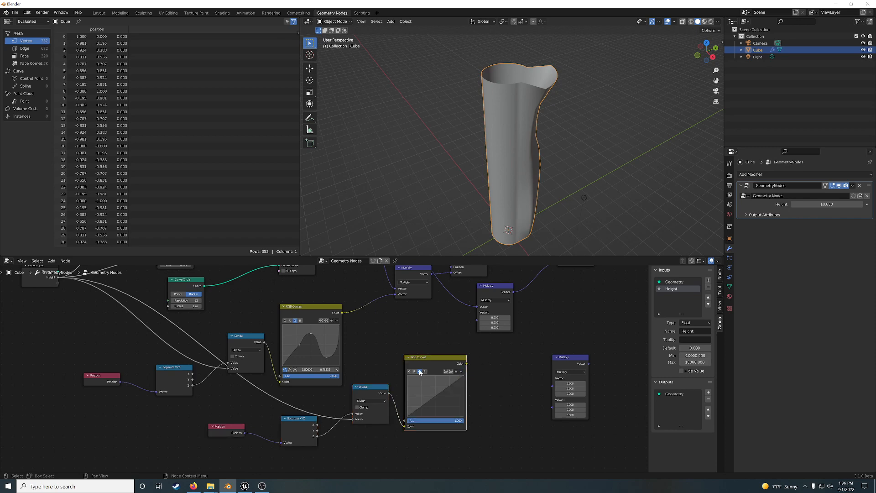
click(414, 371)
key(ctrl+v)
click(462, 371)
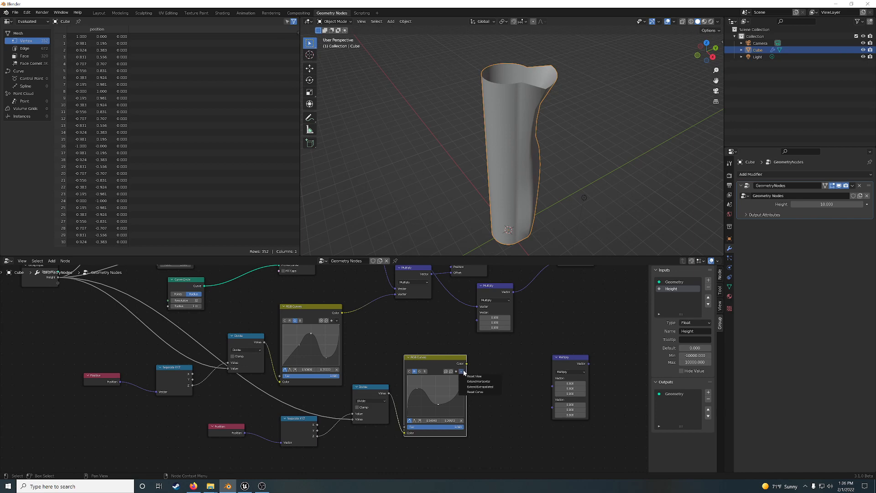
click(475, 392)
drag(466, 364, 475, 317)
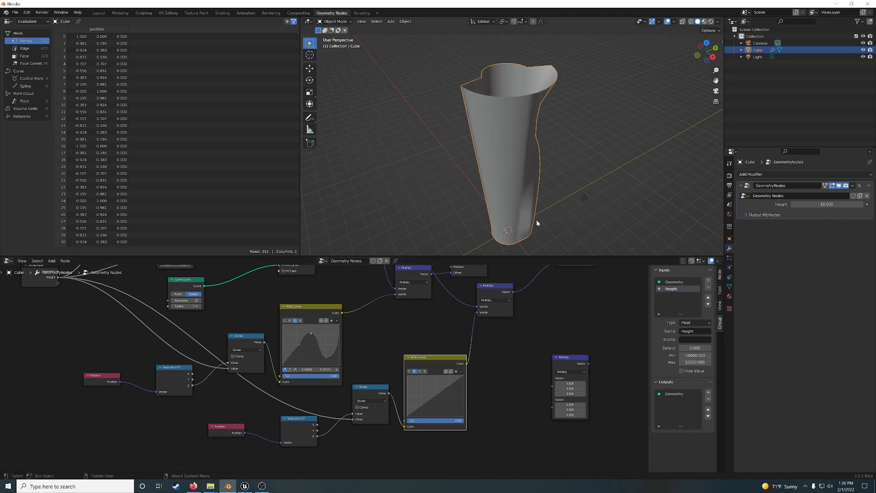
- Bend the R curve of the duplicated RGB Curves node into a wave and inspect its G curve and the tube's shape
mouse_move(572, 197)
middle_down()
mouse_move(534, 157)
mouse_move(564, 202)
middle_up()
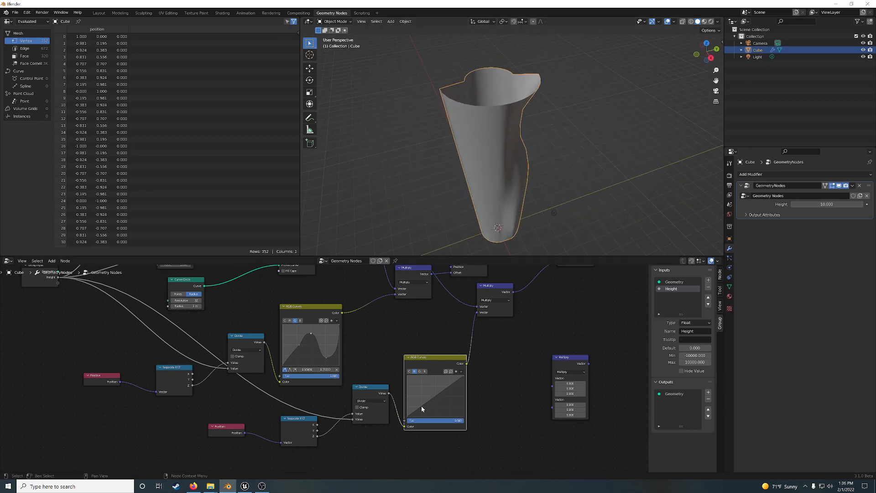
mouse_move(424, 401)
mouse_down()
mouse_move(415, 393)
mouse_move(456, 404)
mouse_up()
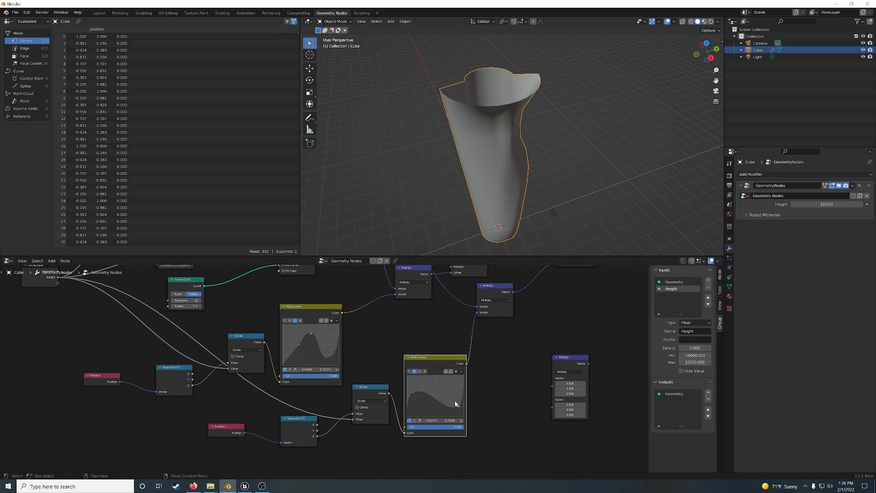
click(420, 372)
middle_drag(517, 214, 465, 140)
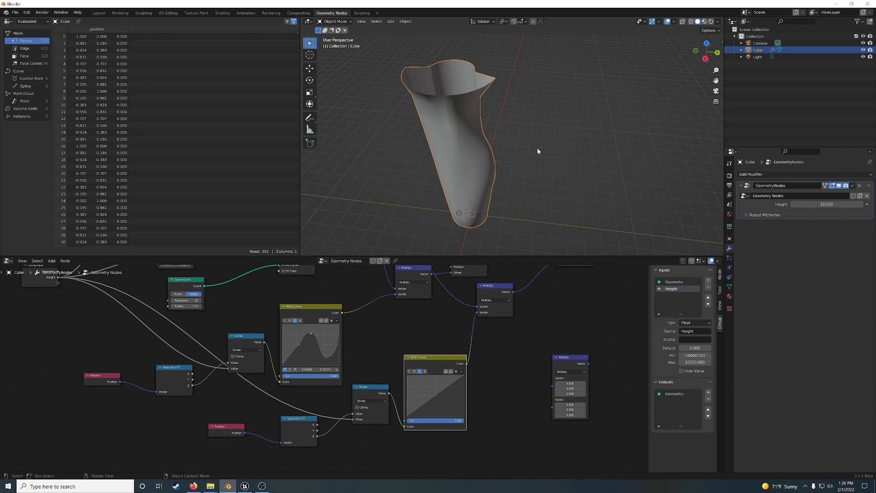
middle_drag(515, 144, 500, 142)
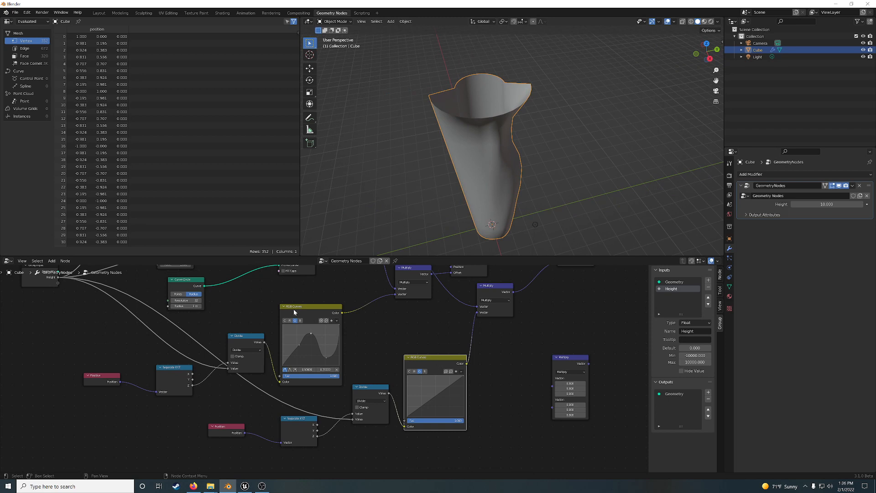
click(299, 342)
middle_drag(498, 236, 567, 223)
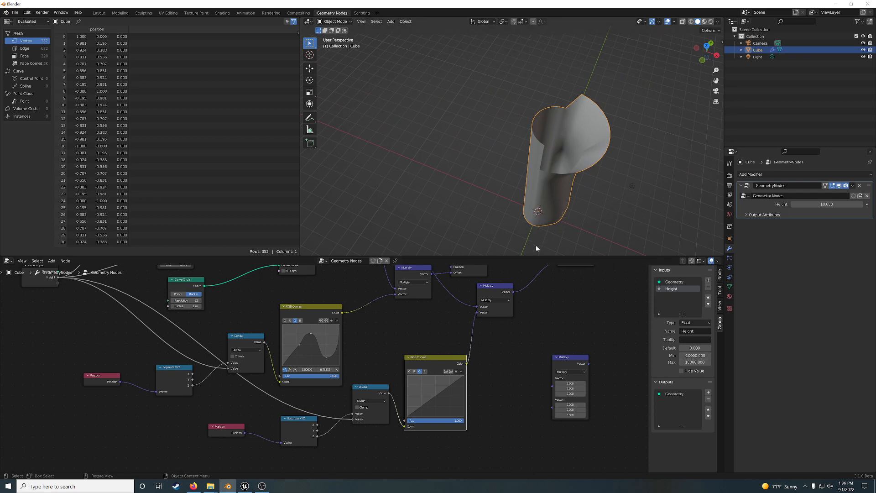
- Replace the duplicated RGB Curves node with a fresh copy of the original, linked between the second Divide and second Multiply
middle_drag(420, 362, 376, 330)
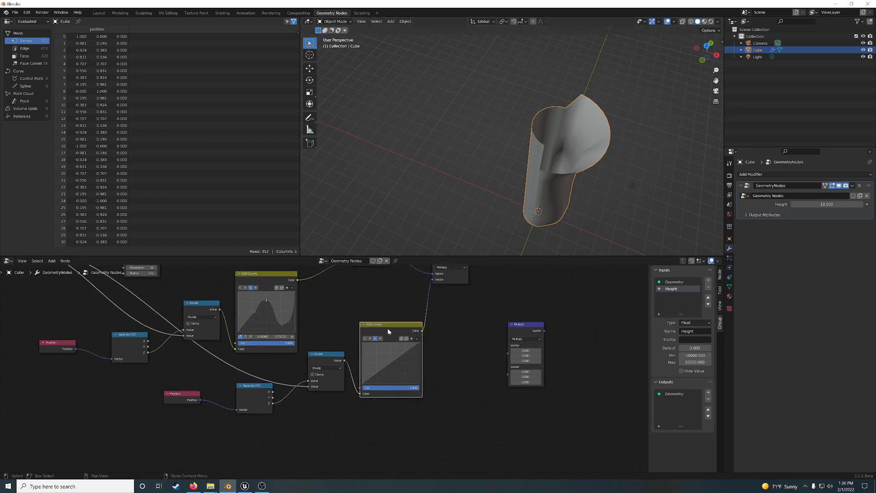
key(x)
click(262, 282)
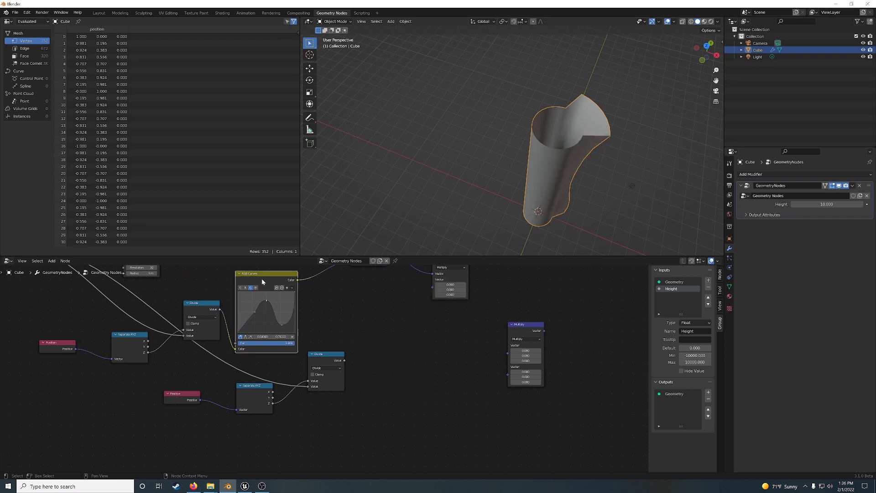
key(shift+d)
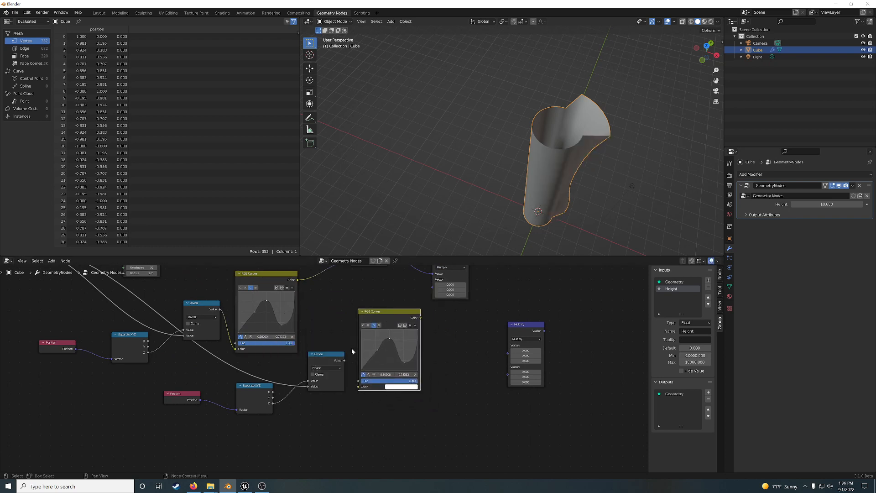
click(352, 347)
drag(345, 360, 359, 388)
drag(420, 318, 432, 283)
- Reset the R curve of the new RGB Curves copy to a straight line
middle_drag(565, 197, 533, 178)
click(368, 325)
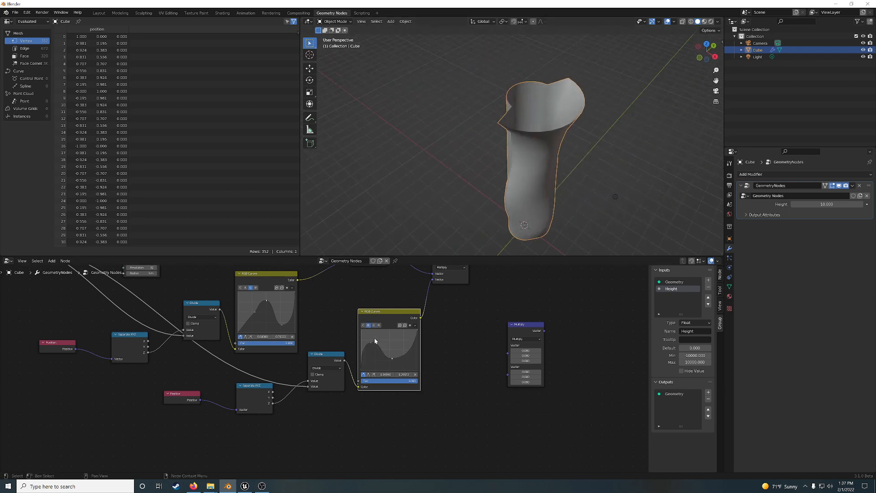
click(415, 325)
click(426, 344)
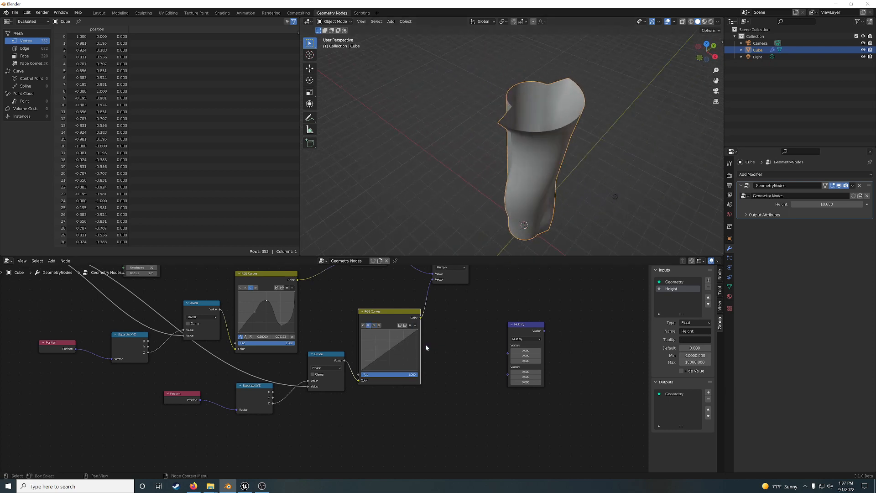
- Inspect the vase from the front and above, and undo the R curve reset
middle_drag(520, 201, 484, 180)
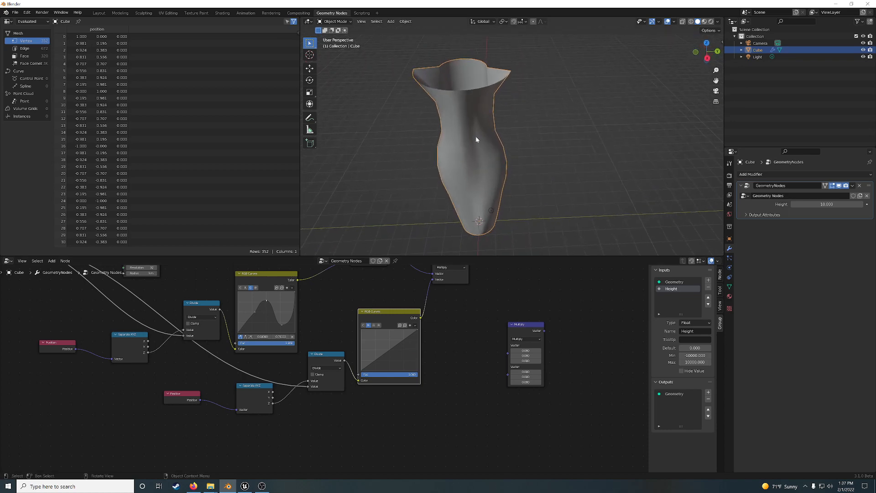
middle_drag(480, 135, 495, 158)
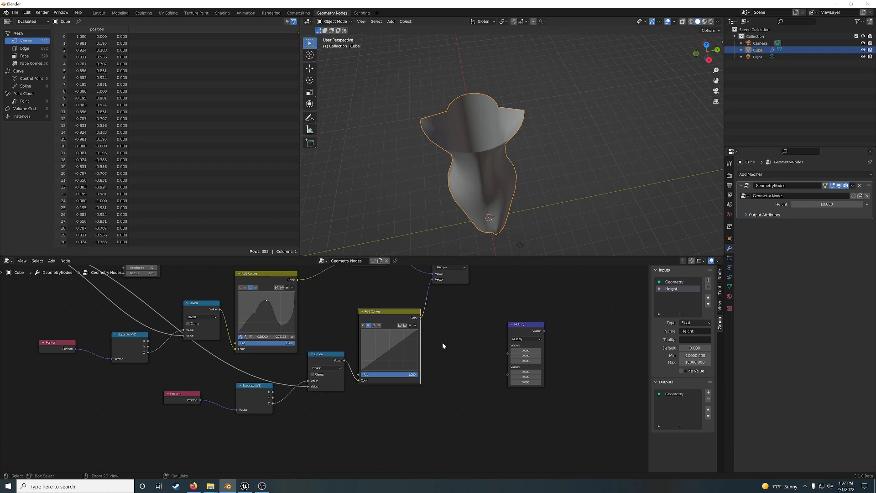
key(ctrl+z)
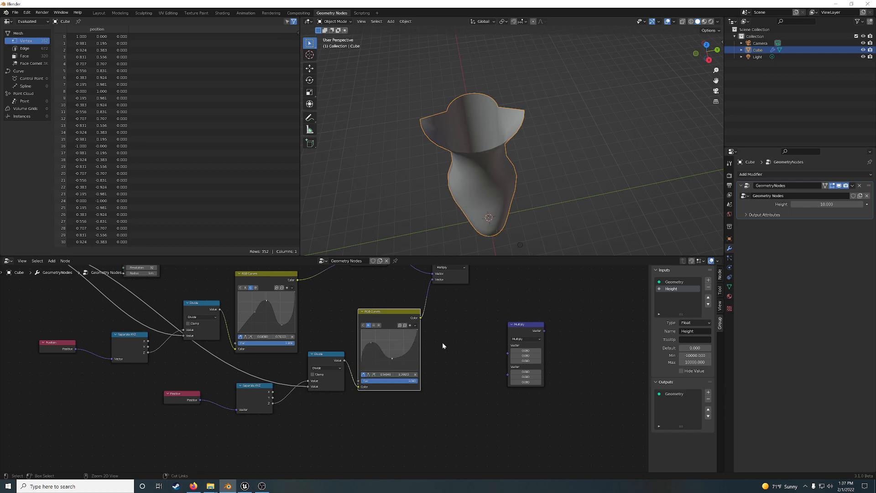
- Lower the middle point of the second RGB Curves node's G curve and inspect the vase from several sides
click(374, 325)
drag(387, 342, 388, 358)
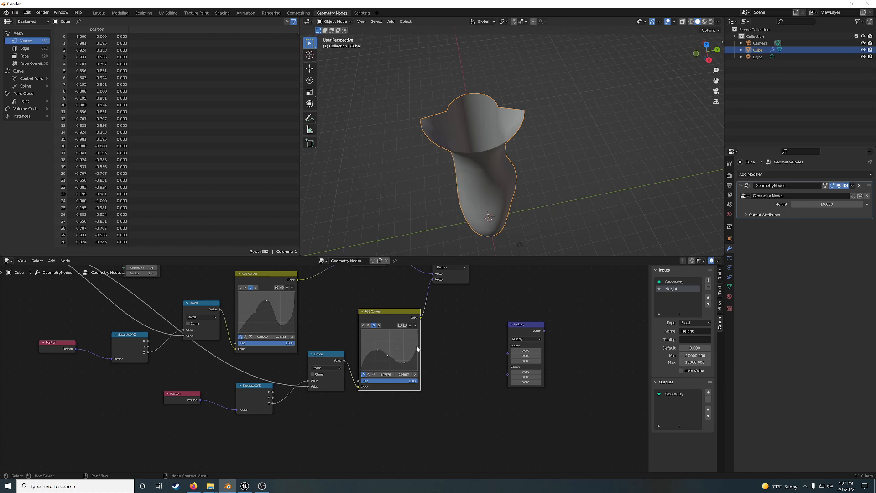
middle_drag(502, 192, 509, 103)
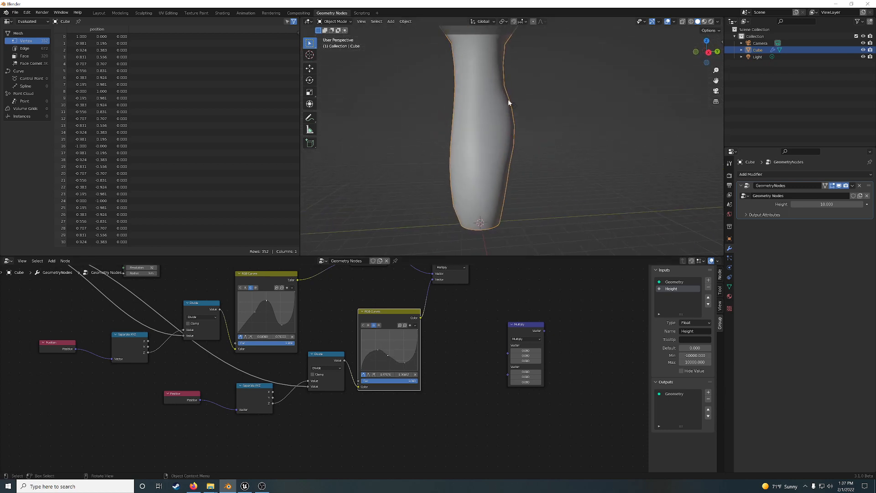
middle_drag(515, 209, 511, 149)
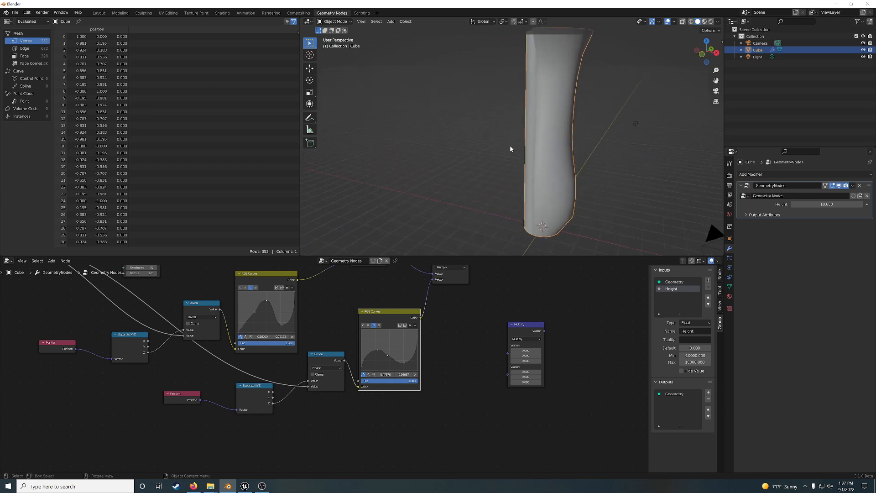
- Nudge both RGB Curves nodes into a tidier position, and inspect the vase and the complete node tree
middle_drag(454, 326, 385, 398)
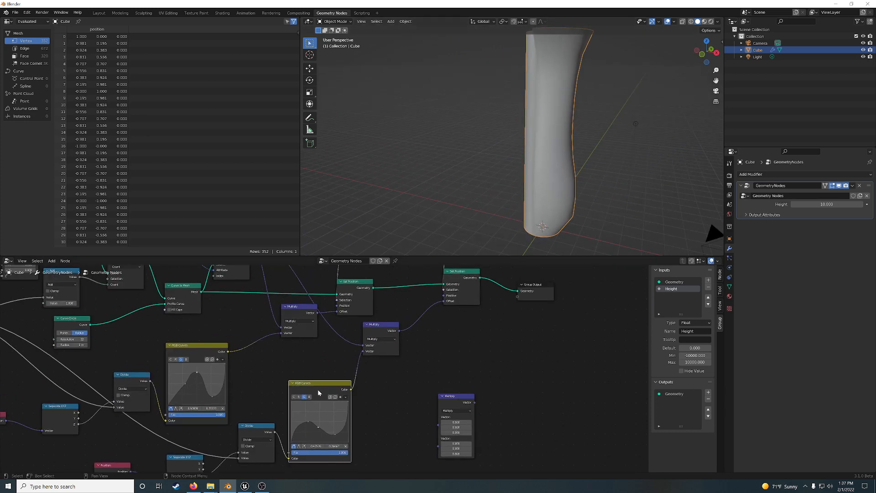
drag(316, 394, 317, 385)
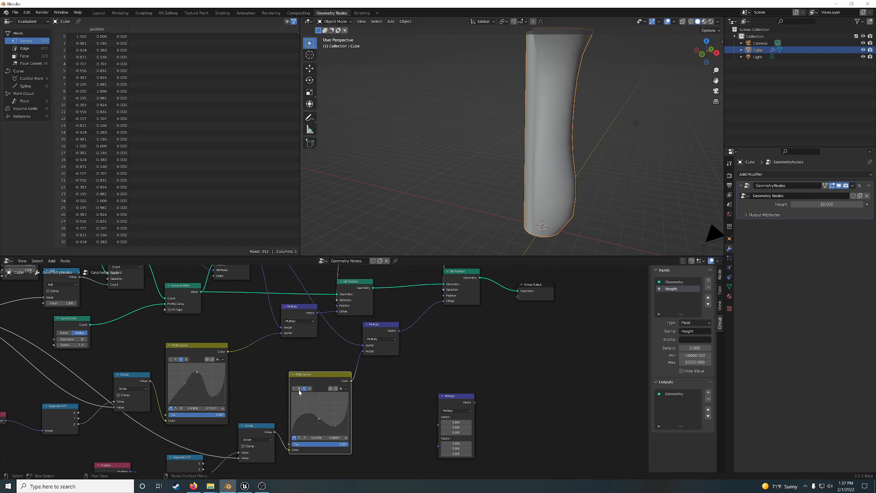
middle_drag(481, 185, 526, 160)
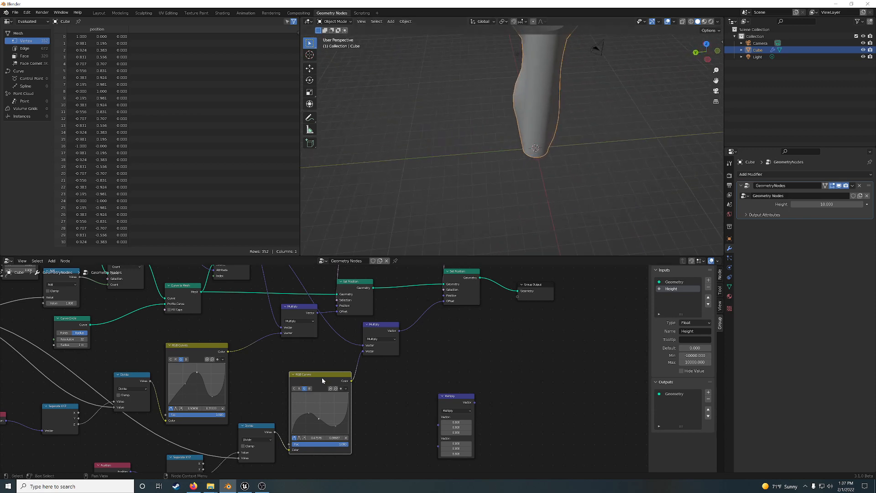
drag(321, 377, 320, 371)
click(200, 355)
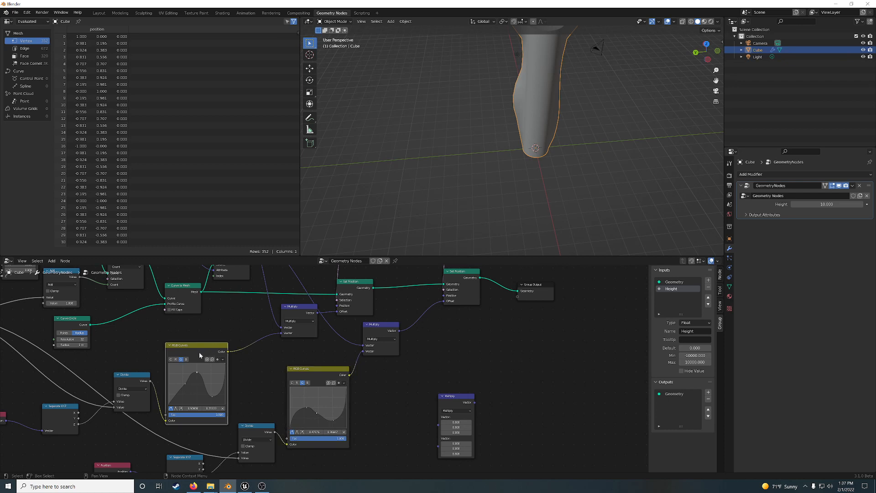
drag(199, 352, 203, 342)
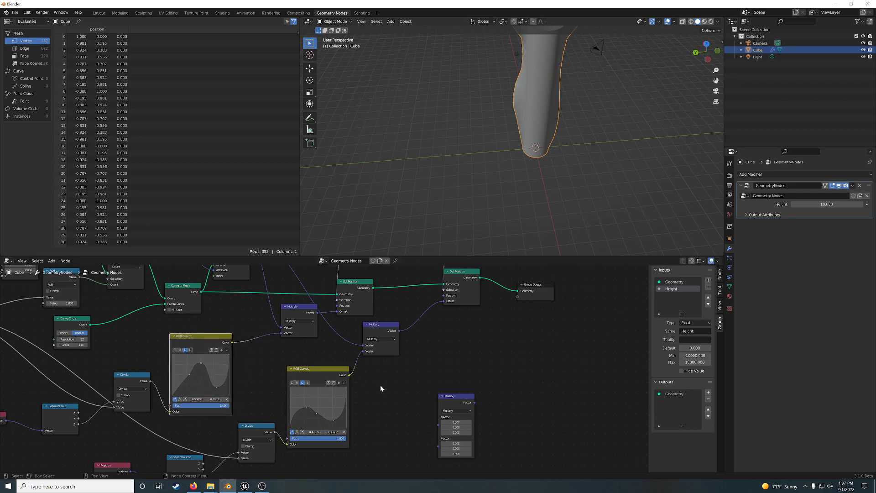
middle_drag(532, 170, 481, 116)
middle_drag(560, 148, 573, 172)
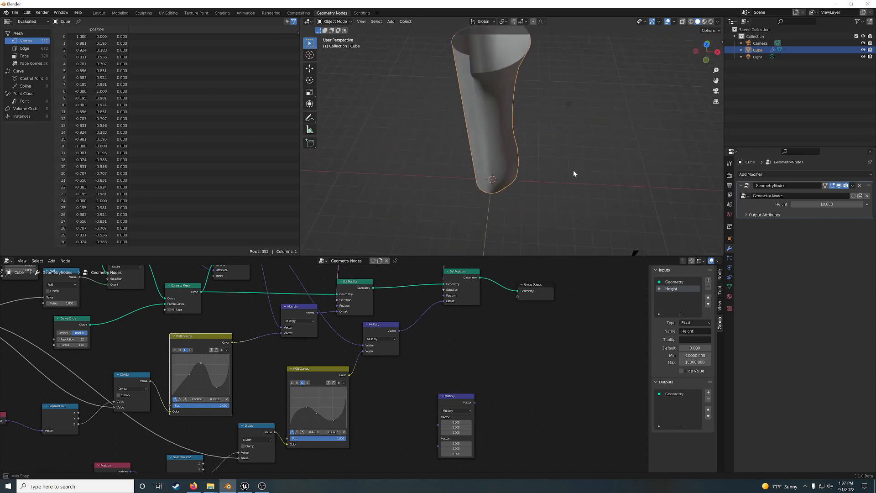
key(Home)
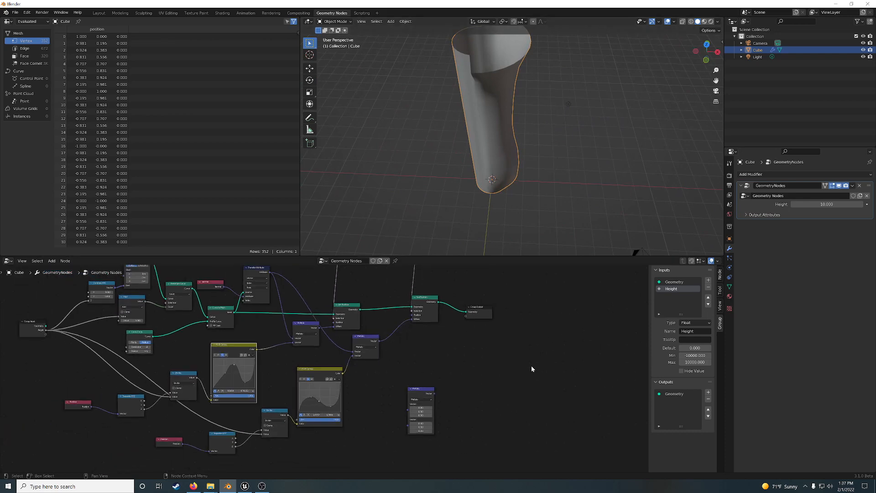
scroll(531, 366, down, 1)
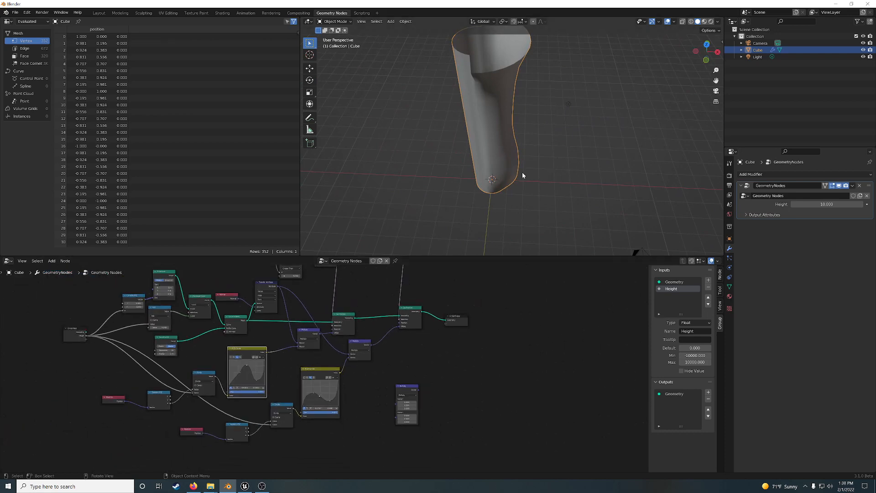
- Open the recent file ProtoHuman2.blend without saving the changes to the vase file
click(15, 13)
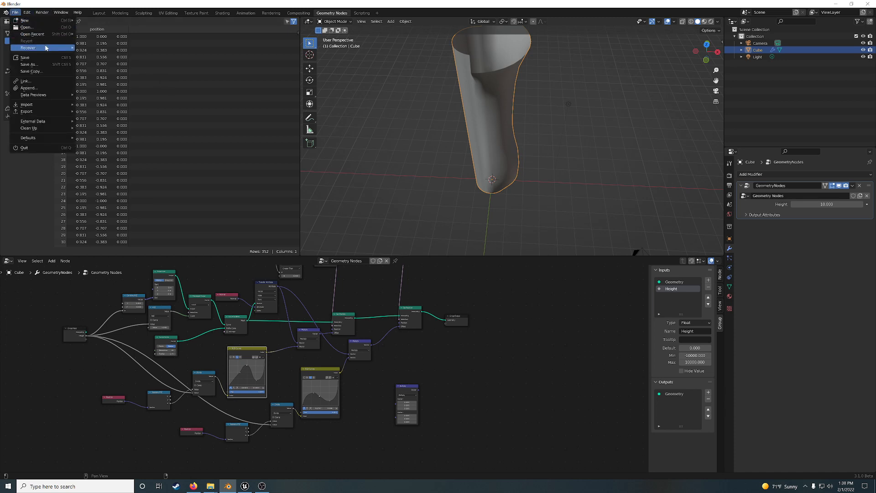
mouse_move(50, 35)
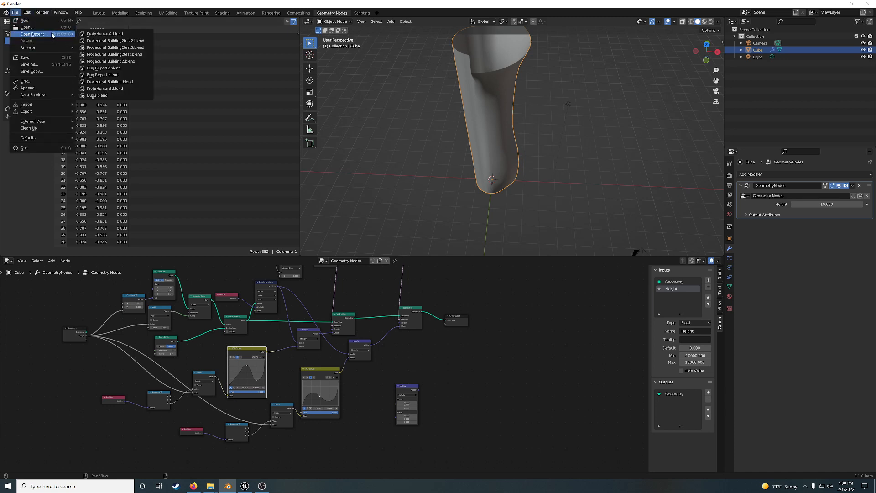
click(114, 35)
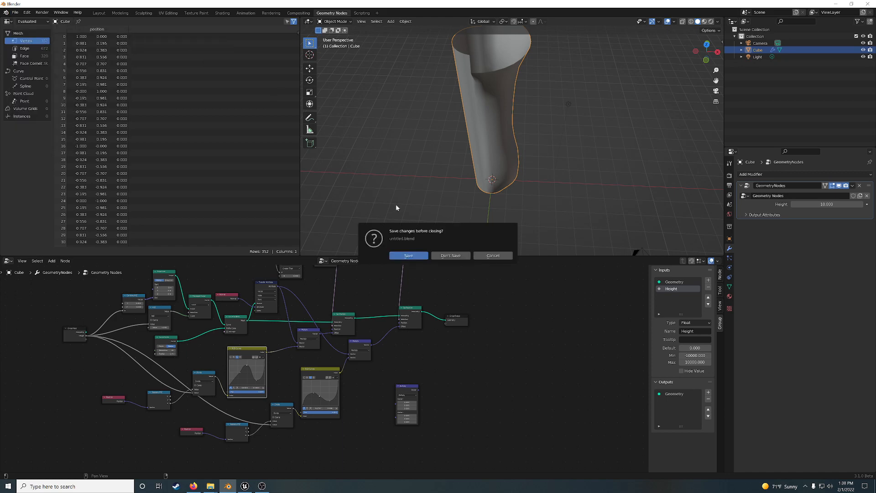
click(451, 255)
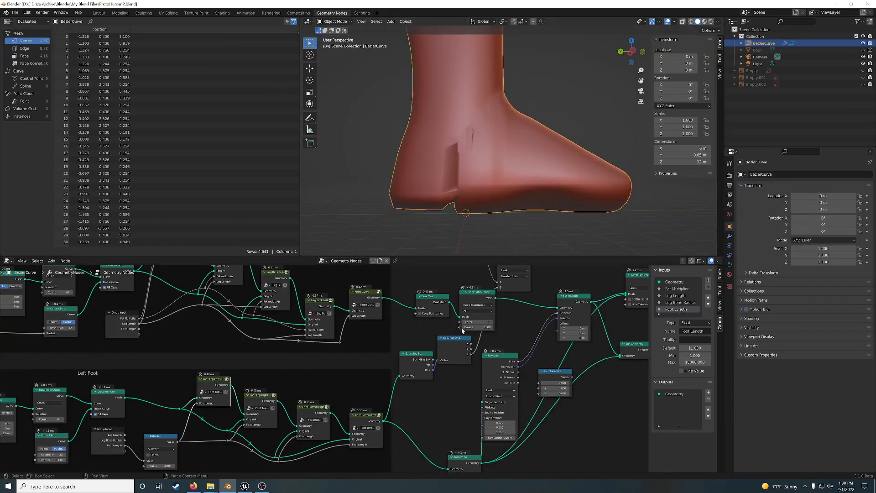
- Mute the Set Position and Mesh Boolean nodes after the leg's Subdivision Surface node, and inspect the leg from several angles
click(473, 297)
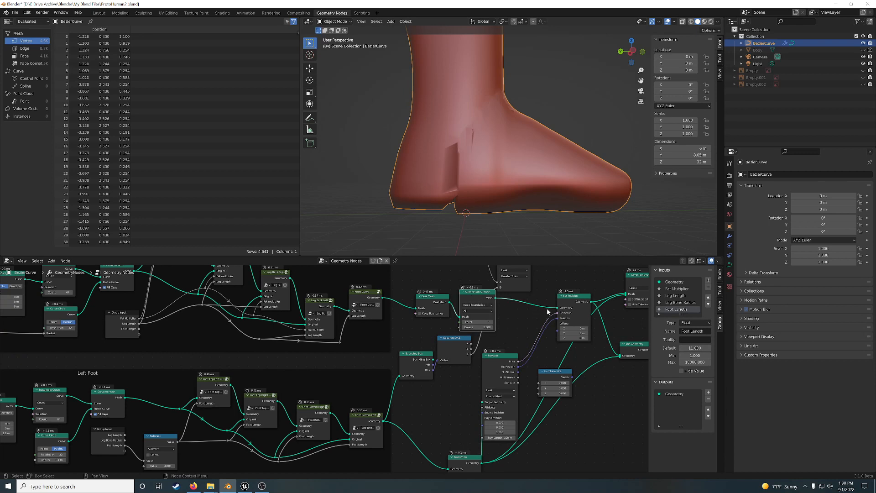
click(573, 304)
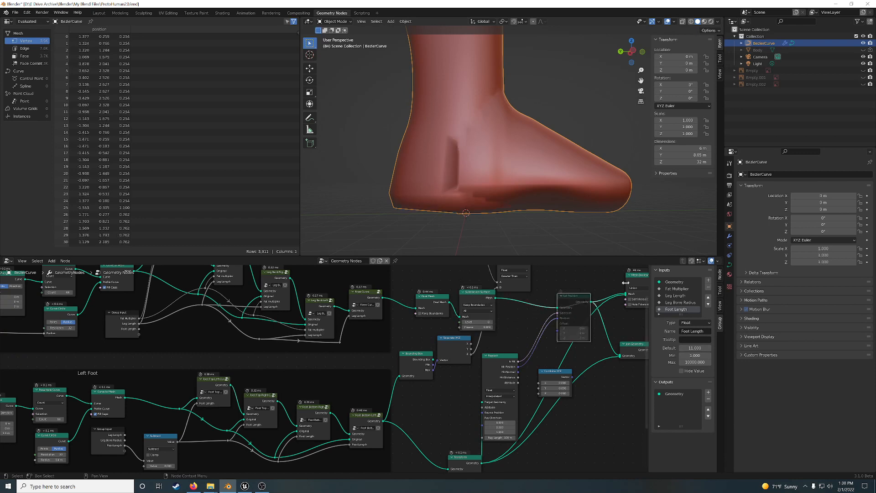
shift+click(637, 276)
key(m)
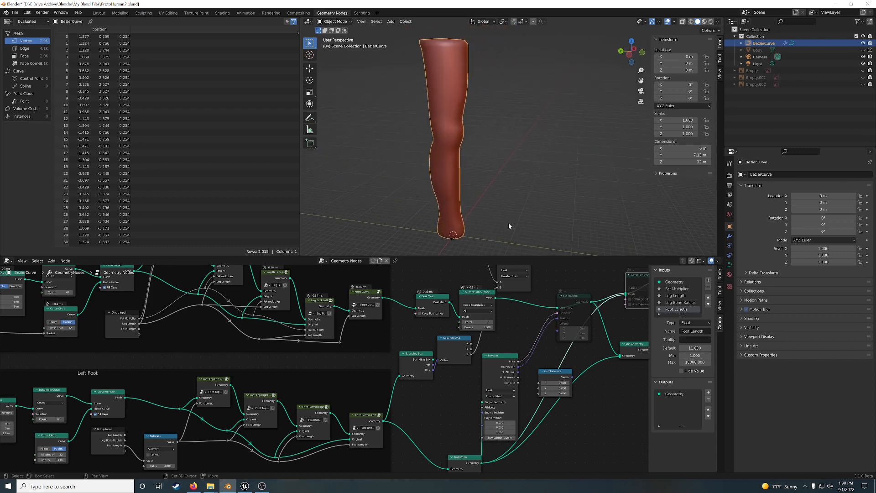
middle_drag(521, 197, 442, 222)
scroll(495, 202, up, 5)
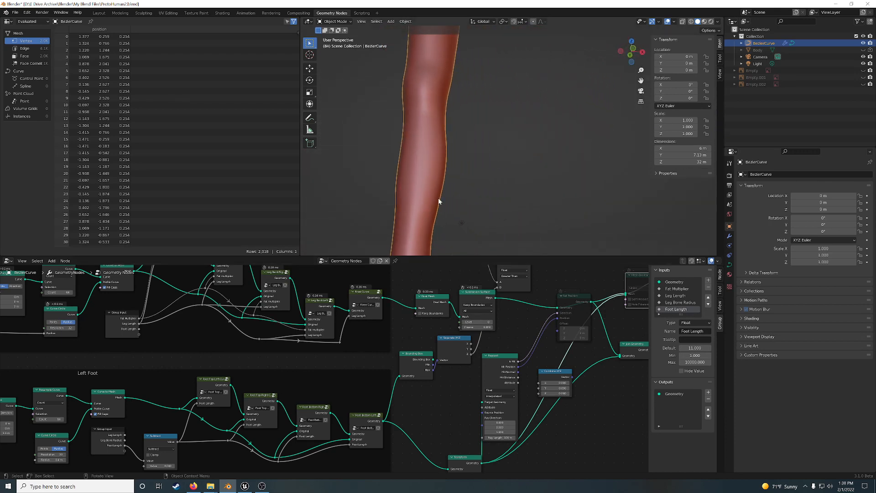
scroll(510, 162, down, 3)
middle_drag(510, 162, 437, 187)
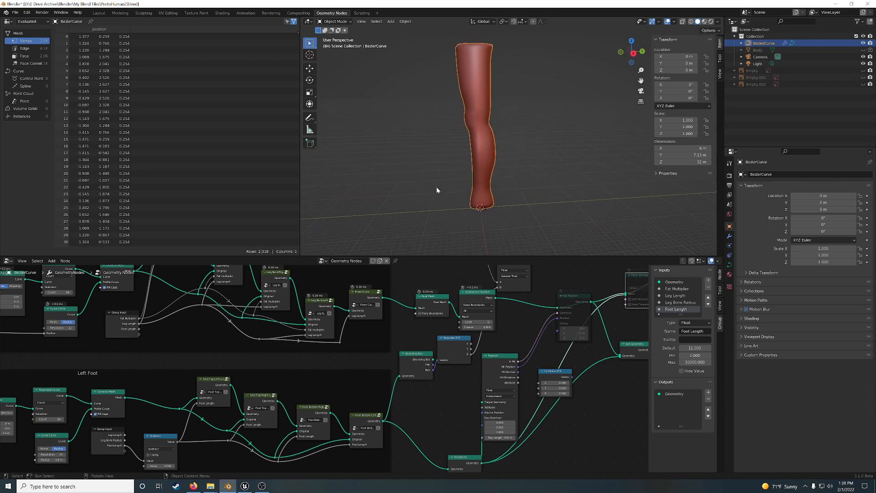
- Enter the Leg Back Left Curve node group and tidy the positions of its lower Multiply and three RGB Curves nodes
click(327, 300)
key(Tab)
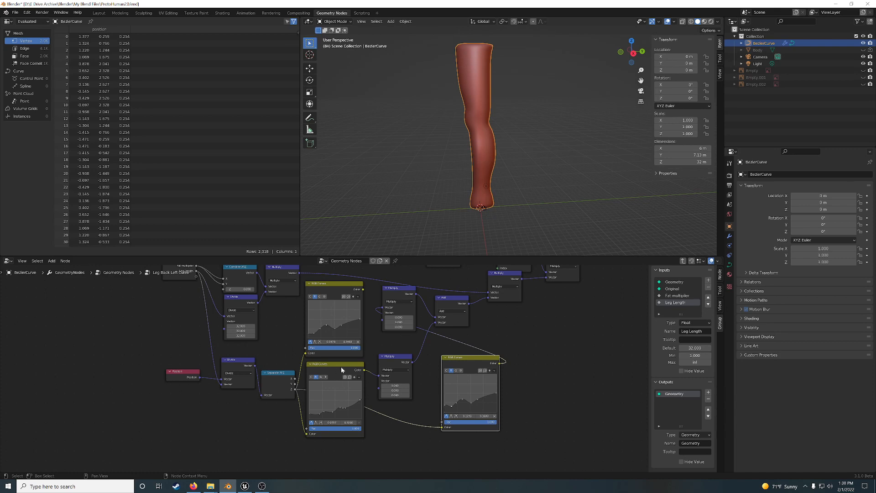
drag(395, 359, 393, 355)
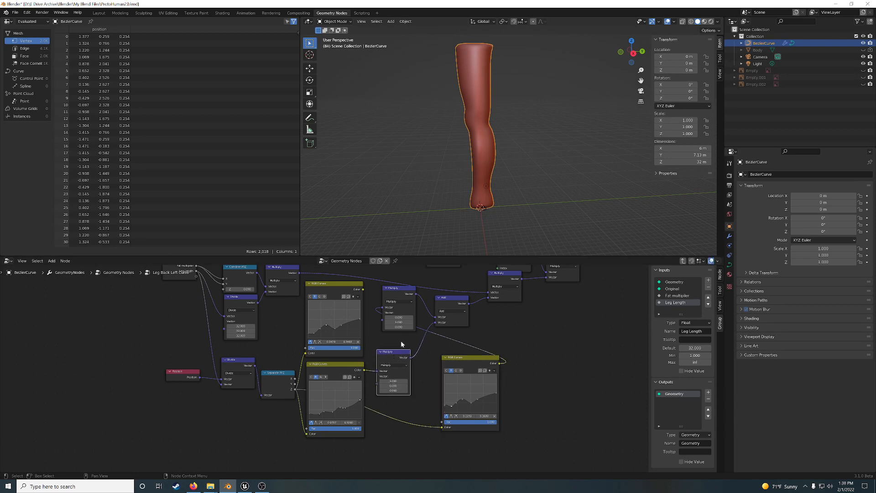
drag(334, 368, 336, 372)
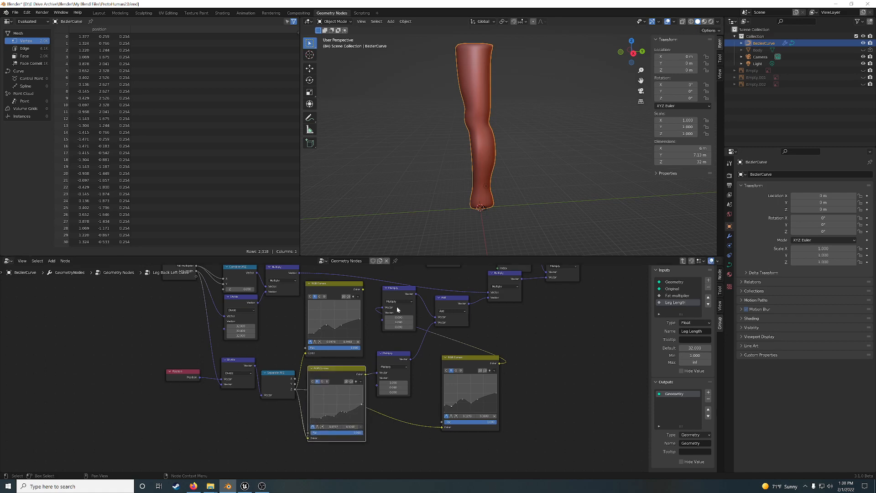
drag(337, 284, 339, 286)
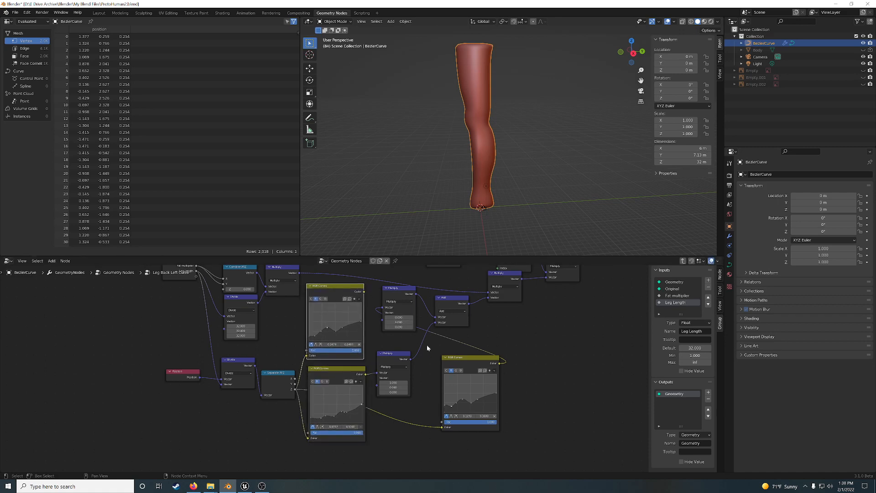
mouse_move(471, 359)
mouse_down()
mouse_move(424, 367)
mouse_move(461, 340)
mouse_move(443, 340)
mouse_move(421, 383)
mouse_move(458, 354)
mouse_up()
- Delete the upper RGB Curves node whose output is unlinked, and put the spare RGB Curves node showing its G curve in its place
click(434, 370)
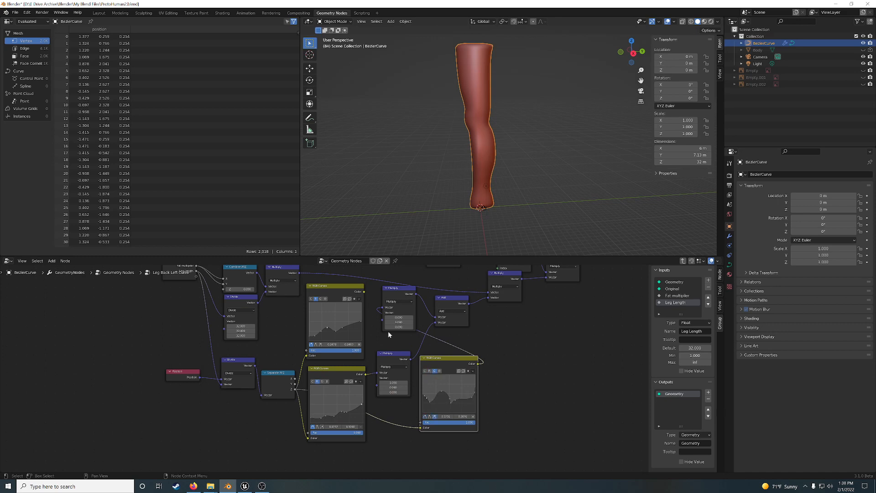
click(321, 299)
click(335, 286)
key(x)
drag(428, 357, 317, 285)
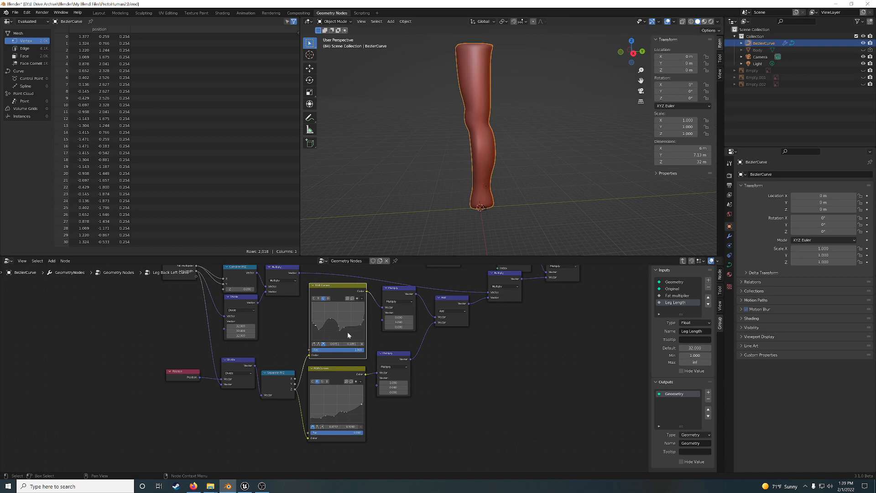
drag(341, 370, 342, 373)
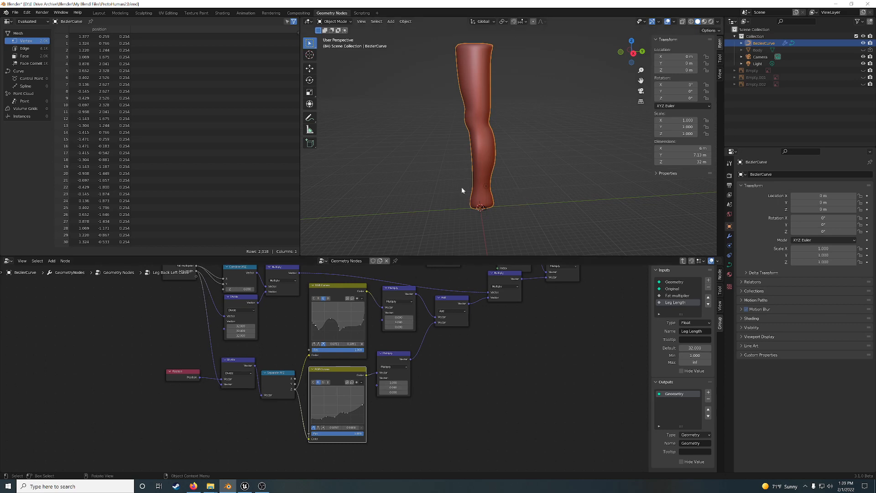
- Return to the parent node tree and examine the leg's shape together with the Left Leg and Left Foot node frames
middle_drag(440, 133, 511, 155)
click(683, 261)
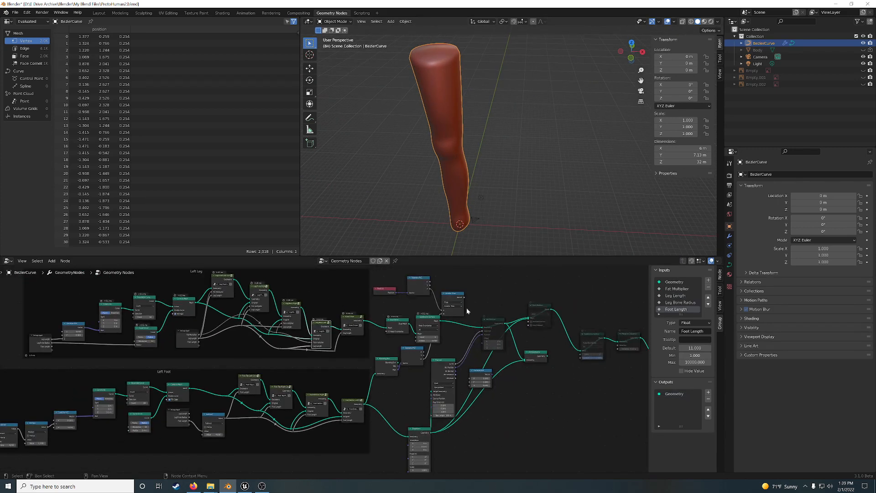
middle_drag(383, 335, 463, 349)
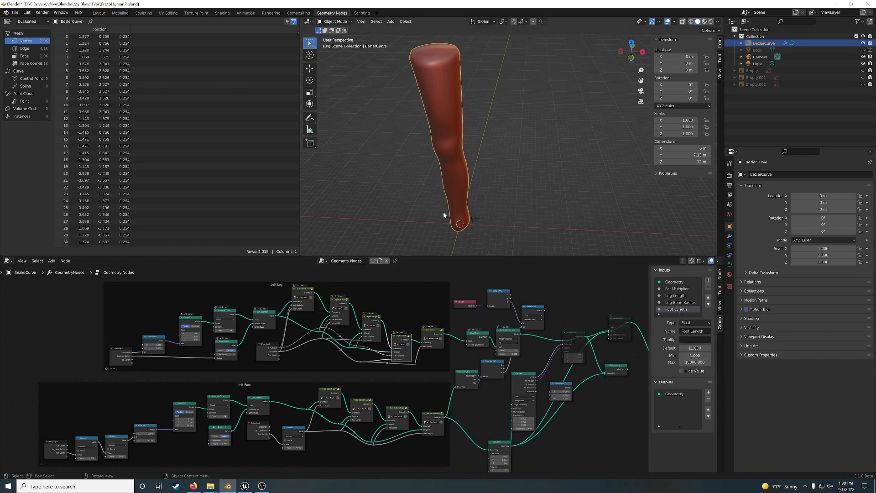
middle_drag(463, 181, 473, 201)
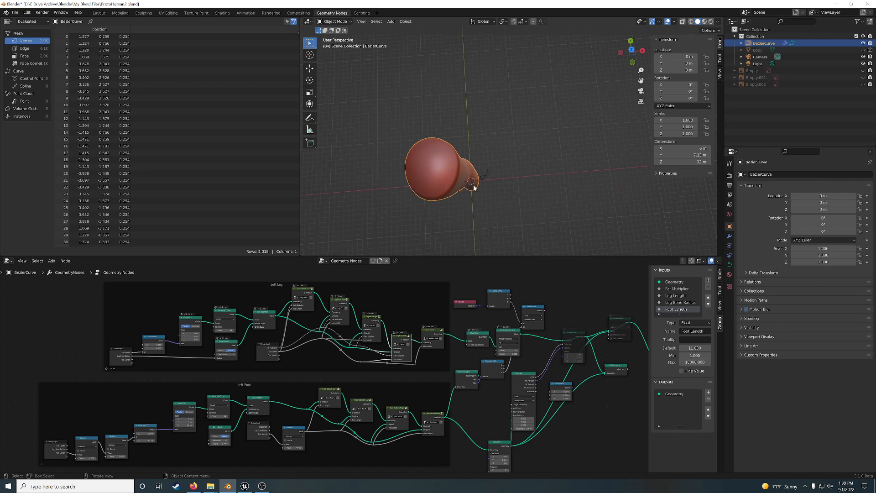
middle_drag(442, 159, 483, 170)
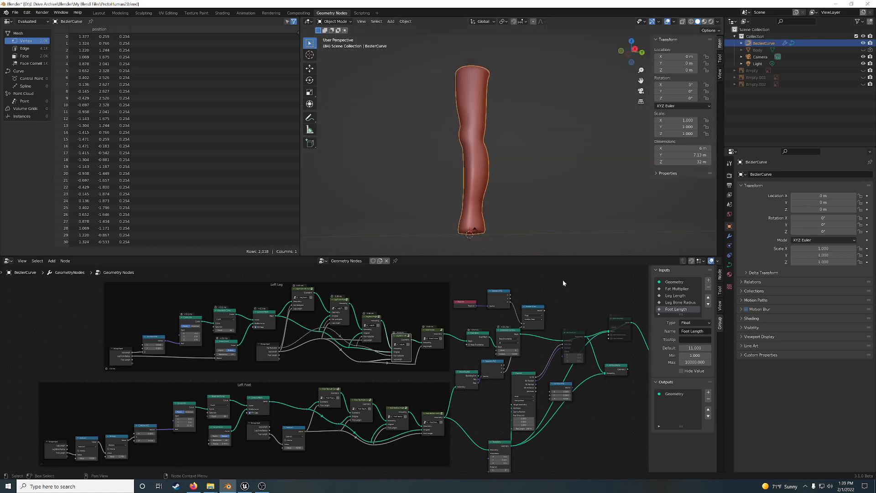
scroll(571, 309, down, 1)
mouse_move(570, 208)
middle_down()
mouse_move(539, 196)
mouse_move(489, 195)
mouse_move(564, 200)
middle_up()
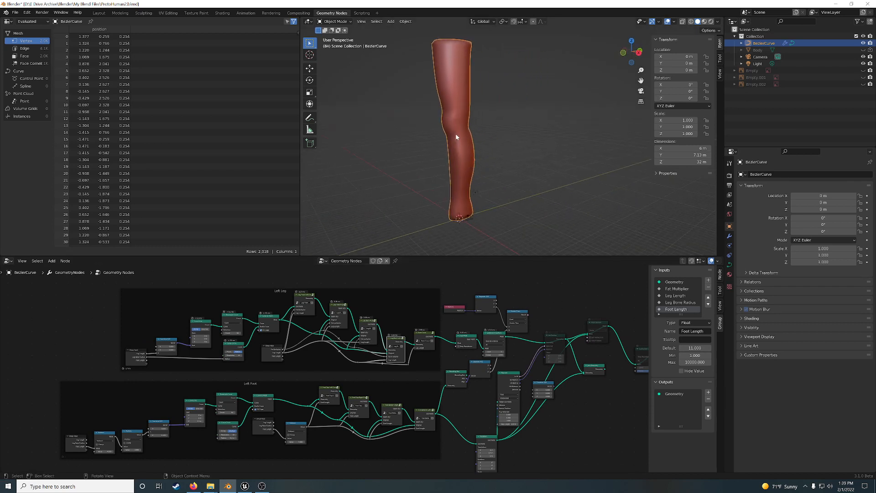
middle_drag(549, 304, 488, 310)
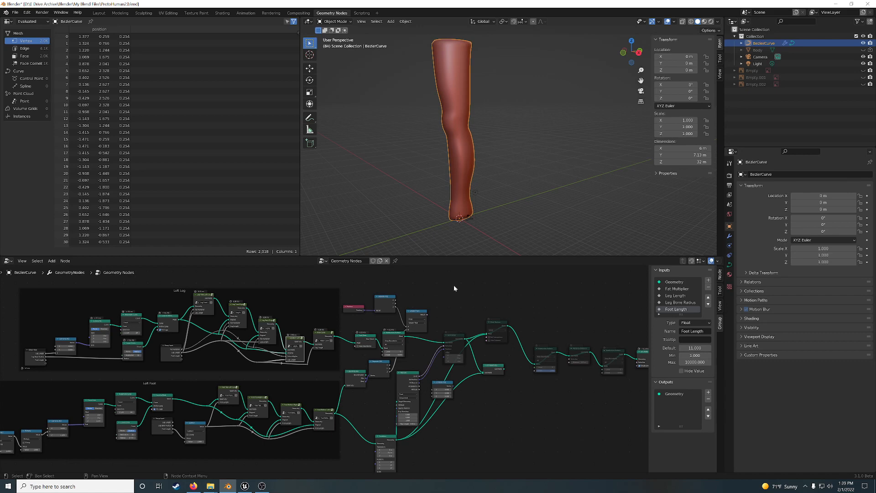
middle_drag(460, 136, 462, 116)
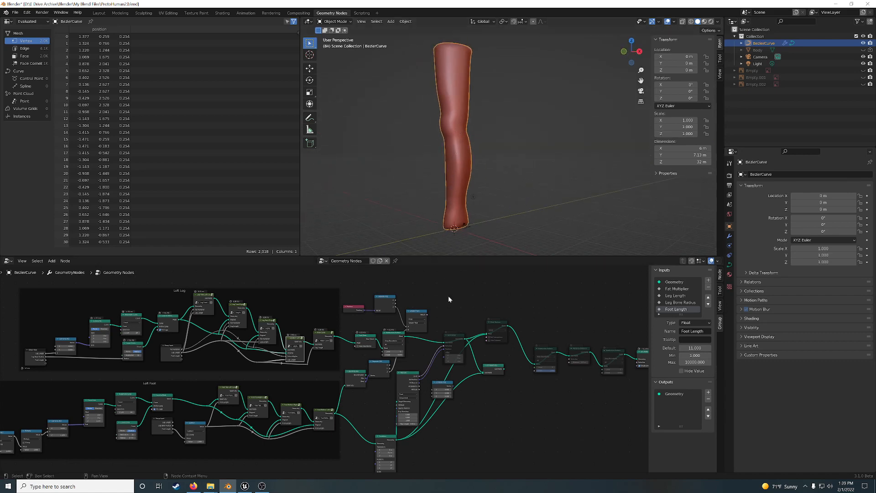
- Unmute the Set Position node in the main node tree
click(455, 339)
key(m)
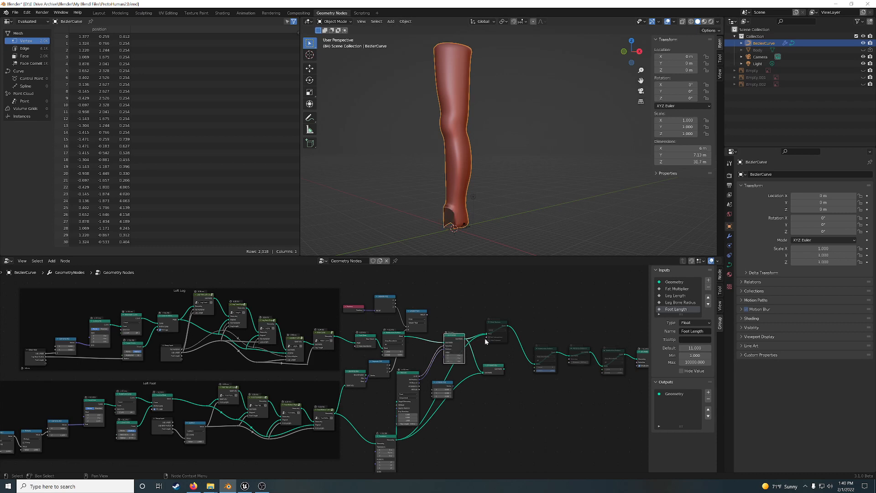
- Mute the Set Position node and unmute the Mesh Boolean node that merges the leg and foot
key(m)
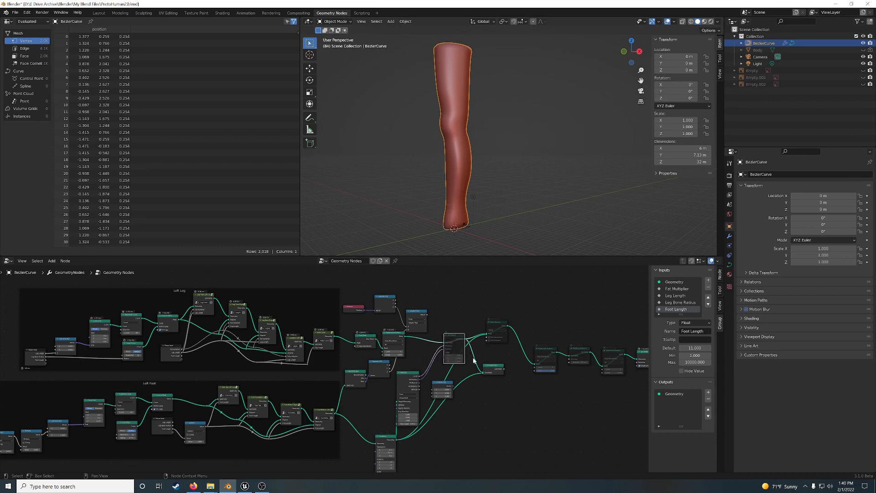
click(498, 324)
key(m)
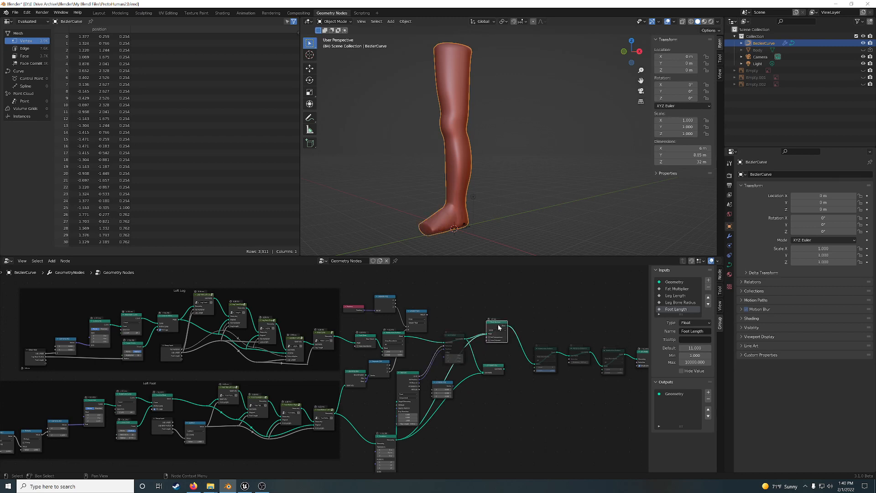
- Examine the Mesh Boolean's blend between leg and foot around the ankle and heel from both sides
middle_drag(507, 200, 463, 161)
scroll(519, 158, up, 4)
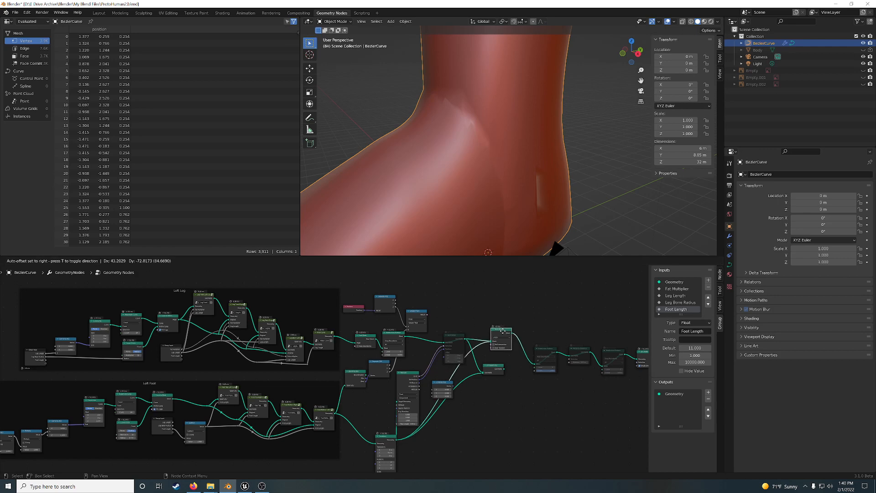
scroll(532, 338, up, 1)
drag(532, 339, 531, 332)
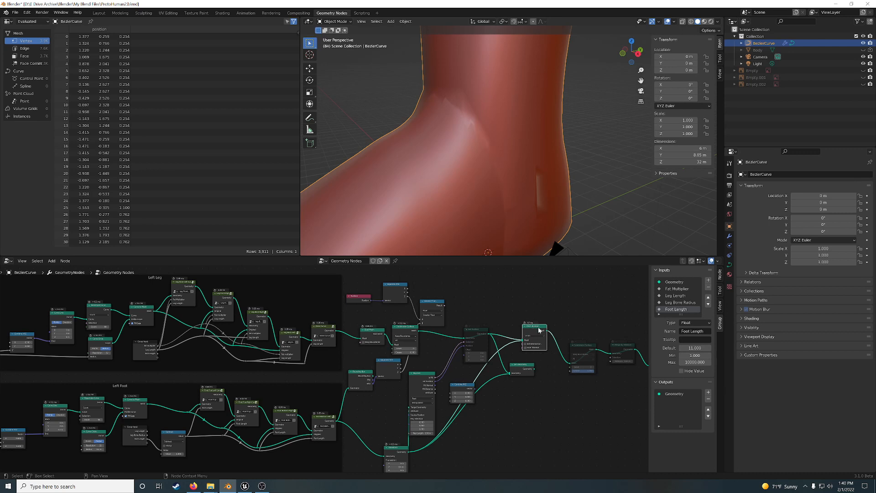
scroll(524, 191, down, 5)
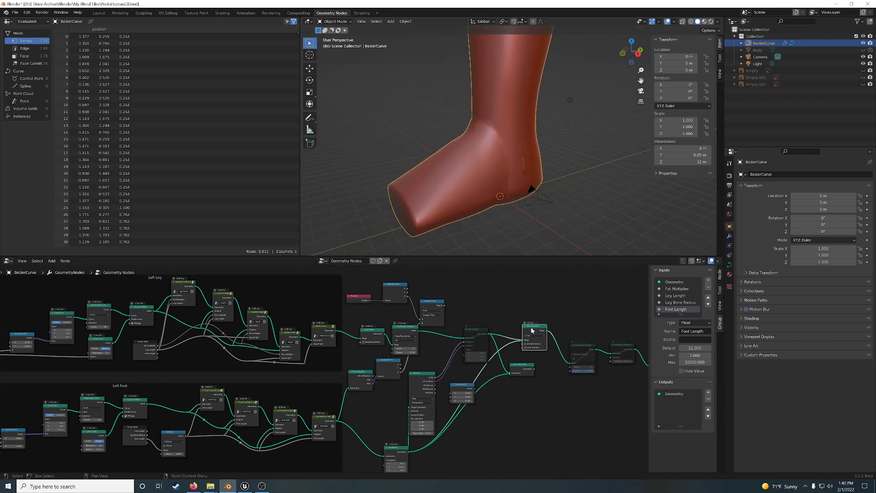
drag(532, 330, 529, 331)
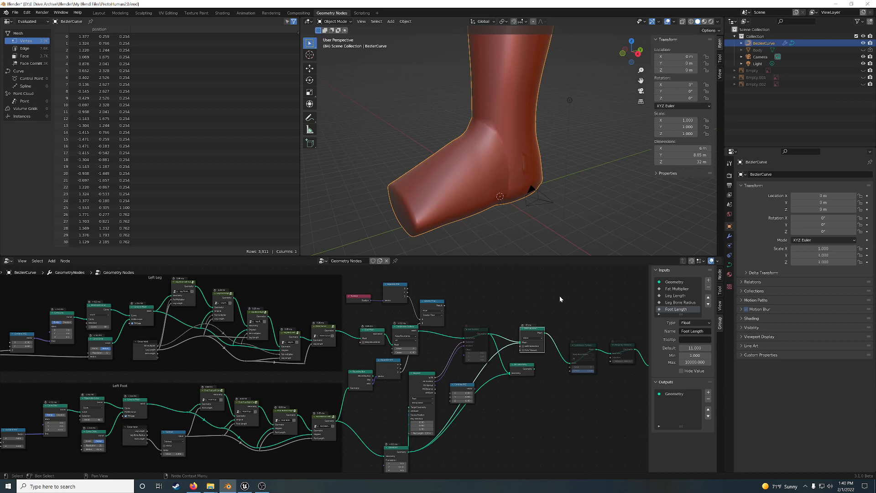
middle_drag(511, 189, 574, 193)
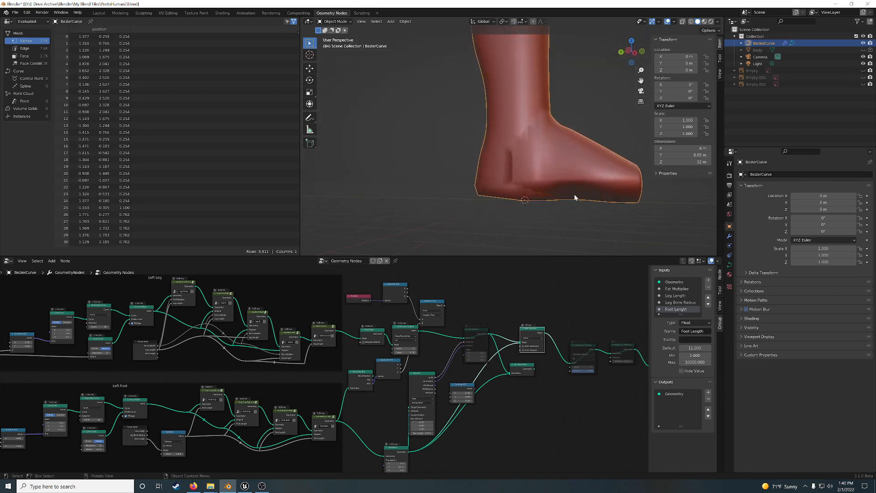
scroll(571, 201, up, 2)
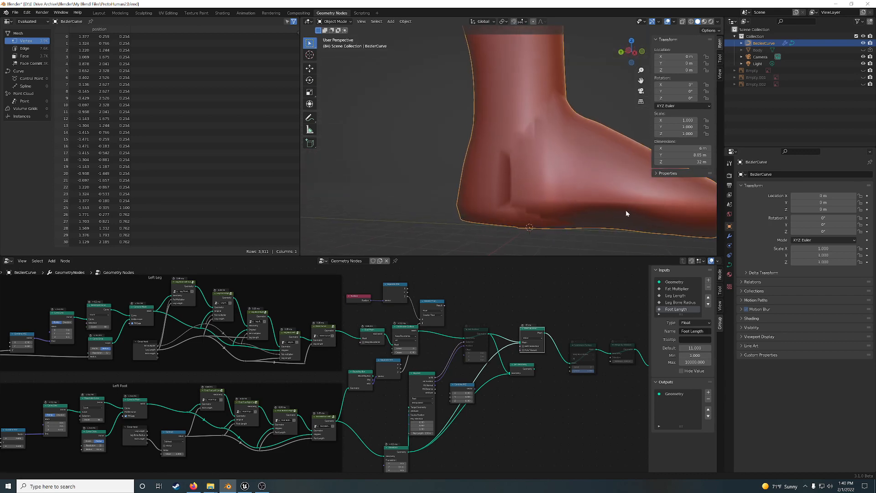
shift+middle_drag(626, 211, 562, 177)
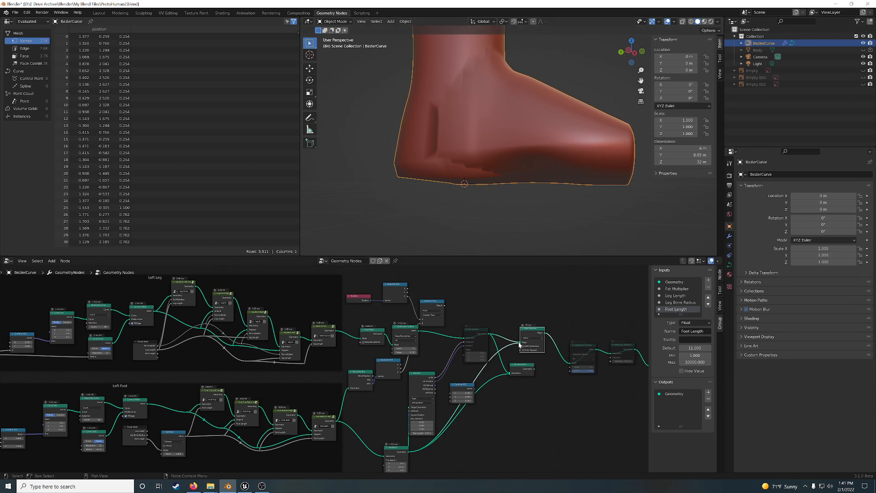
- Reroute the foot geometry link from the Mesh Boolean input directly into the following node to output only the foot
drag(520, 343, 571, 366)
middle_drag(566, 201, 512, 166)
scroll(392, 346, up, 4)
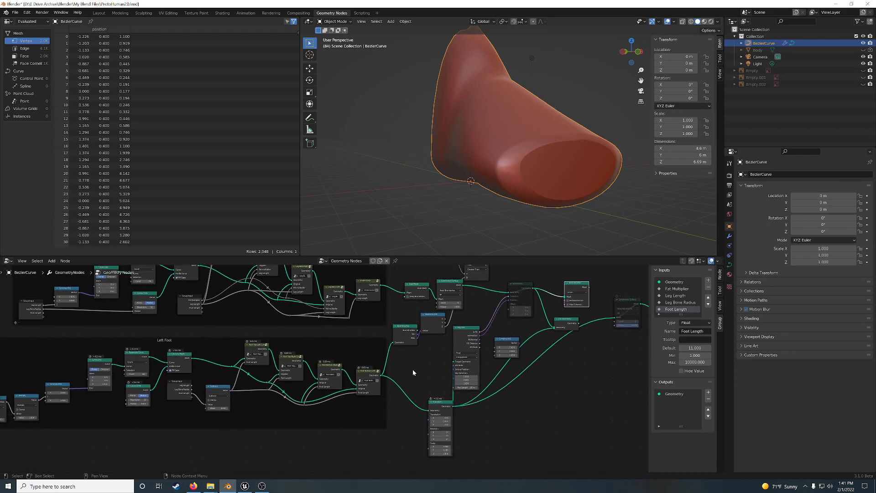
- Enter the Foot Bottom Left Curve node group in the Left Foot frame and bring its lower RGB Curves nodes into view
scroll(361, 447, up, 2)
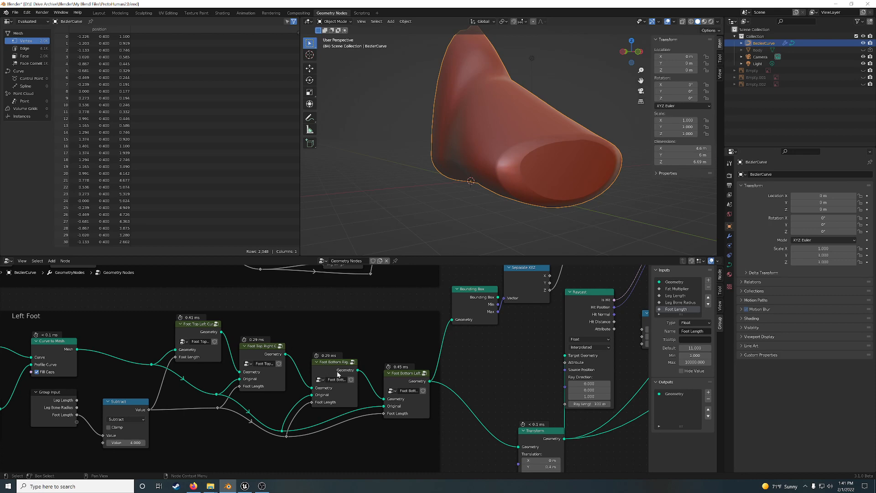
click(424, 374)
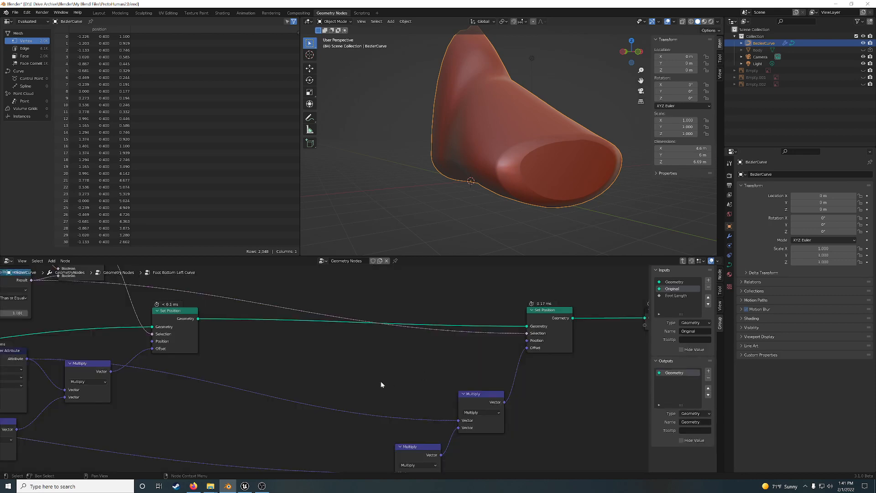
scroll(381, 381, down, 7)
middle_drag(265, 391, 363, 313)
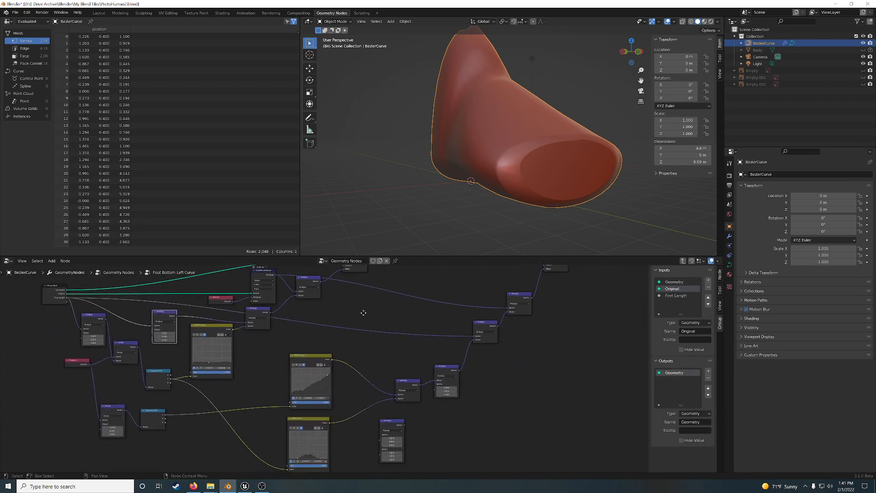
scroll(466, 433, up, 2)
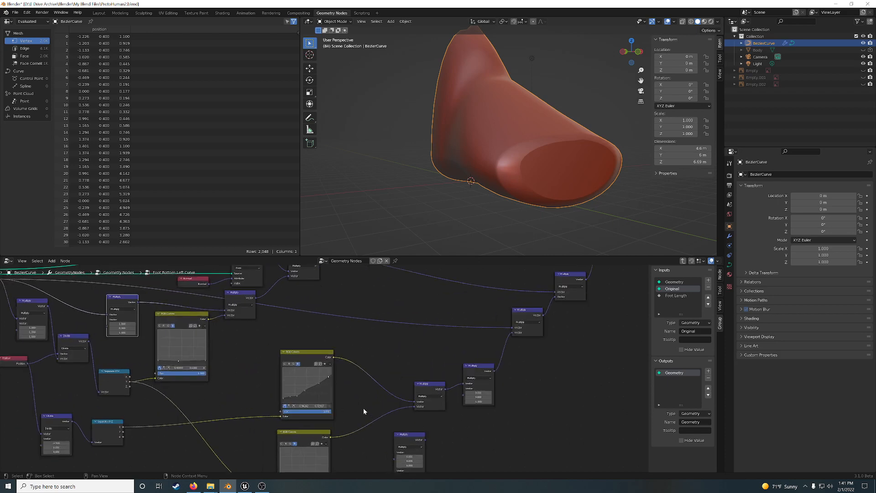
middle_drag(364, 408, 388, 357)
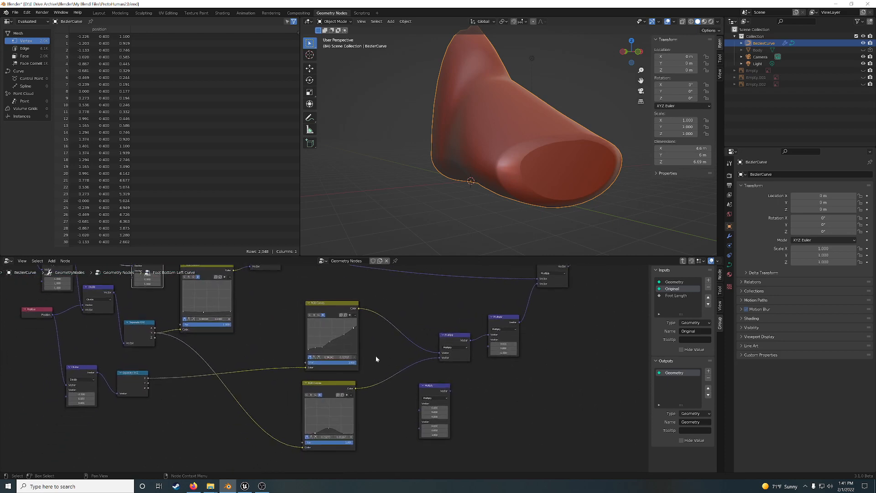
middle_drag(418, 210, 462, 192)
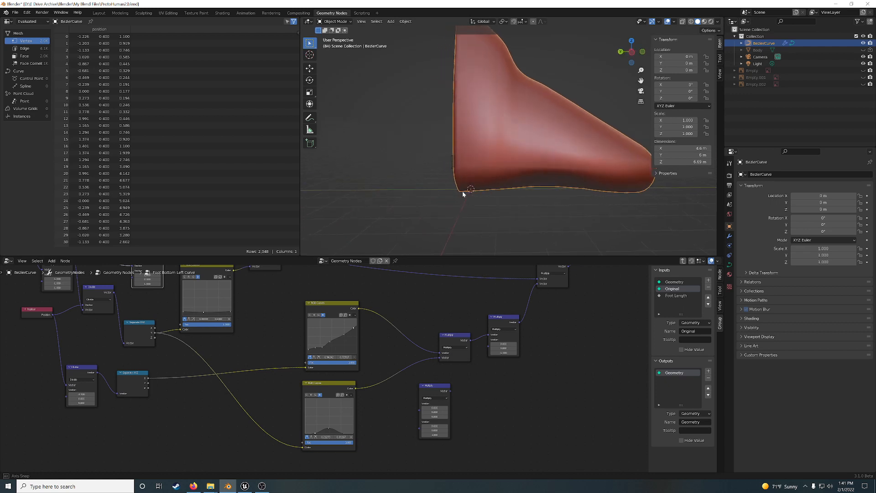
- Mute and unmute the Multiply node combining the two lower RGB Curves nodes to compare its effect on the foot
click(455, 337)
key(m)
middle_drag(506, 237, 451, 245)
key(m)
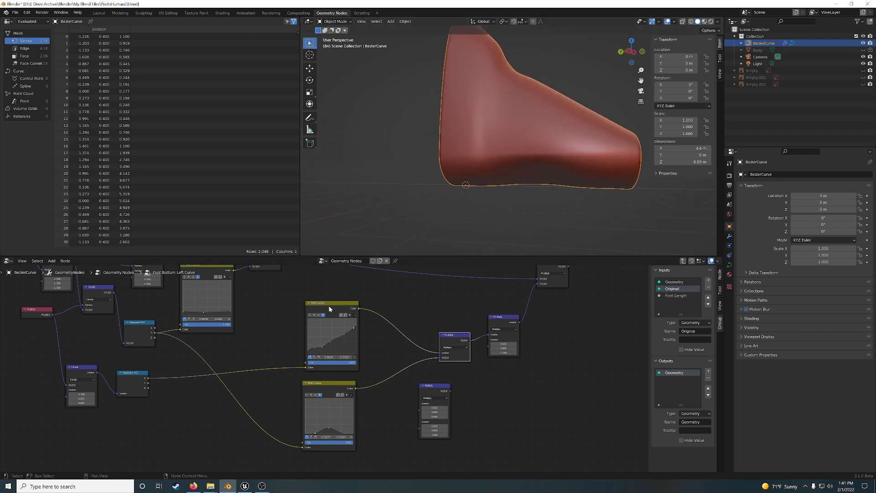
- Inspect the R, G and B channel curves of the two linked lower RGB Curves nodes, ending on the B channel in both
drag(328, 305, 324, 298)
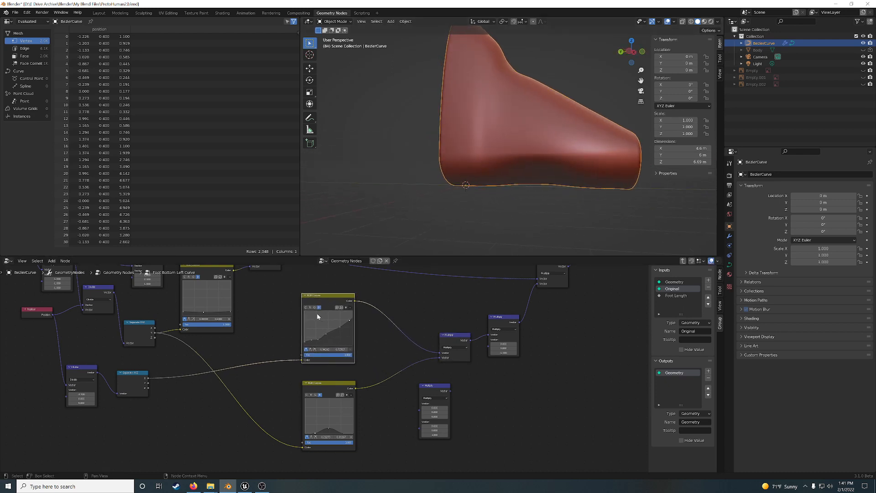
click(310, 307)
click(319, 307)
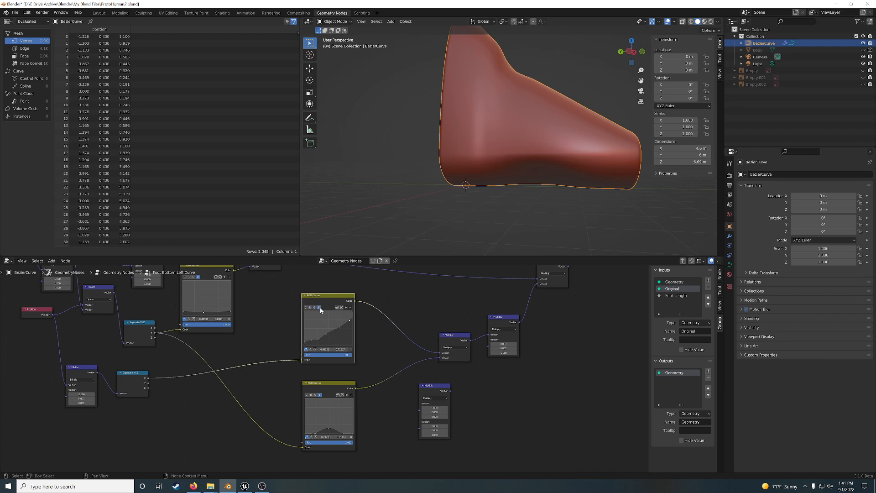
click(311, 394)
click(316, 394)
click(319, 395)
click(315, 308)
click(320, 307)
- Tidy the layout by moving the lowest RGB Curves node closer to the upper one and realigning the two Separate XYZ nodes
drag(333, 393, 330, 378)
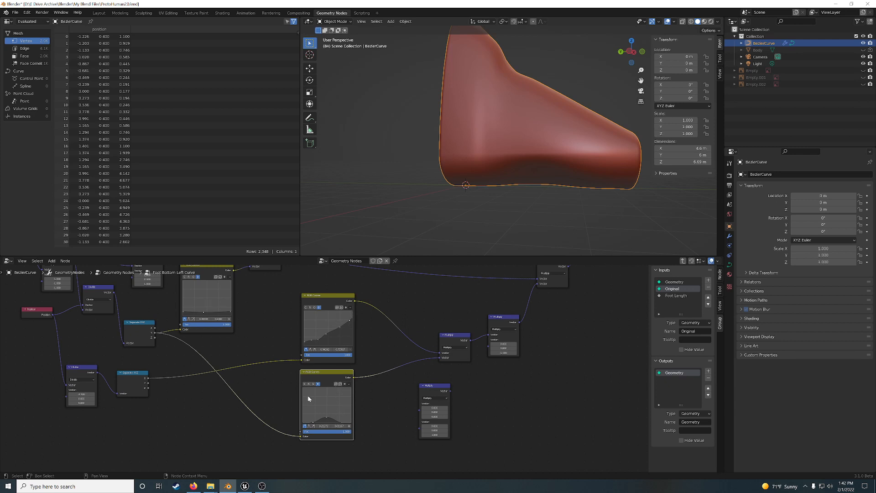
drag(321, 375, 316, 378)
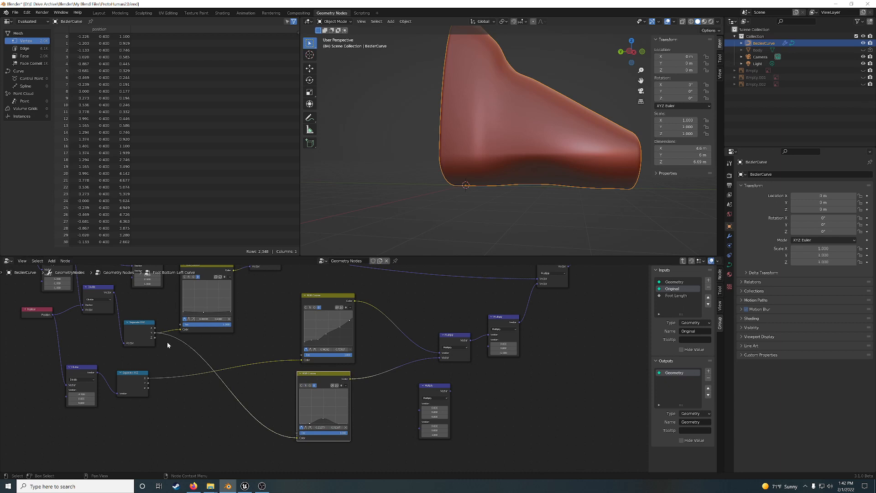
drag(141, 383, 159, 373)
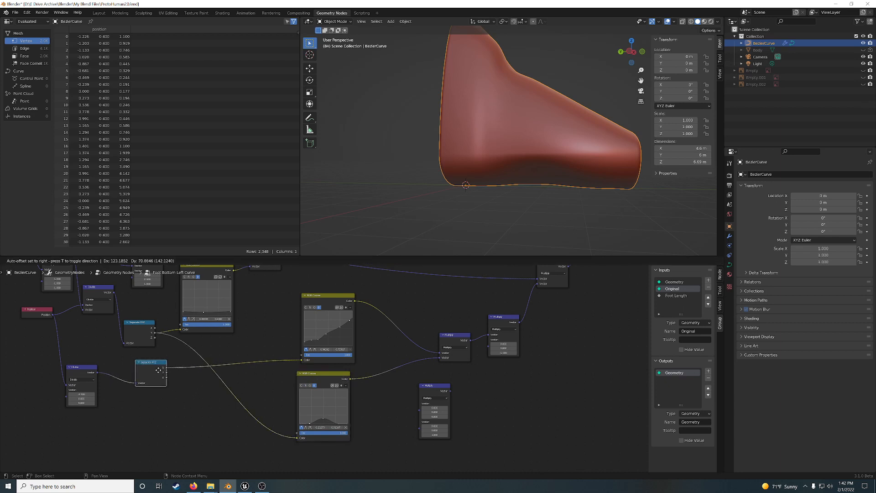
drag(145, 325, 151, 326)
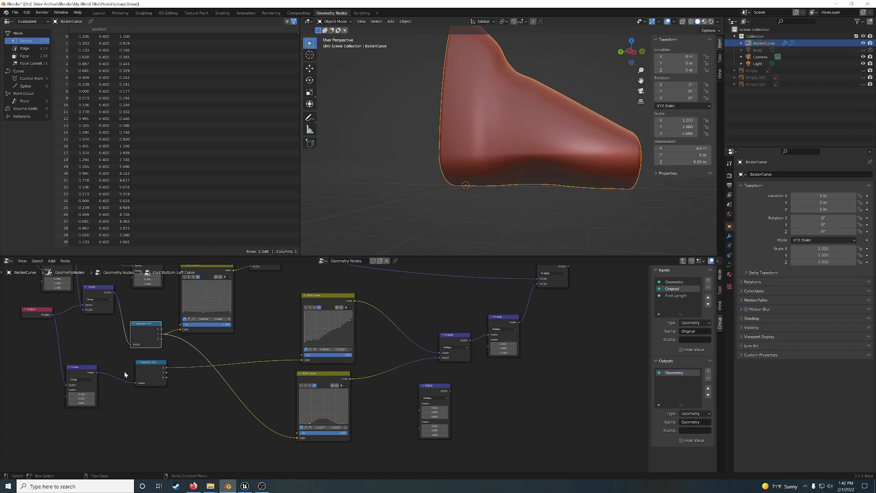
drag(158, 369, 152, 363)
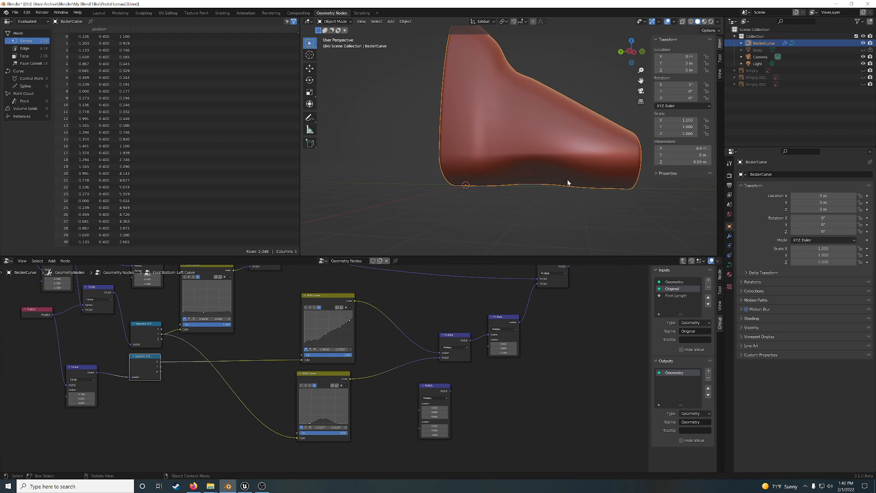
- Examine the foot's front and sides against the curves in the two lower RGB Curves nodes
middle_drag(568, 182, 492, 203)
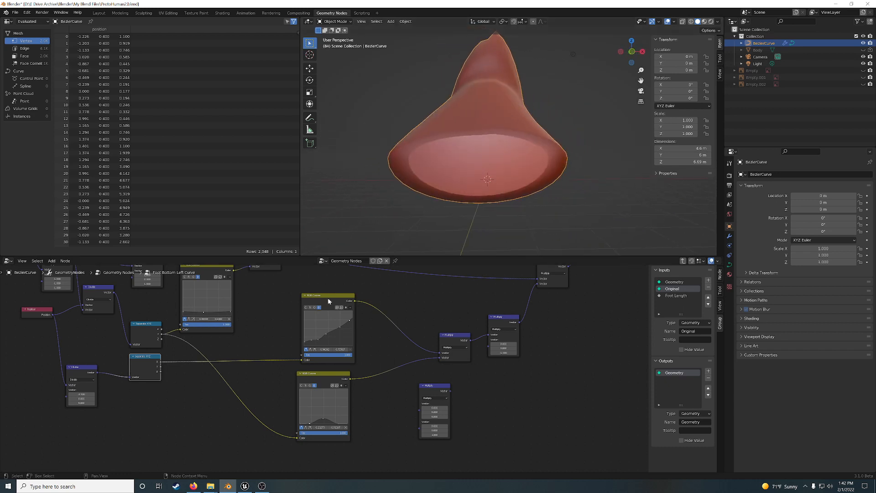
drag(329, 302, 327, 299)
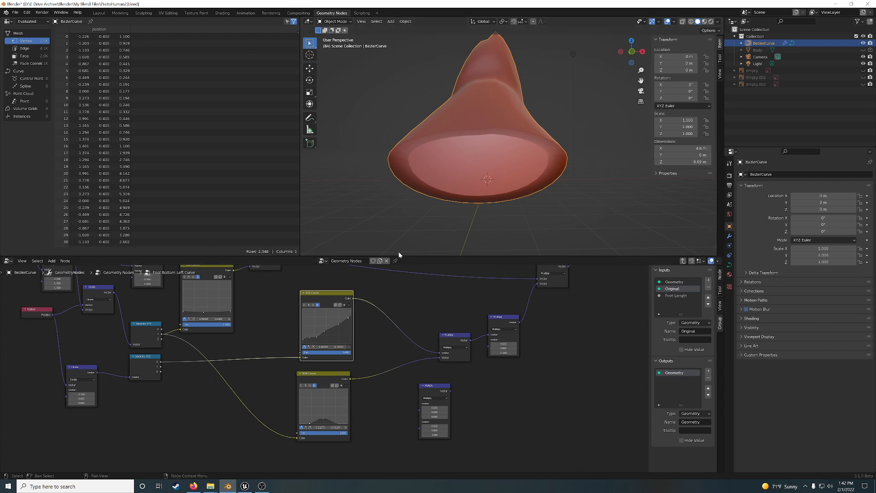
middle_drag(399, 251, 523, 194)
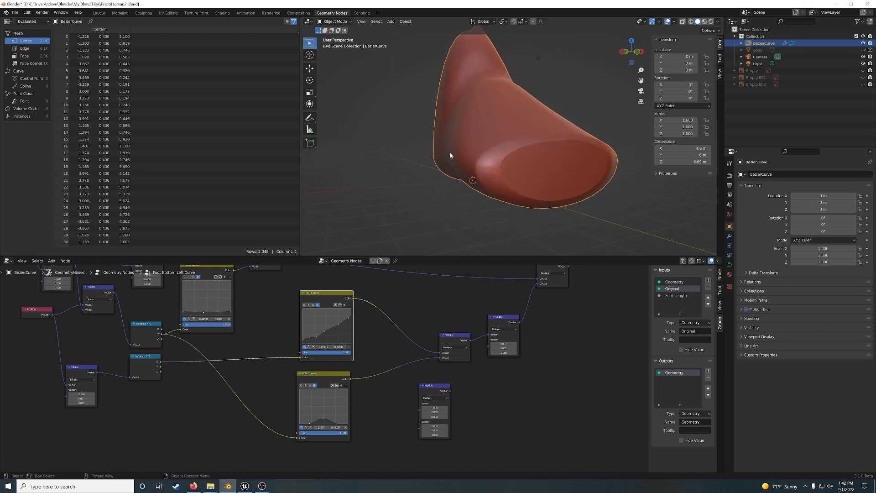
middle_drag(450, 155, 493, 196)
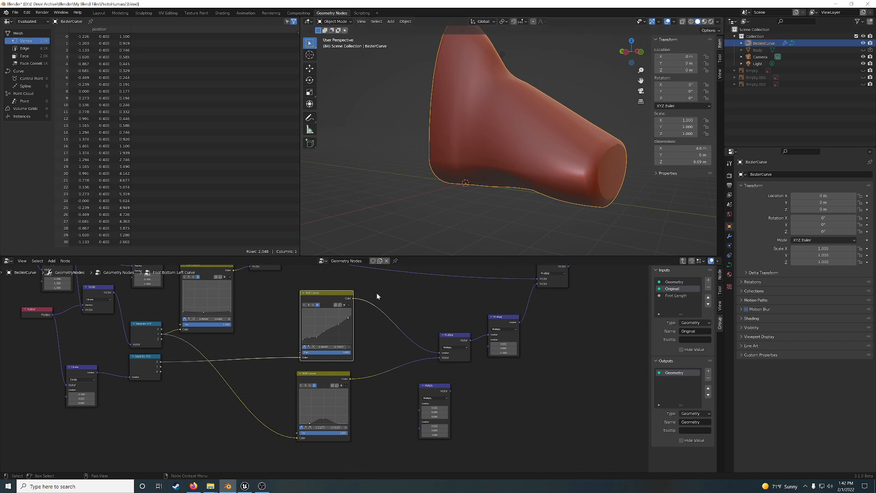
drag(329, 298, 331, 298)
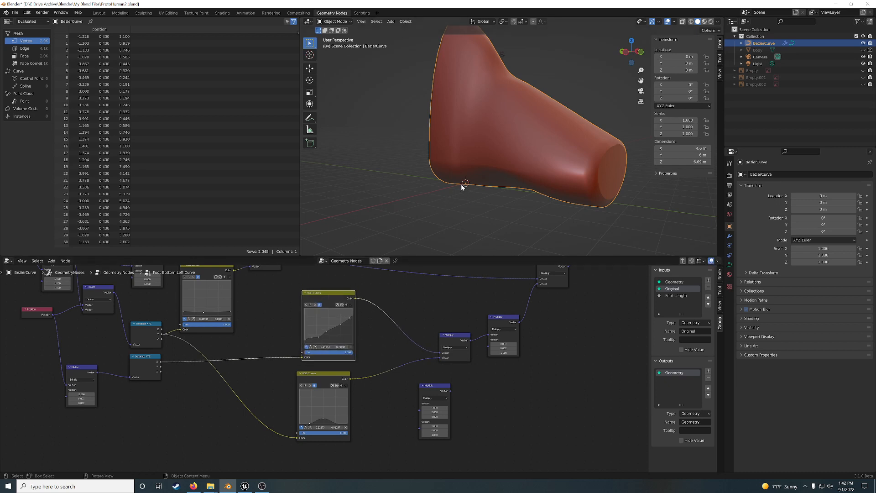
middle_drag(552, 189, 527, 187)
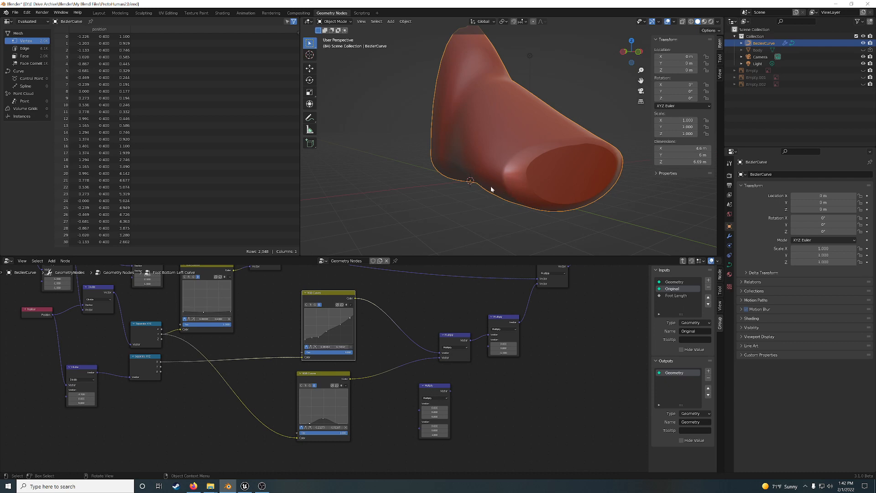
middle_drag(473, 197, 550, 187)
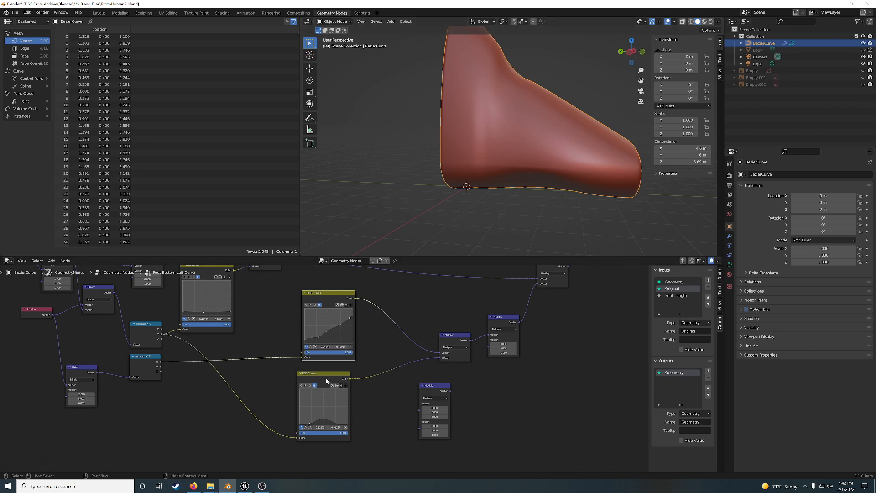
drag(325, 377, 333, 379)
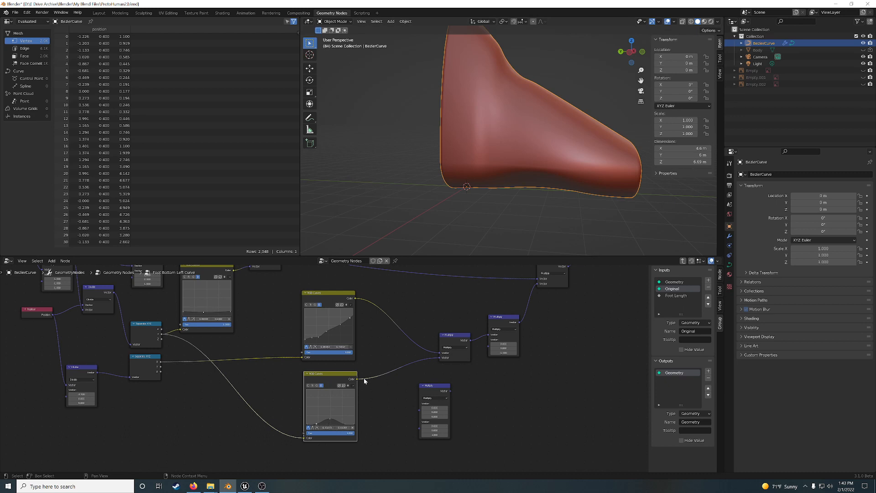
- Try linking the lowest RGB Curves output into the second vector input of the following Multiply node, and cut that link
drag(356, 379, 492, 335)
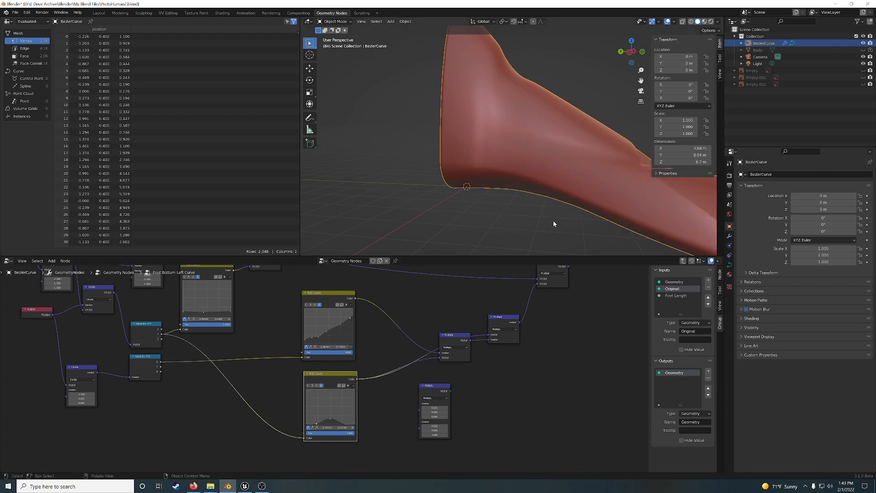
middle_drag(535, 221, 549, 227)
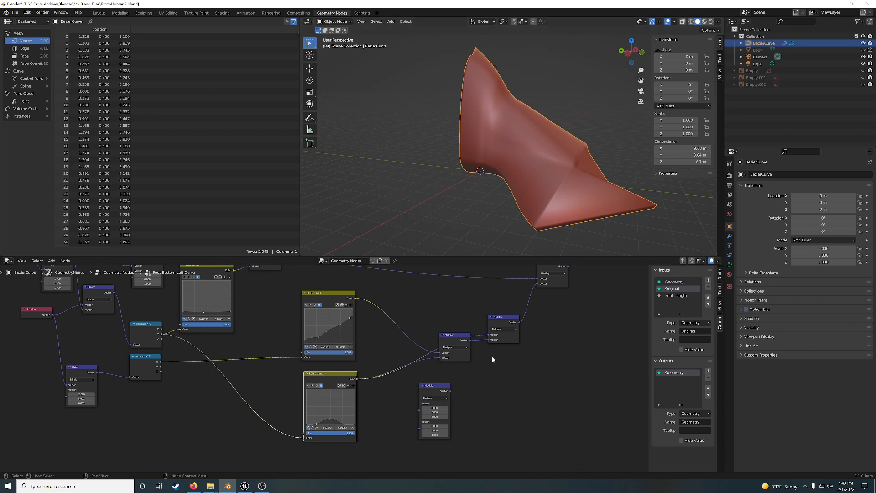
ctrl+right_drag(481, 339, 484, 344)
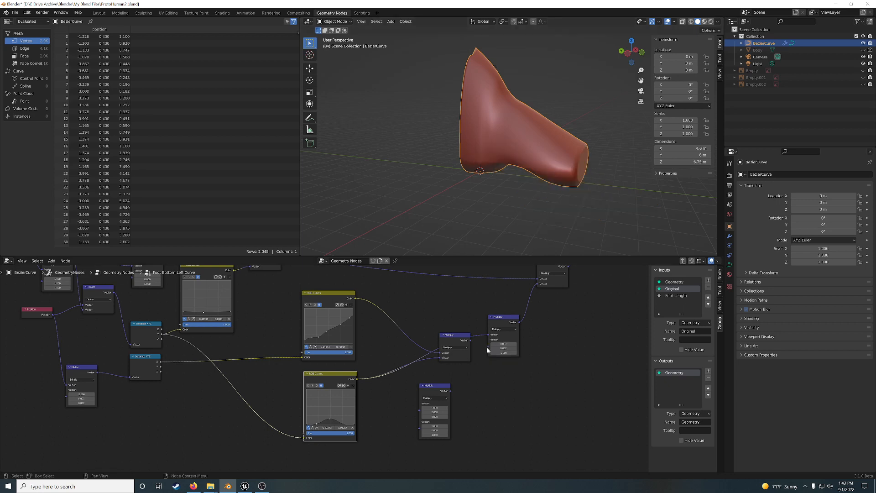
- Try feeding the upper RGB Curves output straight into the last Multiply node's first vector input, and restore the combining Multiply's link
middle_drag(526, 227, 544, 207)
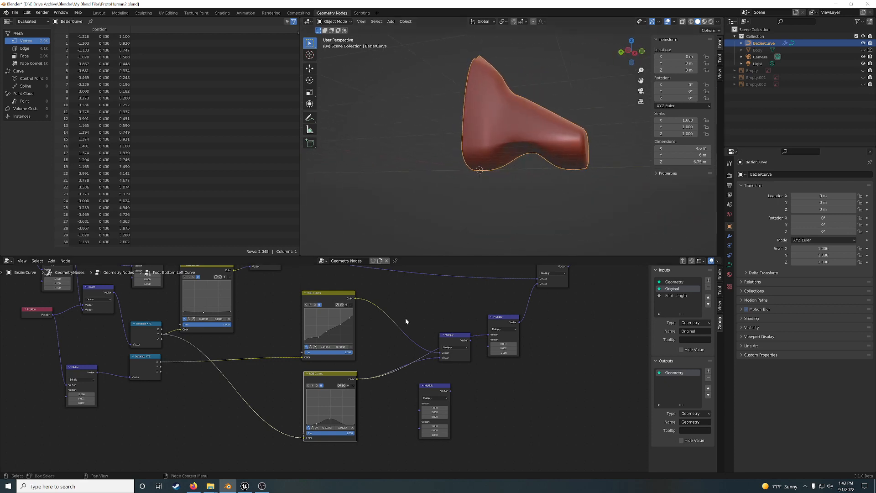
drag(489, 335, 473, 327)
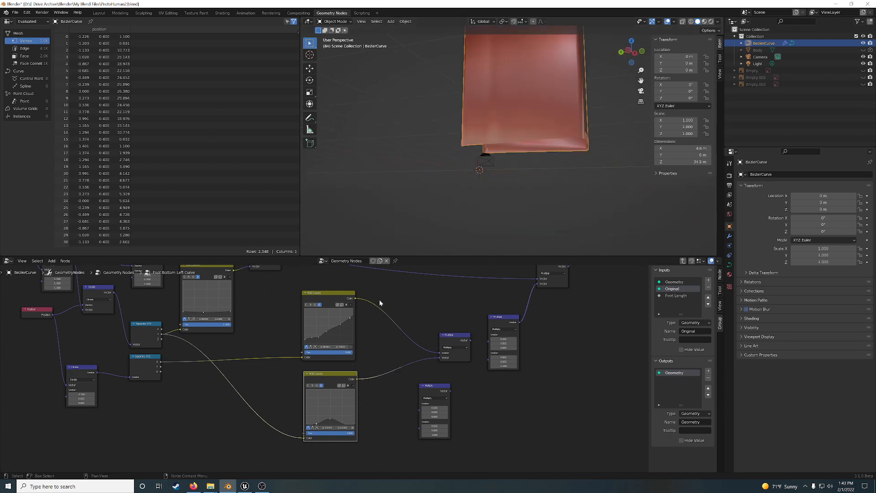
drag(356, 298, 489, 337)
middle_drag(523, 207, 477, 196)
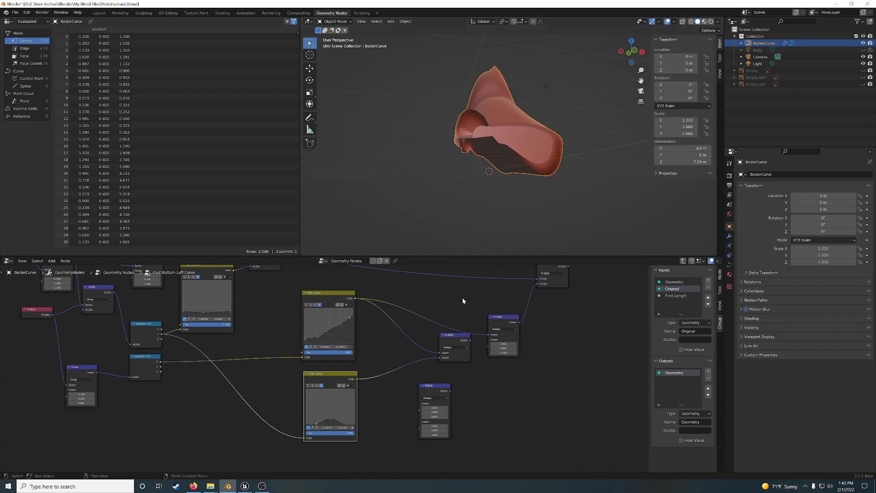
mouse_move(488, 334)
mouse_down()
mouse_move(470, 342)
mouse_move(494, 346)
mouse_move(488, 340)
mouse_up()
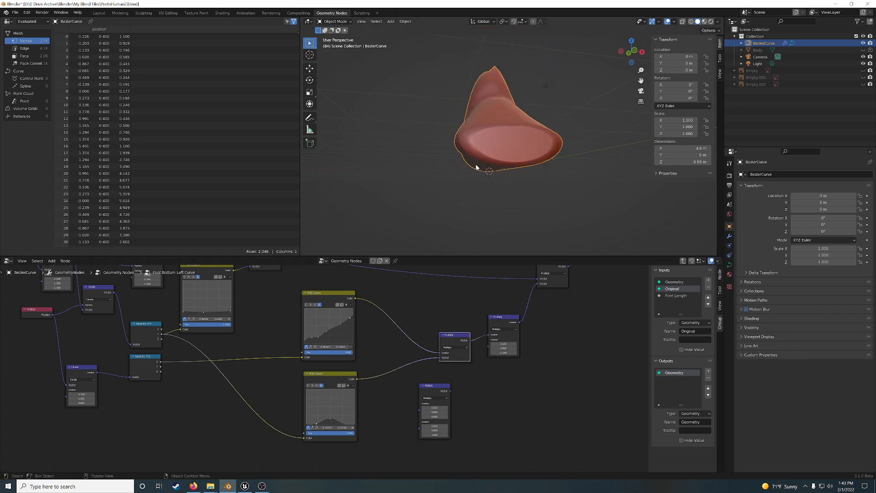
middle_drag(475, 166, 550, 180)
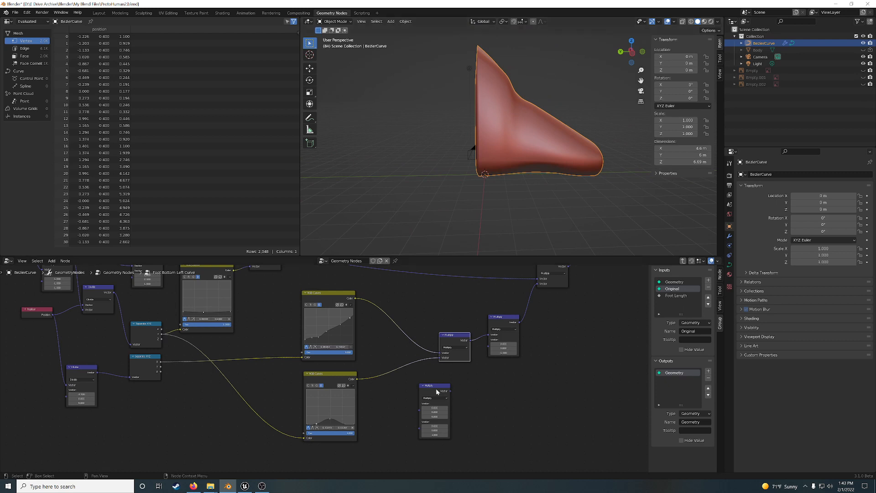
- Try inserting the spare Multiply node between the lowest RGB Curves node and the combining Multiply, and change its Z factor
drag(436, 388, 396, 369)
click(395, 402)
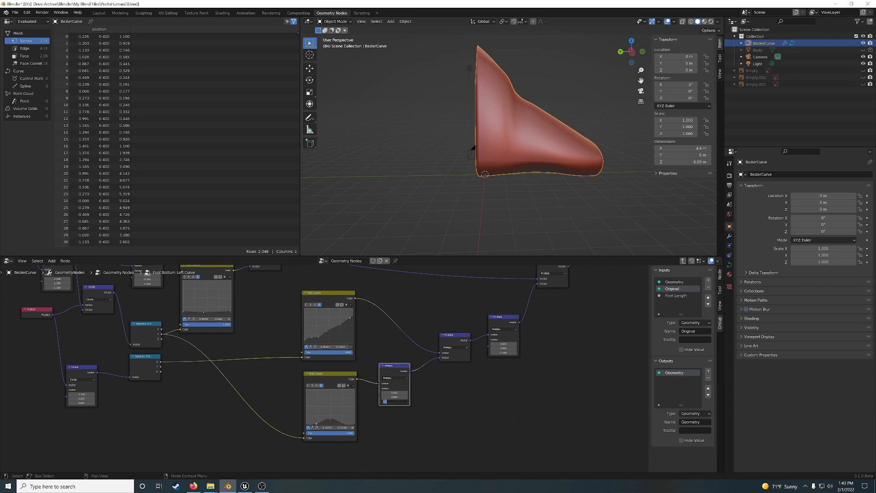
key(BackSpace)
text(-1)
key(Return)
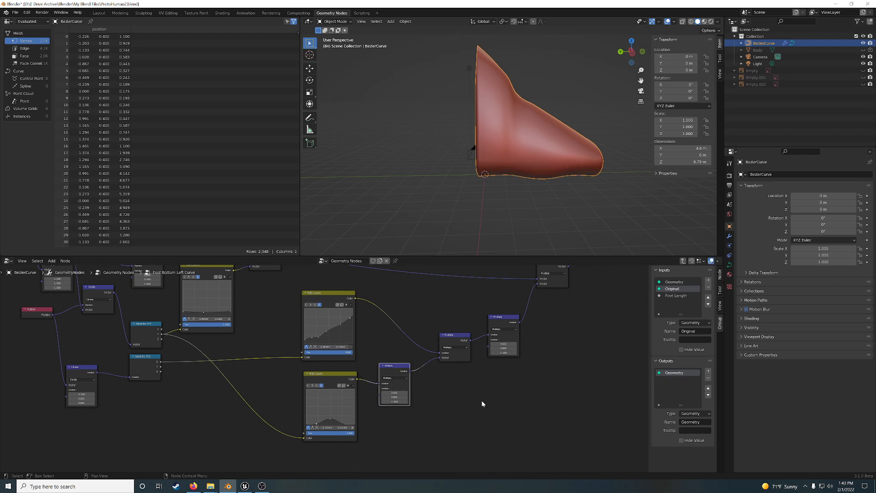
middle_drag(602, 196, 595, 174)
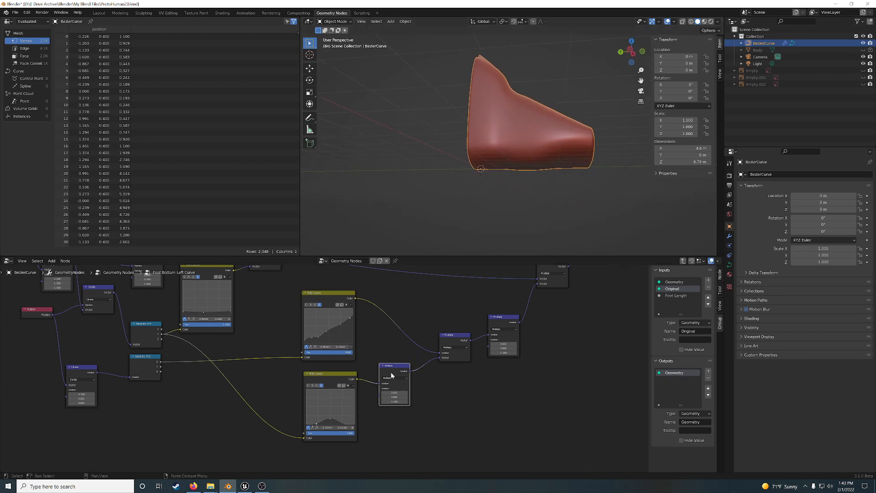
- Try the same Multiply node after the upper RGB Curves node instead, and detach it from the links
alt+drag(391, 371, 395, 311)
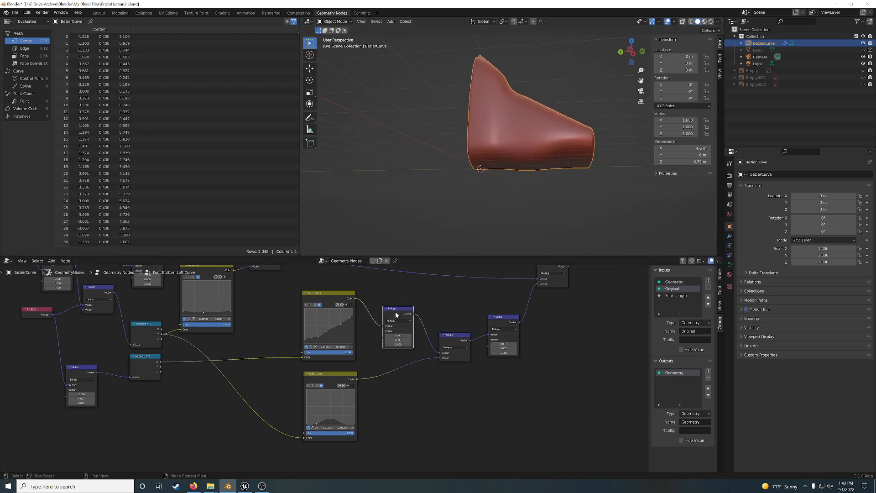
mouse_move(491, 188)
middle_down()
mouse_move(519, 174)
mouse_move(480, 185)
middle_up()
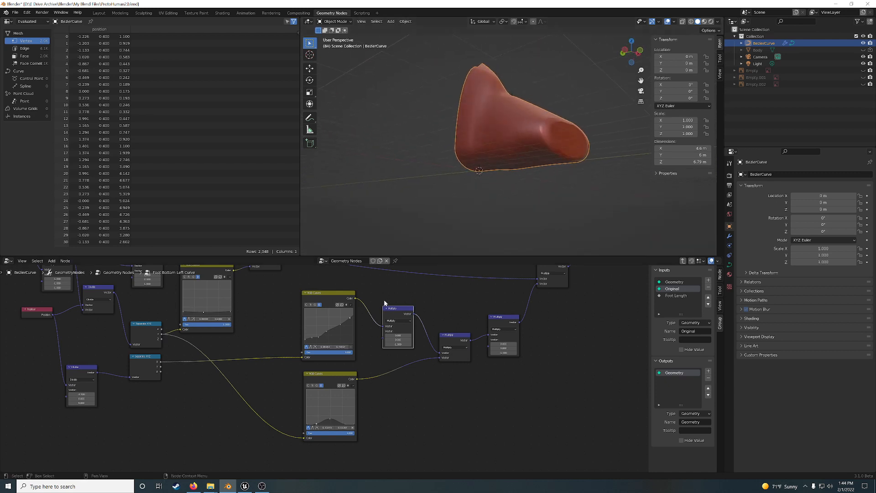
alt+drag(397, 308, 427, 407)
- Try a stronger Z factor of -1.1 in the last Multiply node, and set it back to -1
click(504, 353)
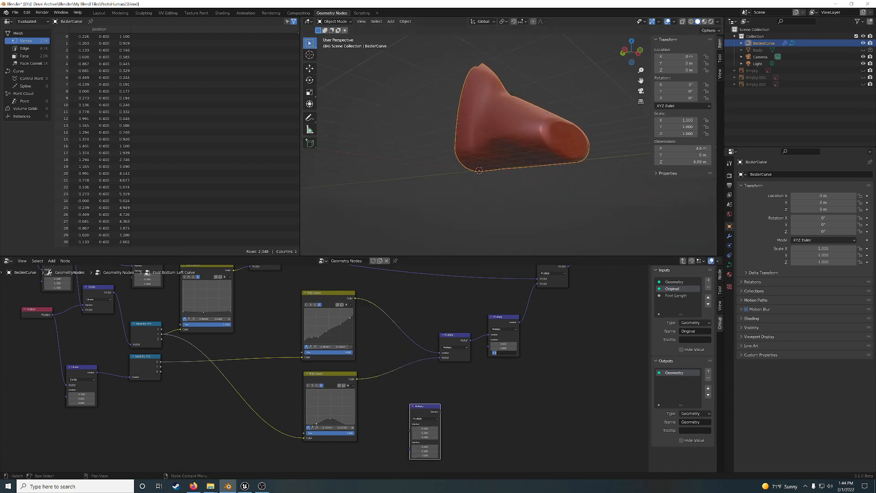
text(1.1)
key(Return)
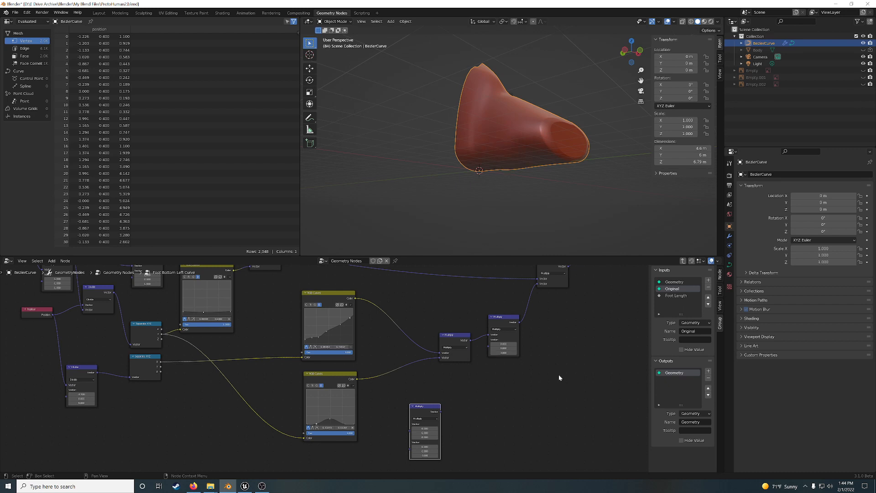
middle_drag(551, 175, 594, 175)
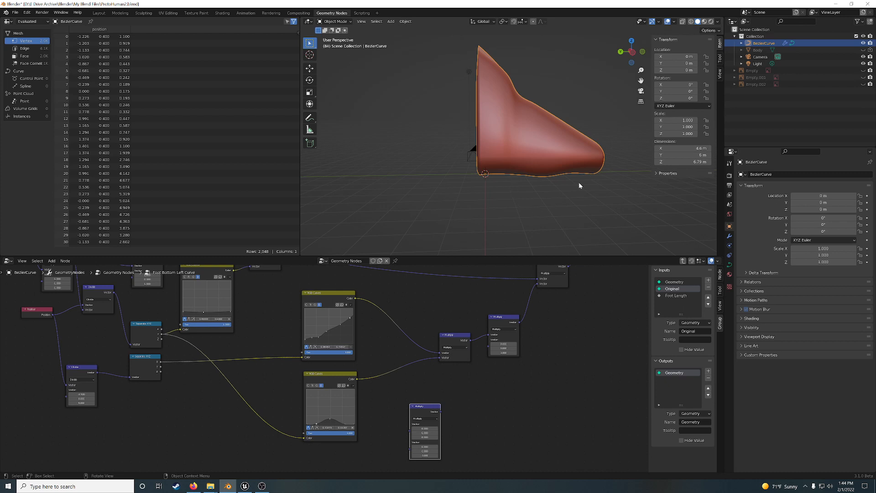
double_click(500, 352)
text(-1)
key(Return)
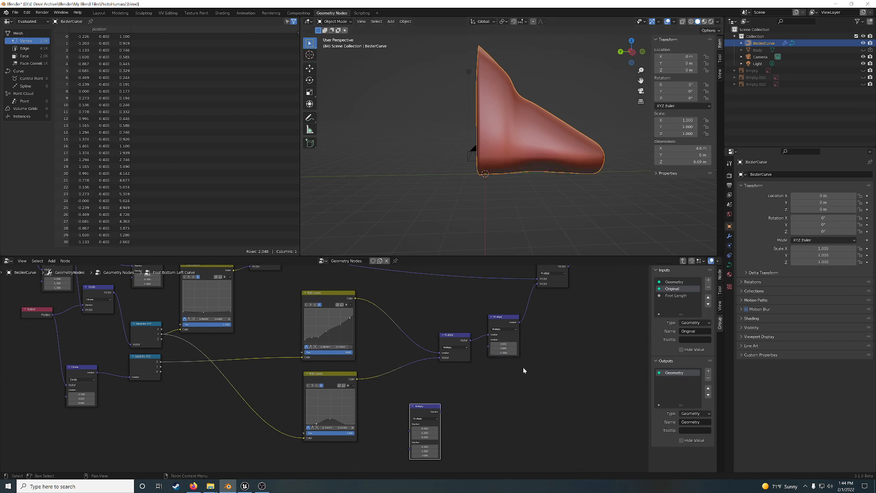
- Tidy the layout by shifting the two lower RGB Curves nodes slightly up and moving the combining Multiply node closer to them
scroll(542, 210, up, 4)
middle_drag(565, 208, 543, 196)
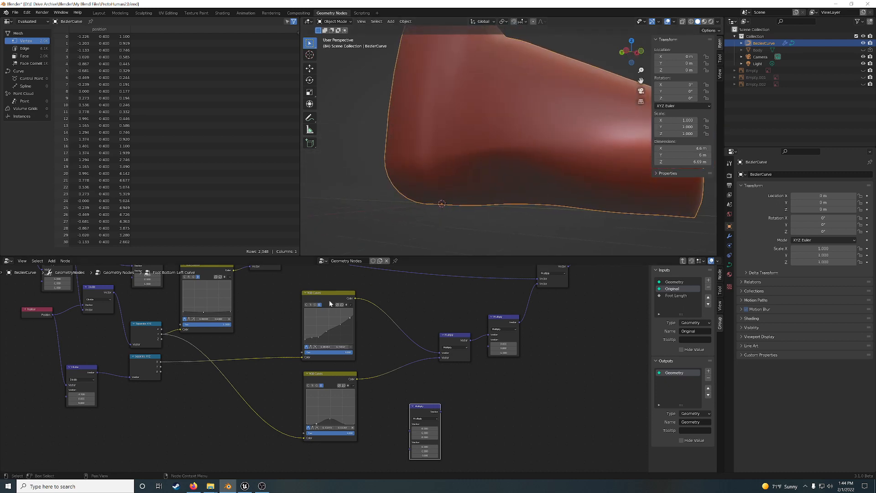
drag(329, 299, 330, 293)
drag(328, 377, 330, 370)
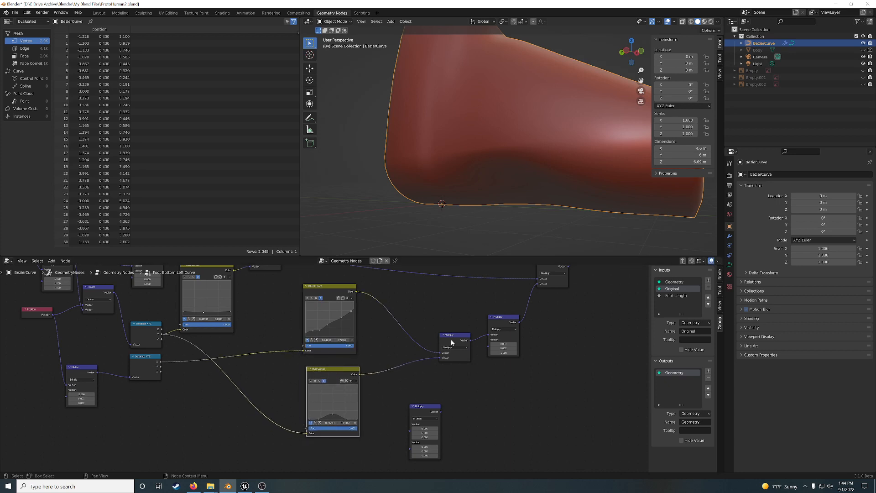
drag(451, 341, 396, 328)
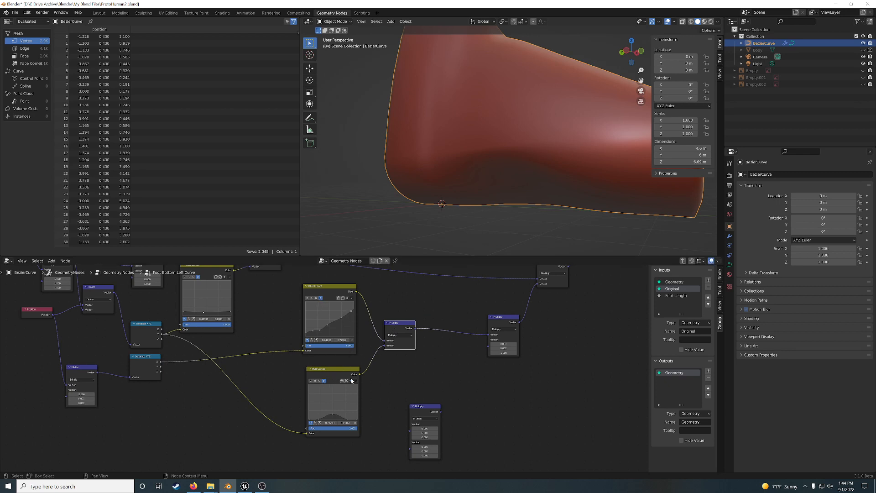
- Leave the Foot Bottom Left Curve node group for its parent node tree and switch to OBS
scroll(411, 372, down, 3)
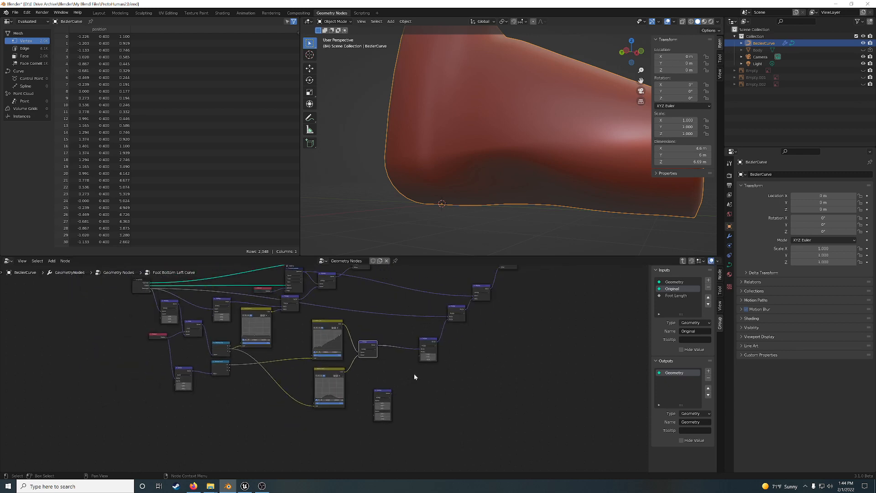
scroll(503, 328, down, 2)
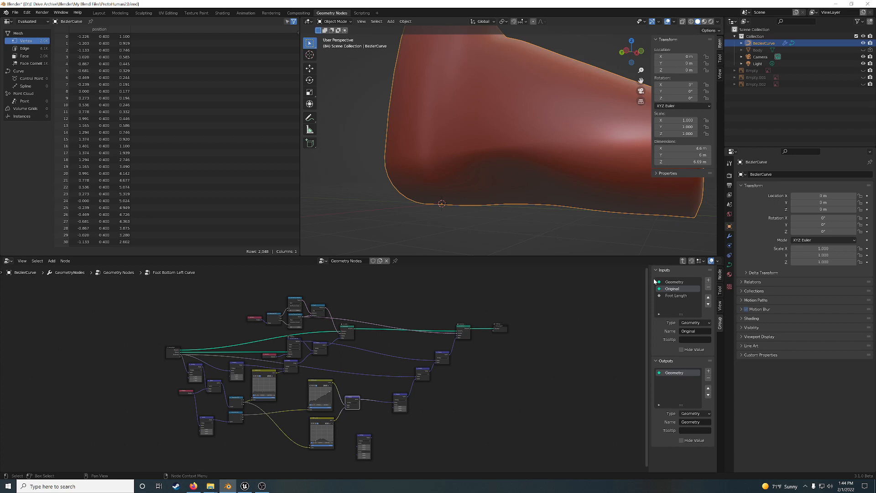
key(Tab)
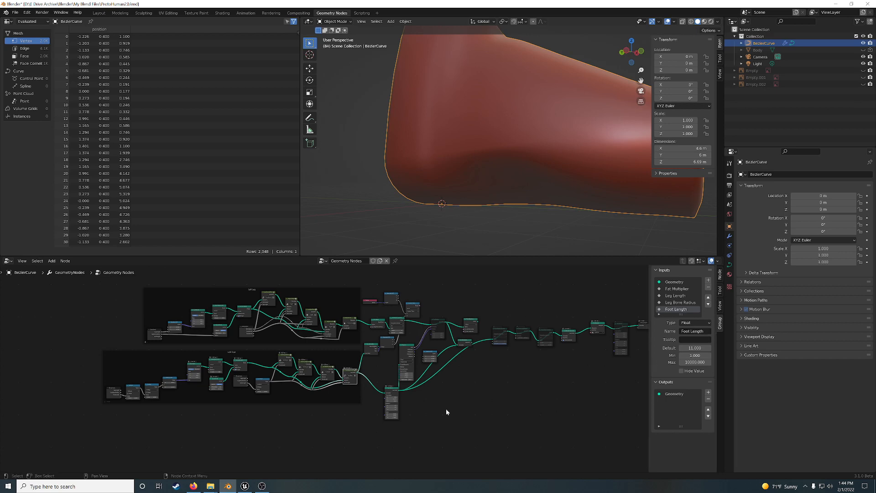
click(262, 486)
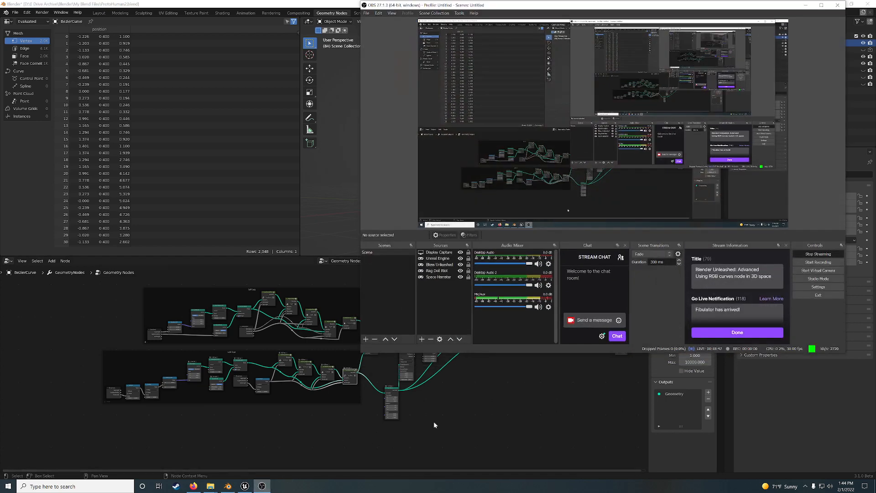